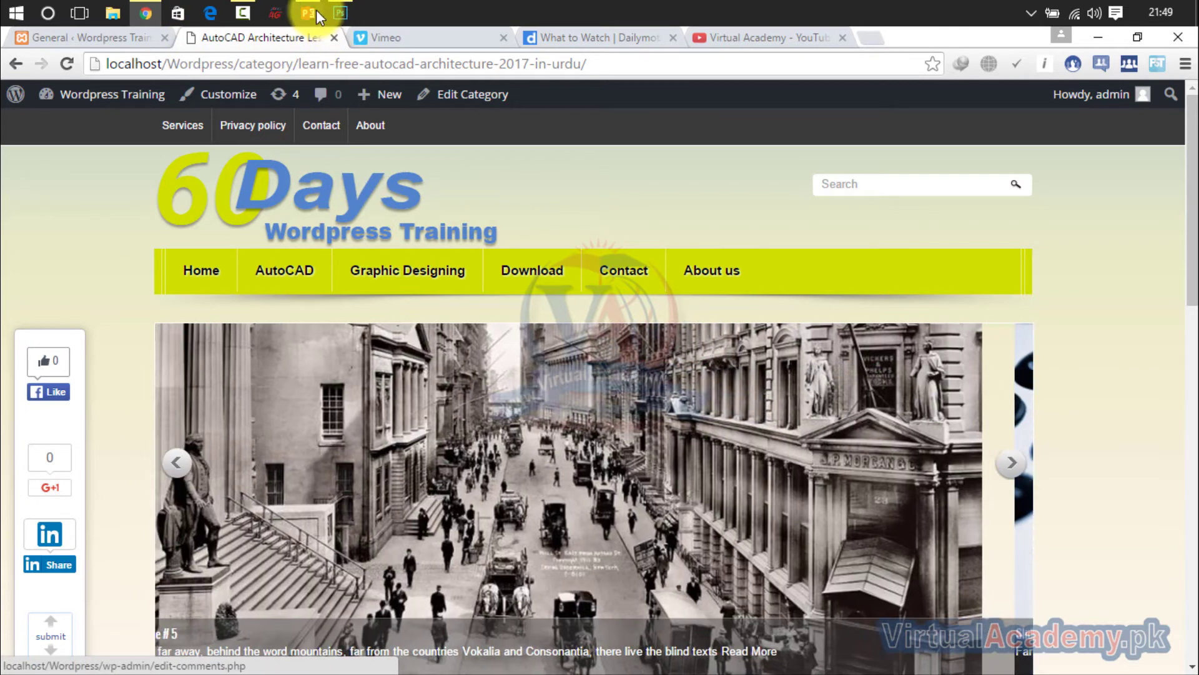
# Step: Switch to Photoshop and add a new layer to the blank transparent document
pyautogui.click(306, 10)
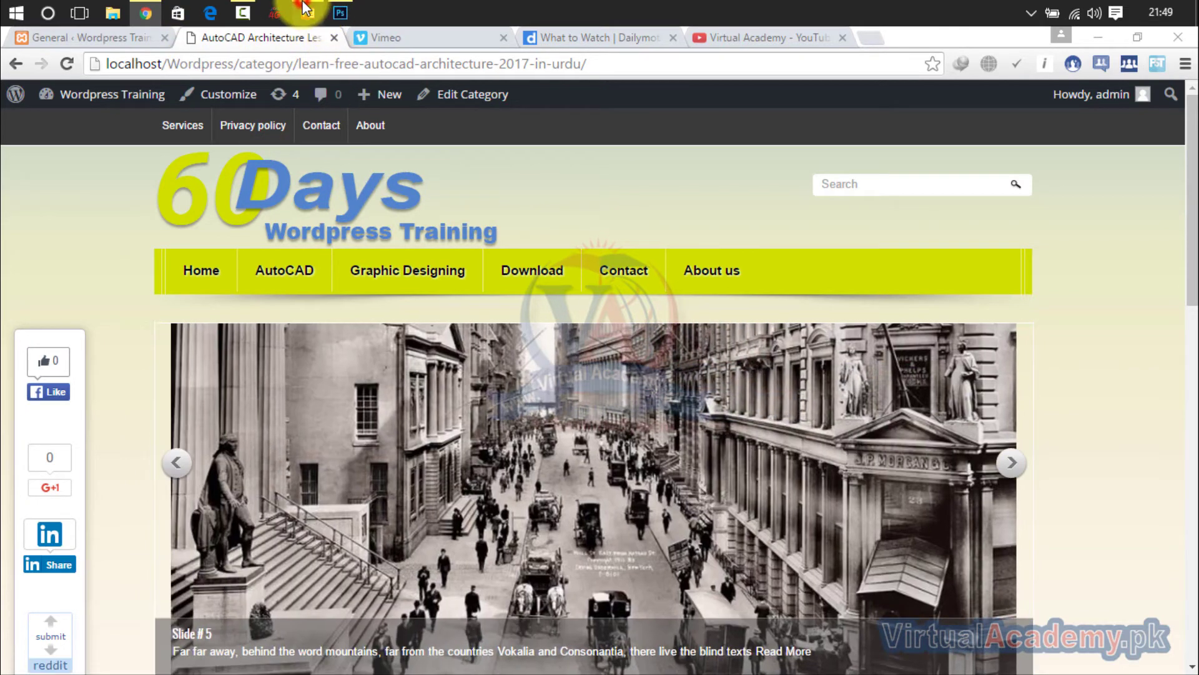
pyautogui.click(341, 13)
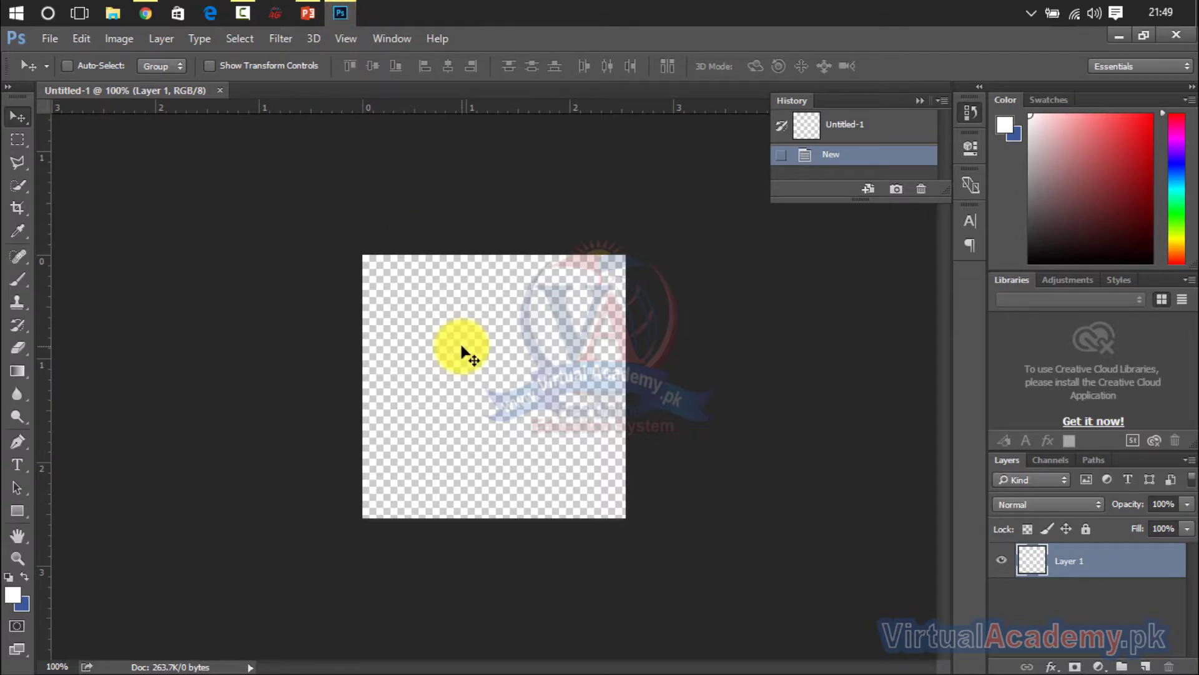
pyautogui.click(1146, 667)
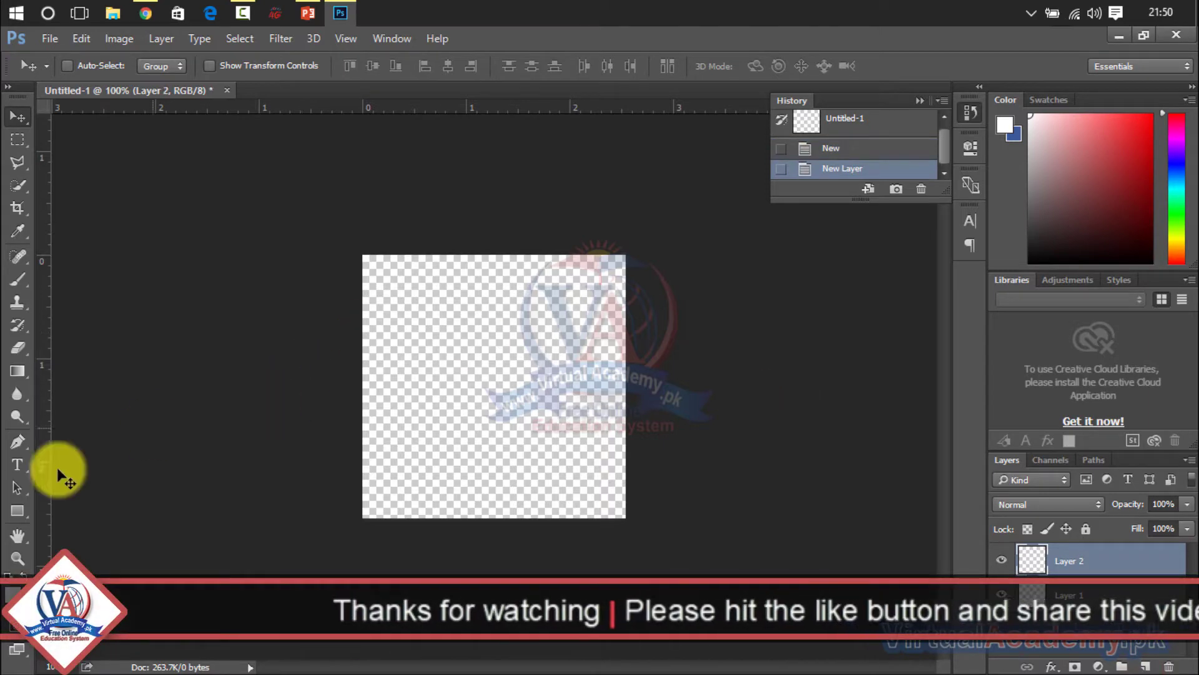
# Step: Add the letter "V" in red Bell MT Bold at 36 pt and move it down to mid-height in the canvas's left half
pyautogui.hotkey('alt', 'Tab')
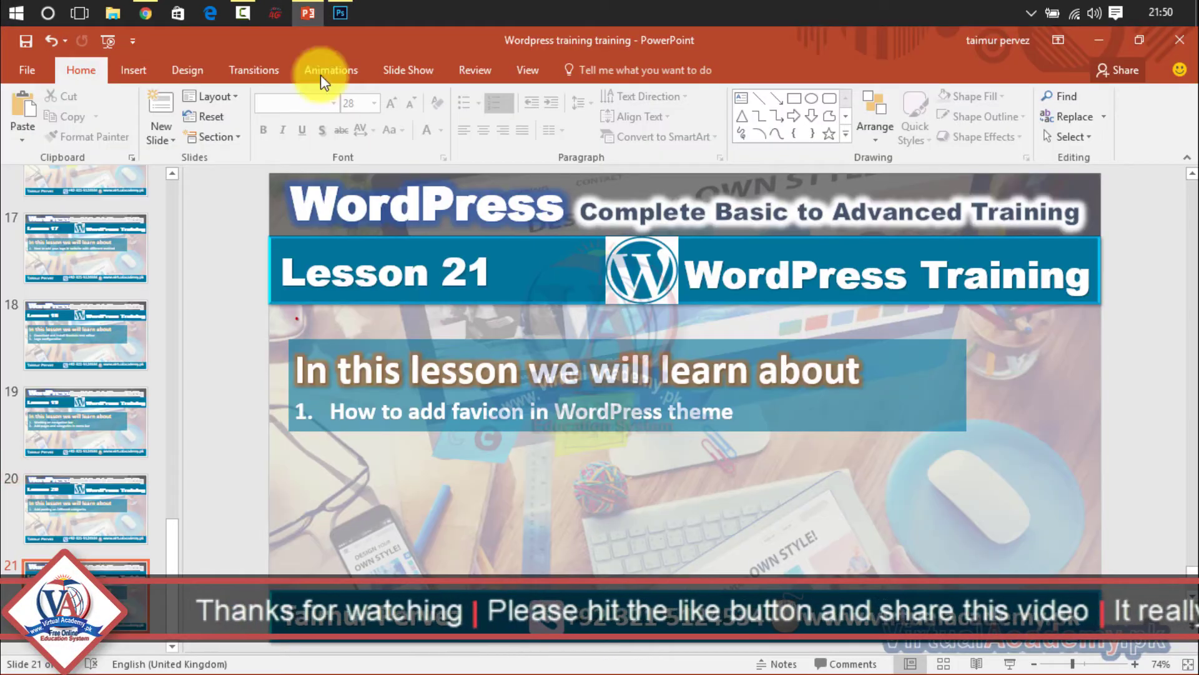
pyautogui.click(337, 13)
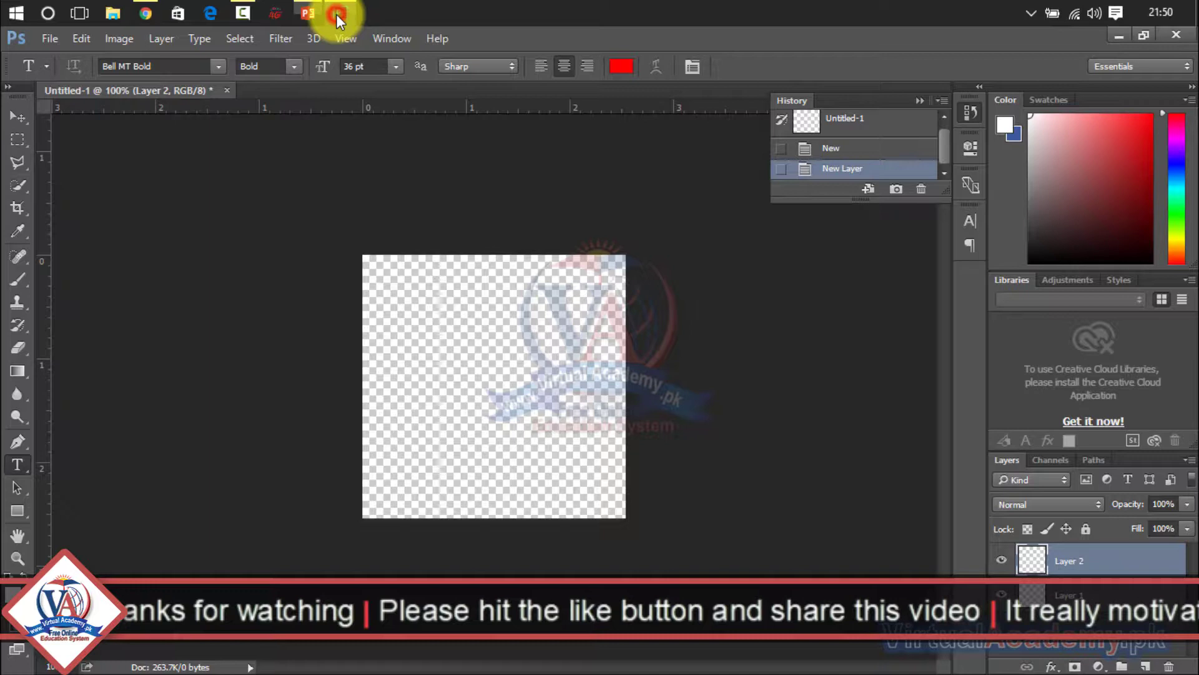
pyautogui.click(435, 350)
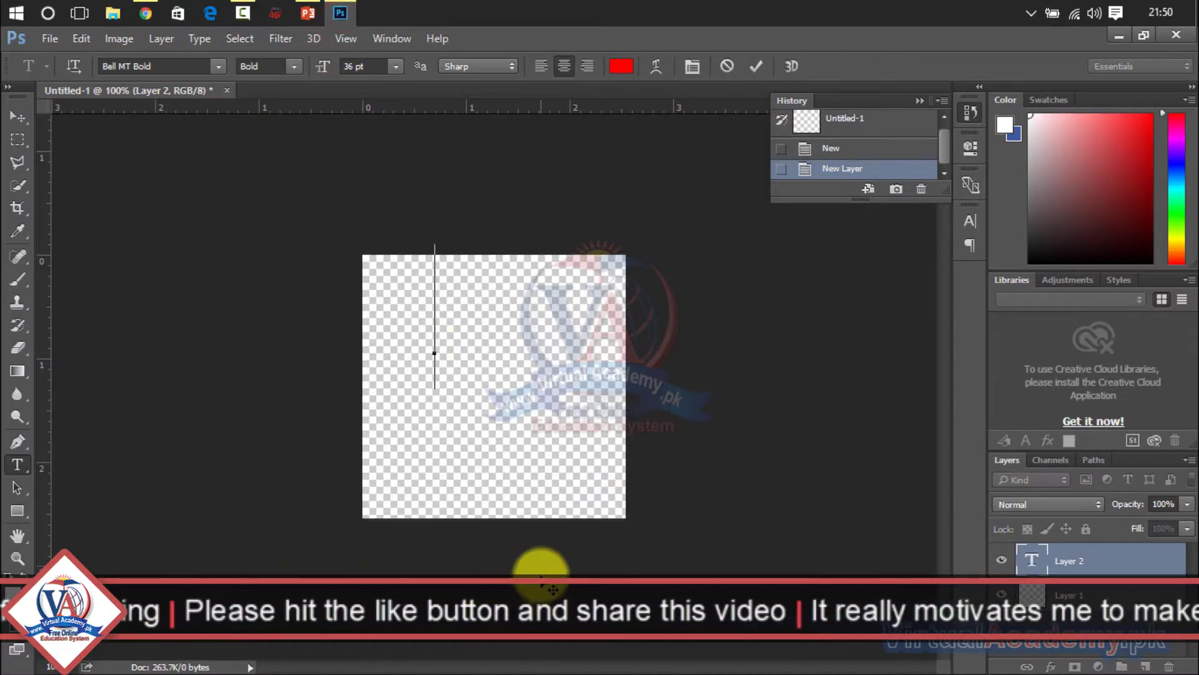
pyautogui.write('V')
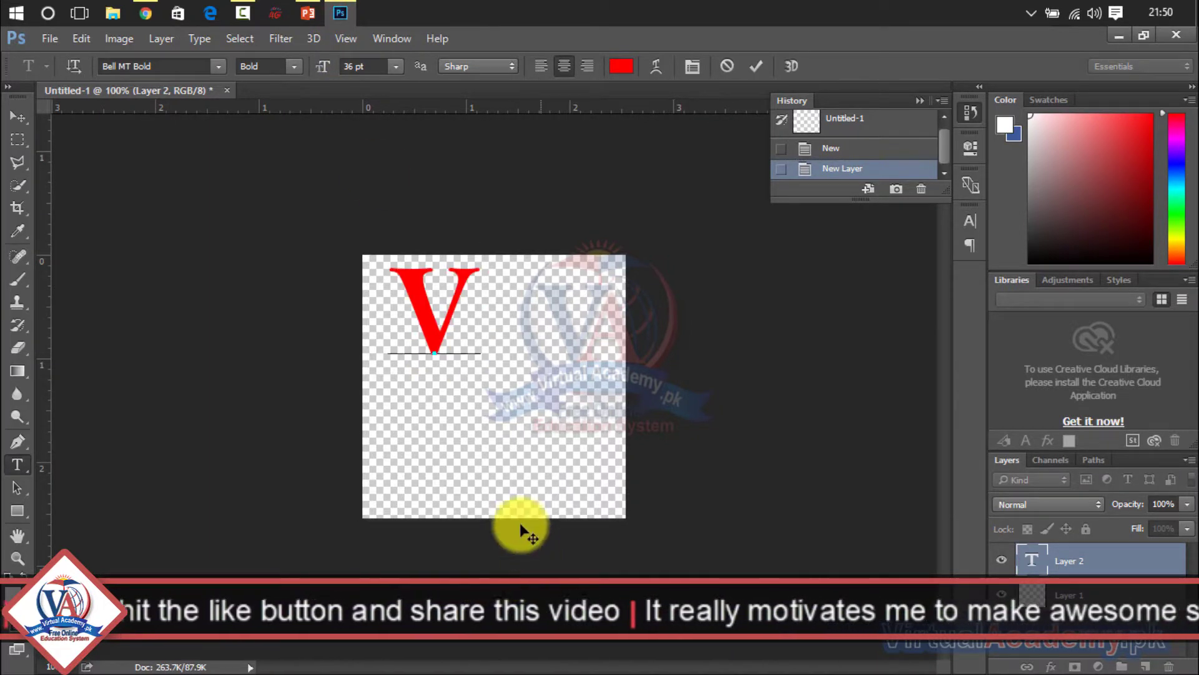
pyautogui.click(25, 114)
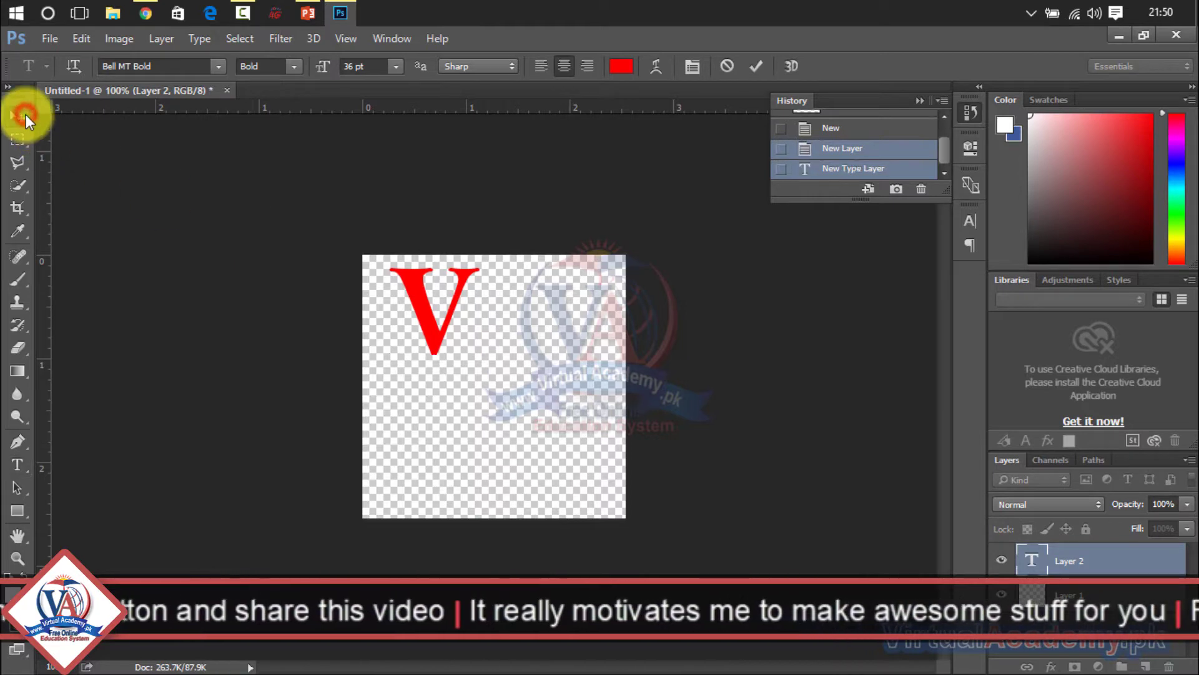
pyautogui.moveTo(415, 313); pyautogui.dragTo(418, 398)
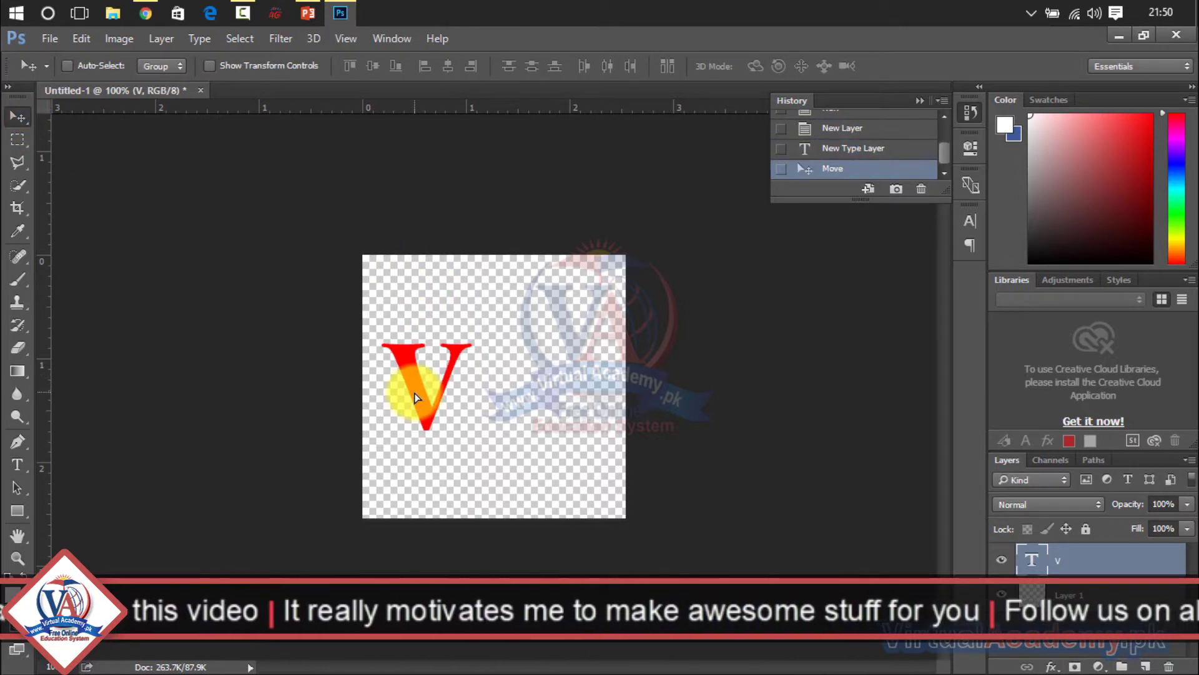
pyautogui.click(28, 482)
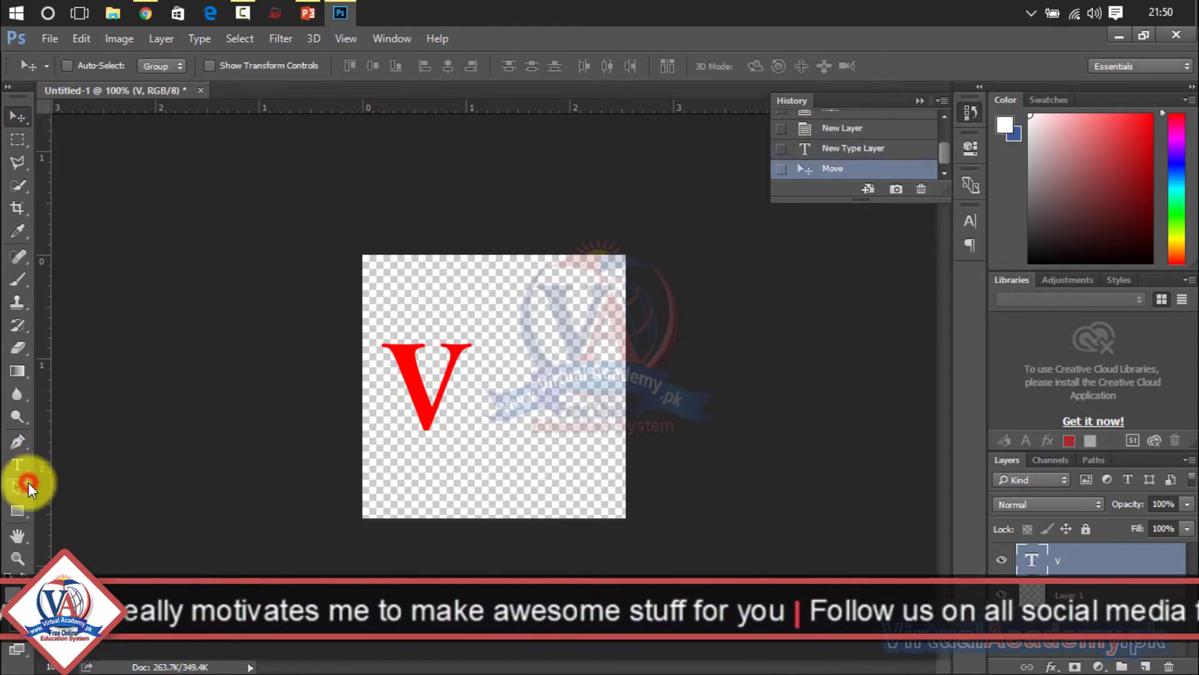
pyautogui.click(18, 465)
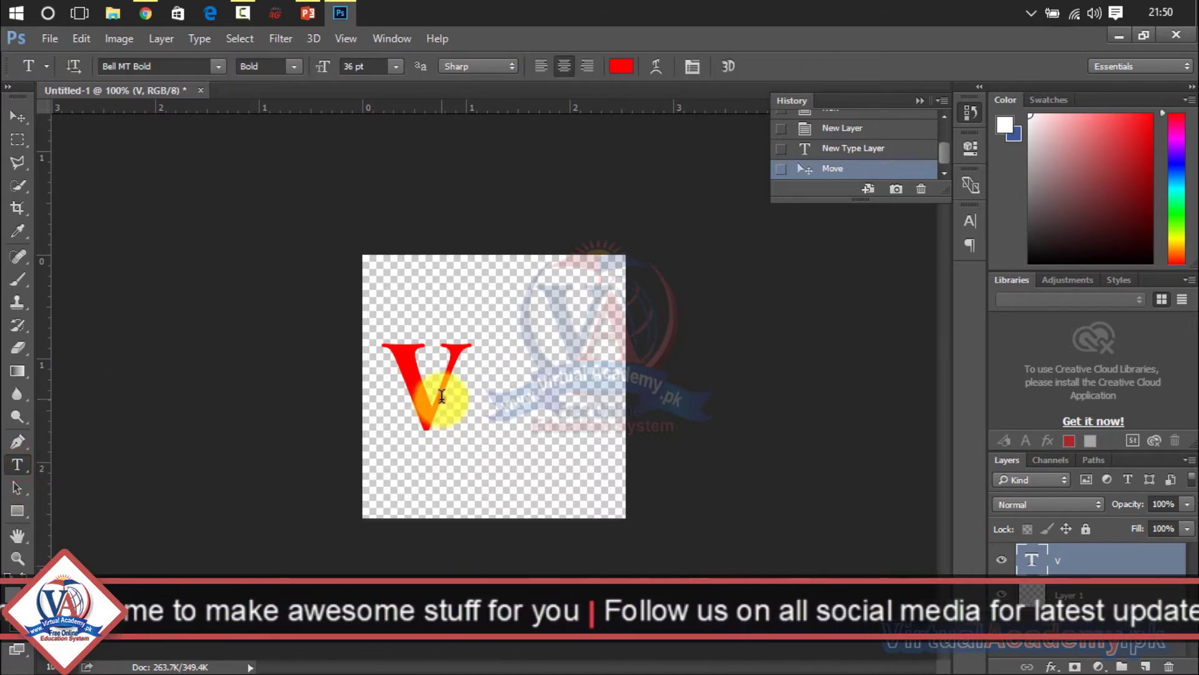
pyautogui.moveTo(442, 396); pyautogui.dragTo(388, 396)
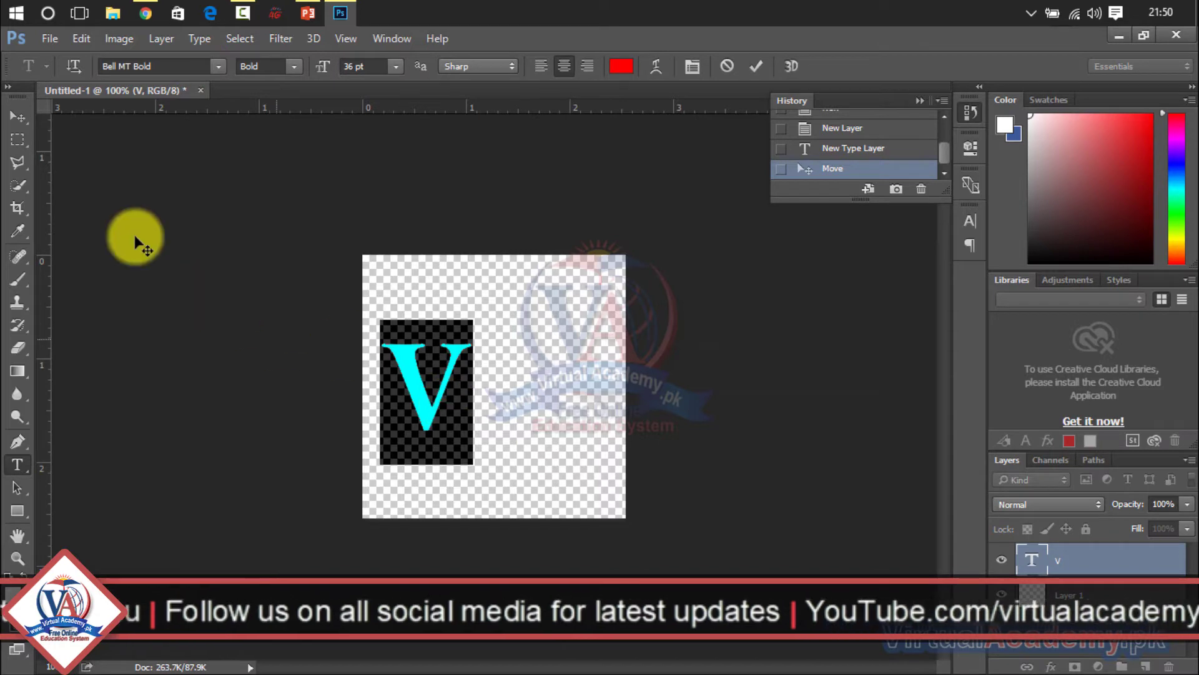
pyautogui.click(20, 115)
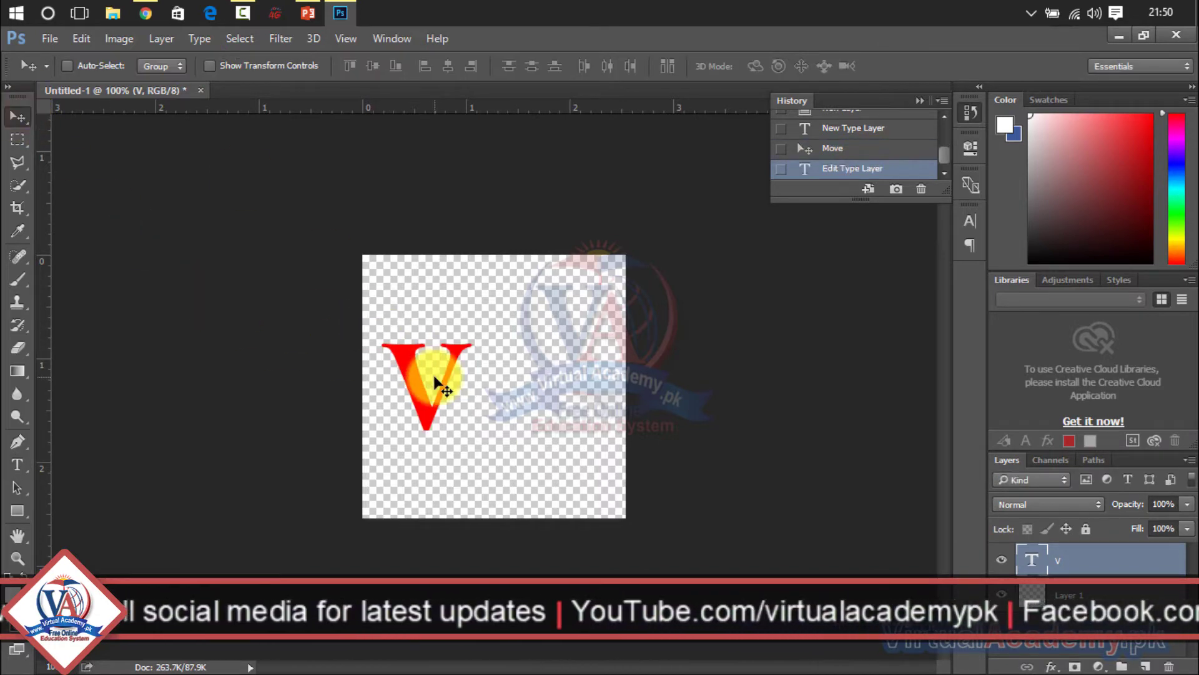
# Step: Add a red letter "A" on a new layer and move it right beside the V on the same baseline
pyautogui.click(20, 466)
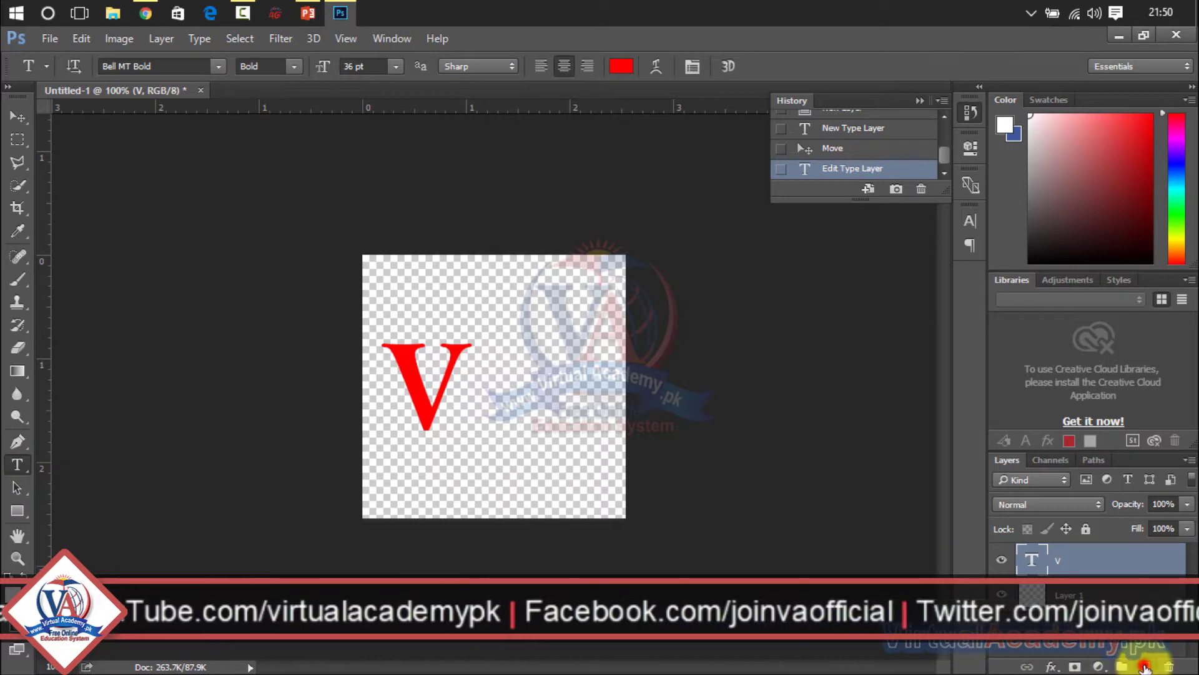
pyautogui.click(1143, 666)
pyautogui.click(501, 475)
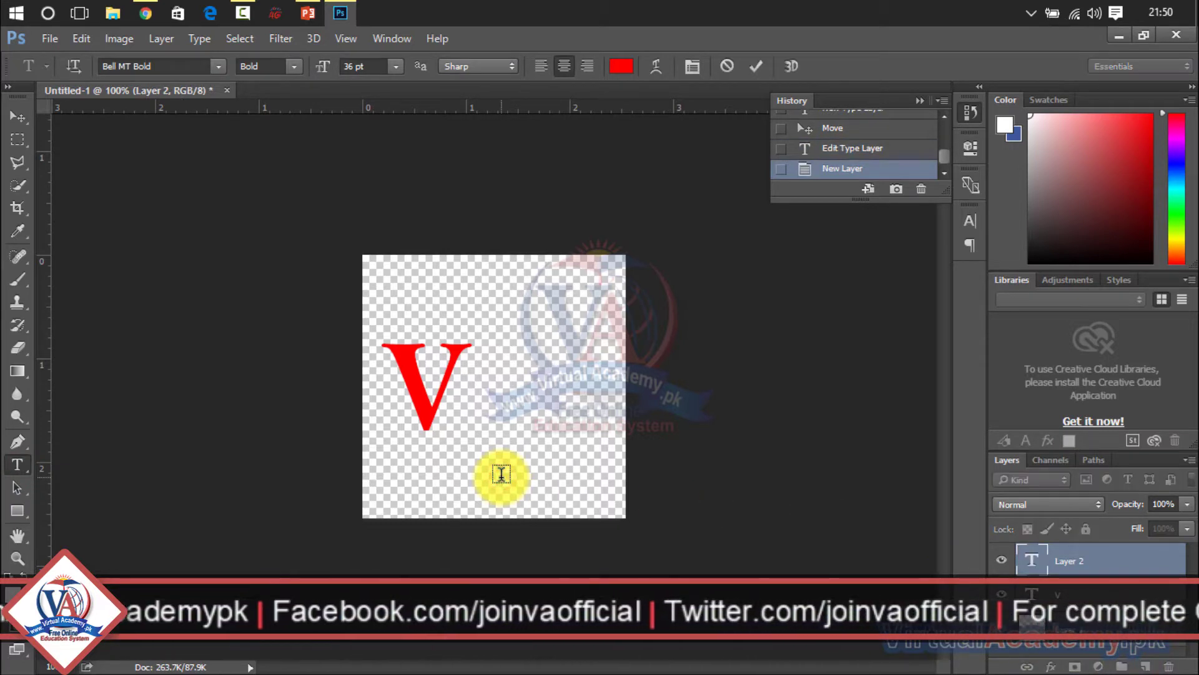
pyautogui.write('A')
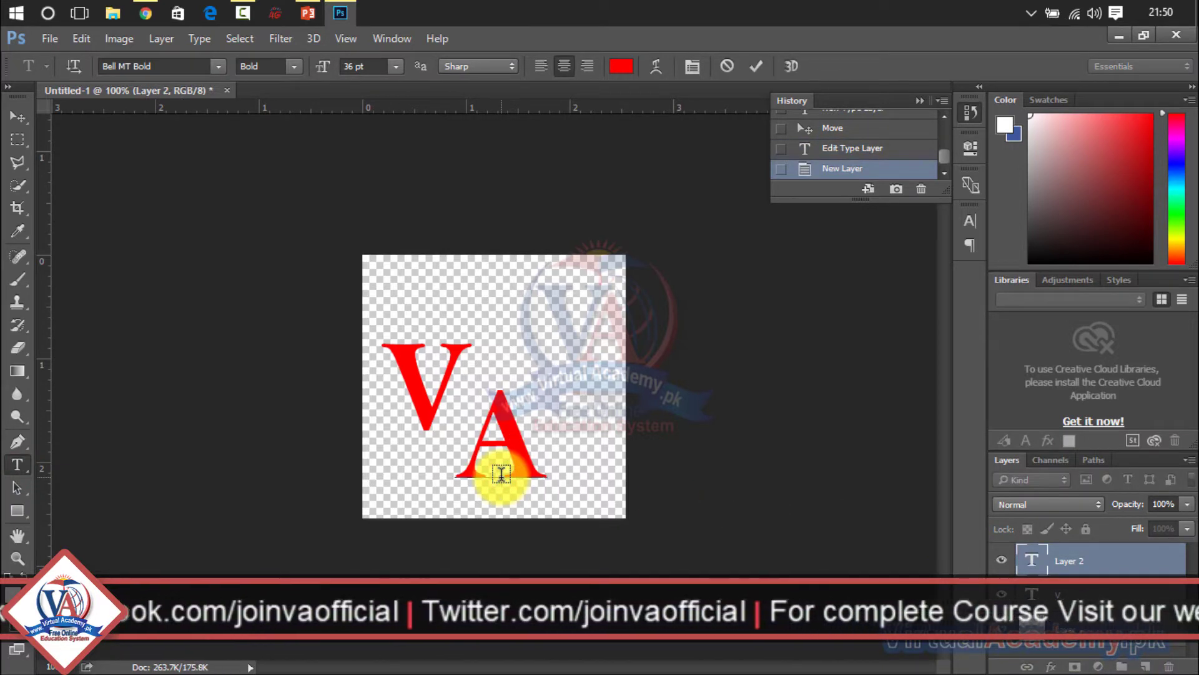
pyautogui.click(19, 117)
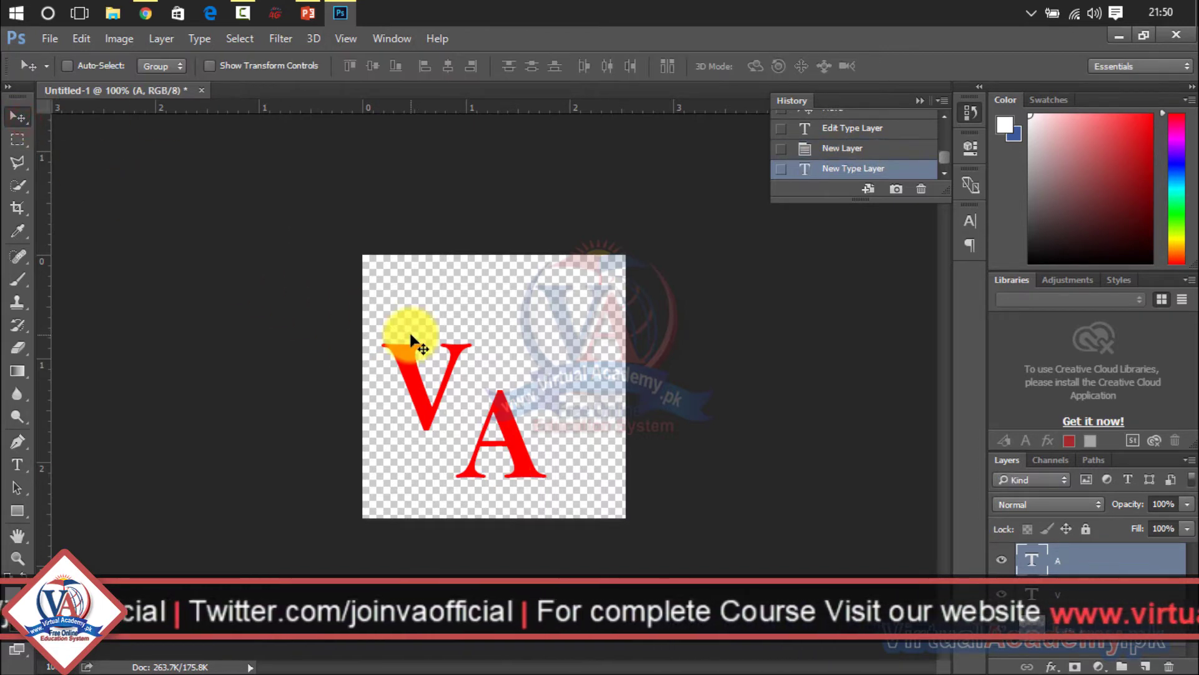
pyautogui.moveTo(490, 403); pyautogui.dragTo(490, 372)
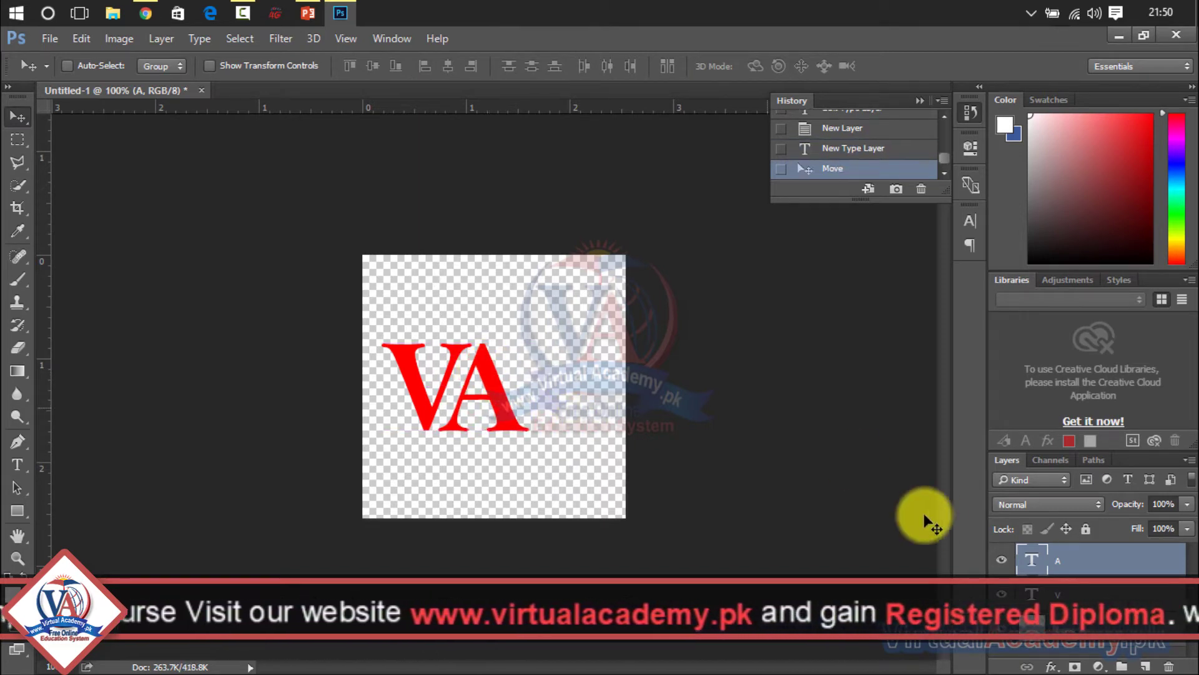
# Step: Open the blending options of the letter A's layer and enable only a Color Overlay, leaving Drop Shadow off
pyautogui.press('ctrl')
pyautogui.hotkey('ctrl', '+')
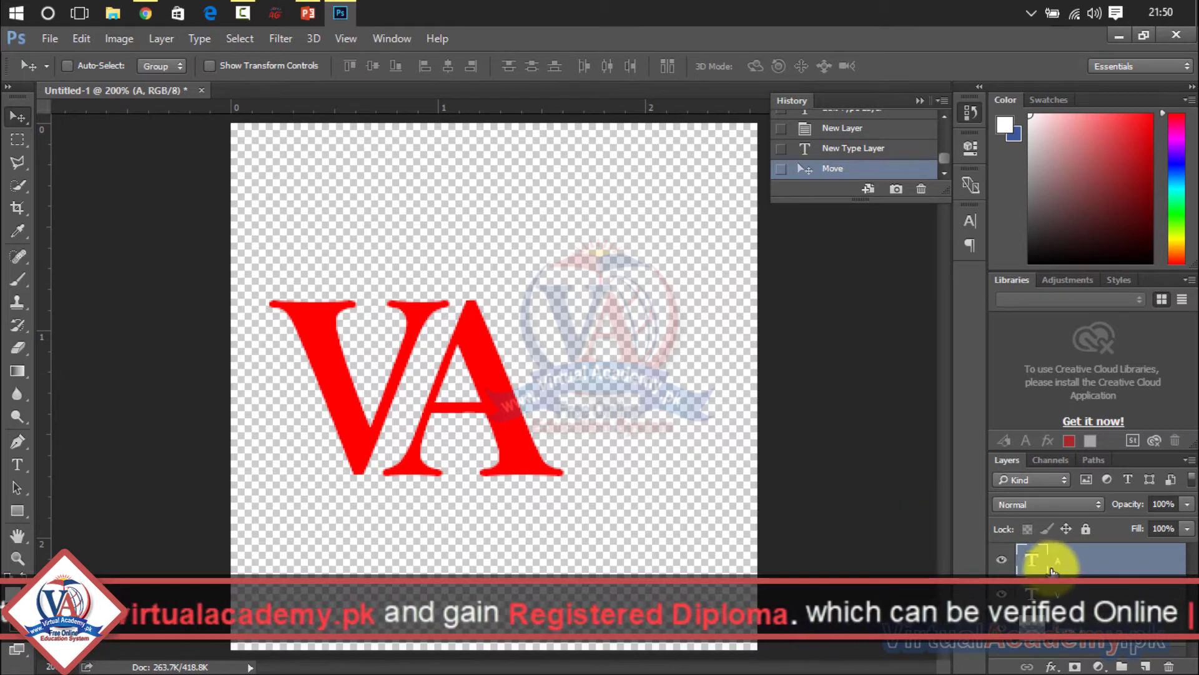
pyautogui.rightClick(1064, 564)
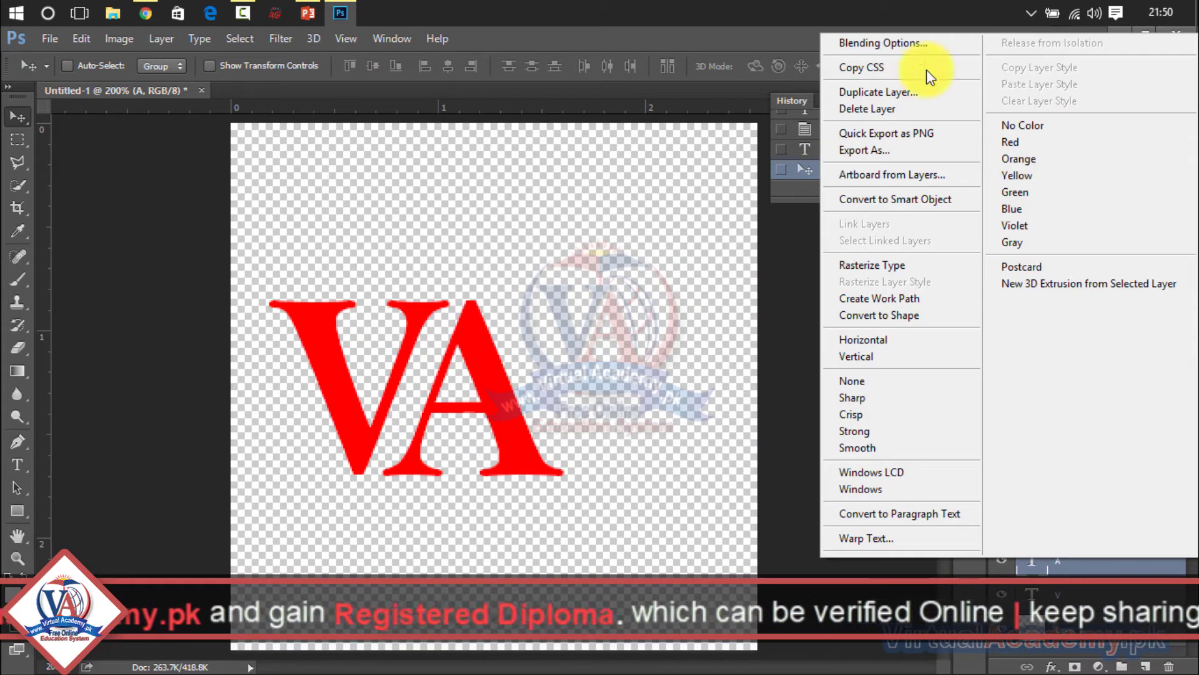
pyautogui.click(919, 44)
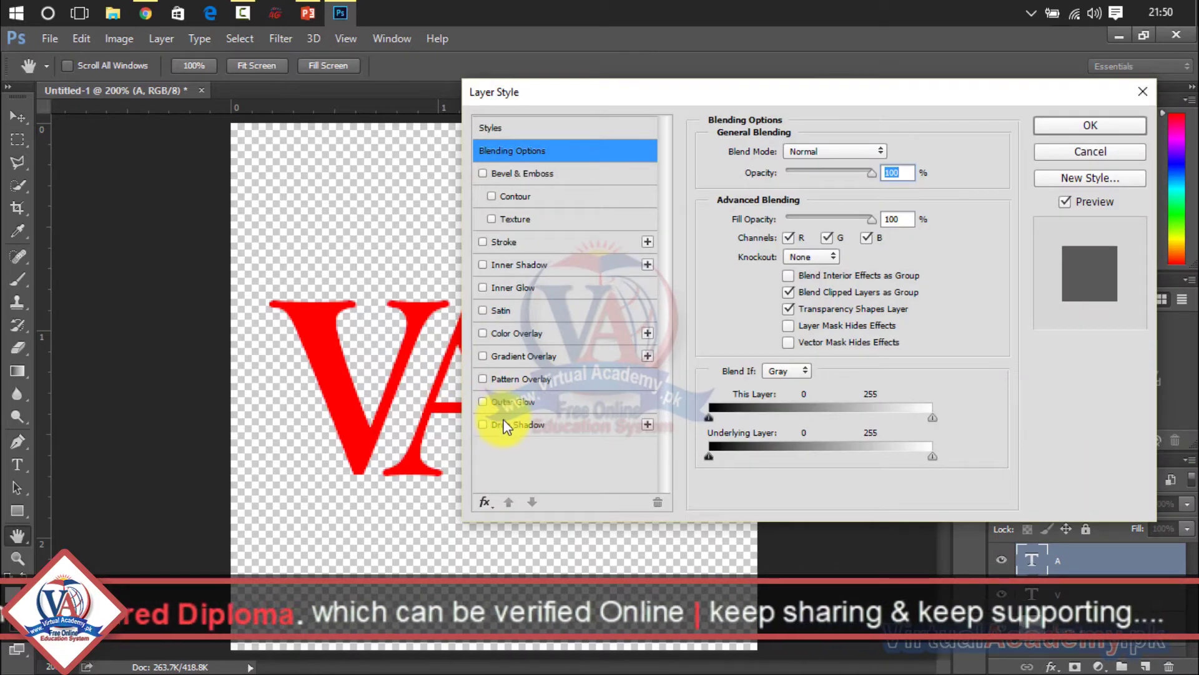
pyautogui.click(501, 424)
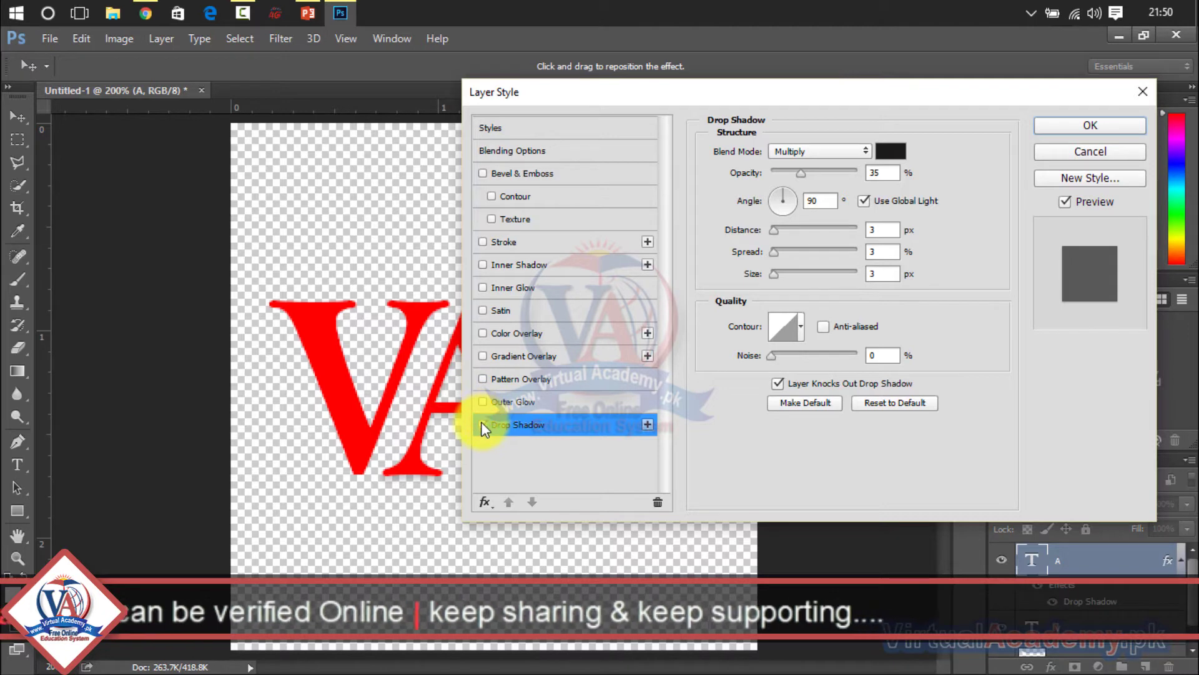
pyautogui.click(482, 424)
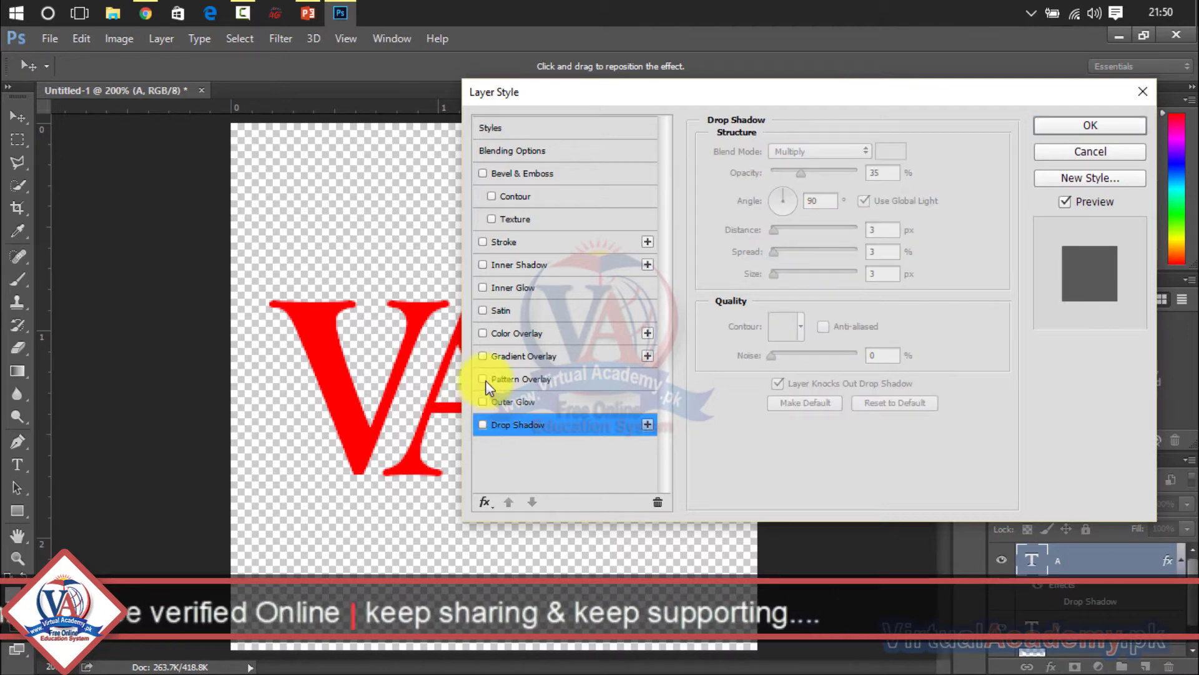
pyautogui.click(492, 336)
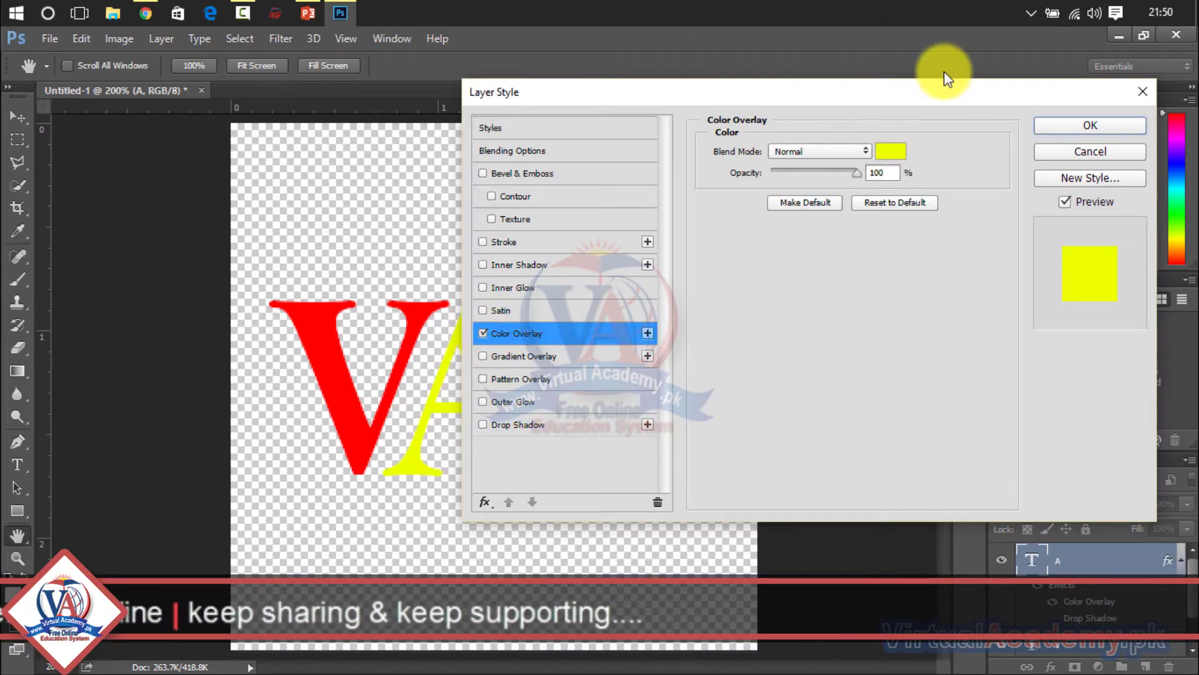
# Step: Set the letter A's overlay colour to dark grey #46473a and apply the layer style
pyautogui.moveTo(906, 95); pyautogui.dragTo(1069, 76)
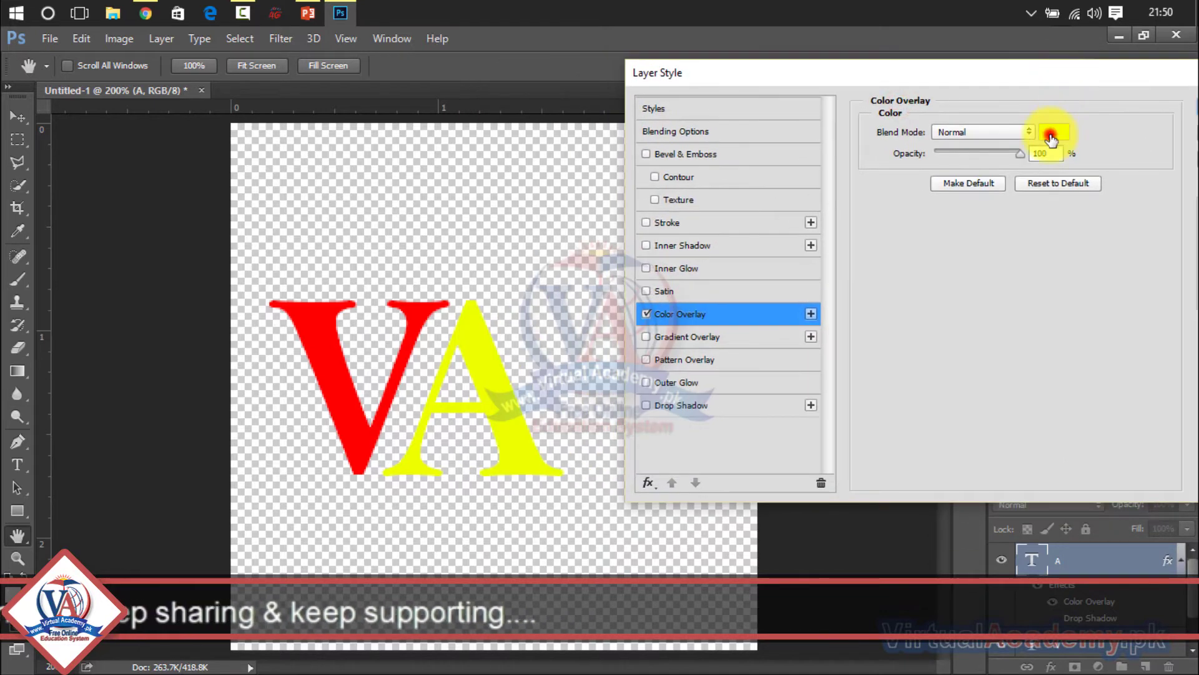
pyautogui.click(1051, 134)
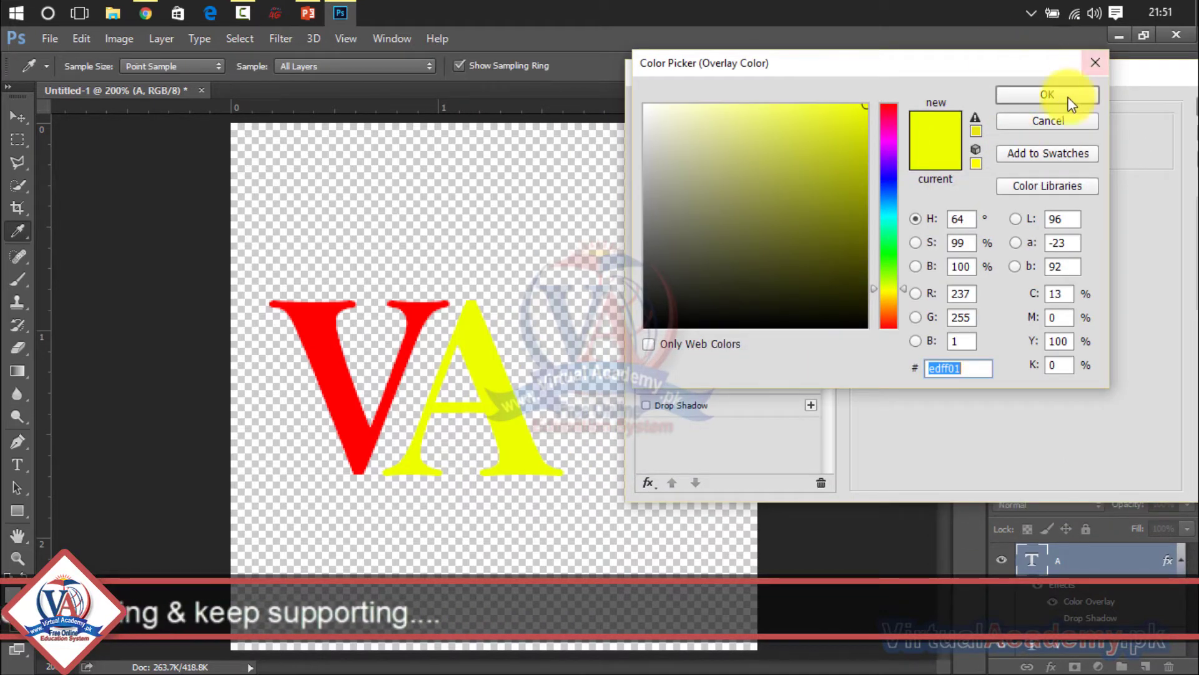
pyautogui.moveTo(867, 144)
pyautogui.mouseDown()
pyautogui.moveTo(757, 254)
pyautogui.moveTo(711, 252)
pyautogui.moveTo(672, 213)
pyautogui.moveTo(682, 282)
pyautogui.moveTo(684, 265)
pyautogui.mouseUp()
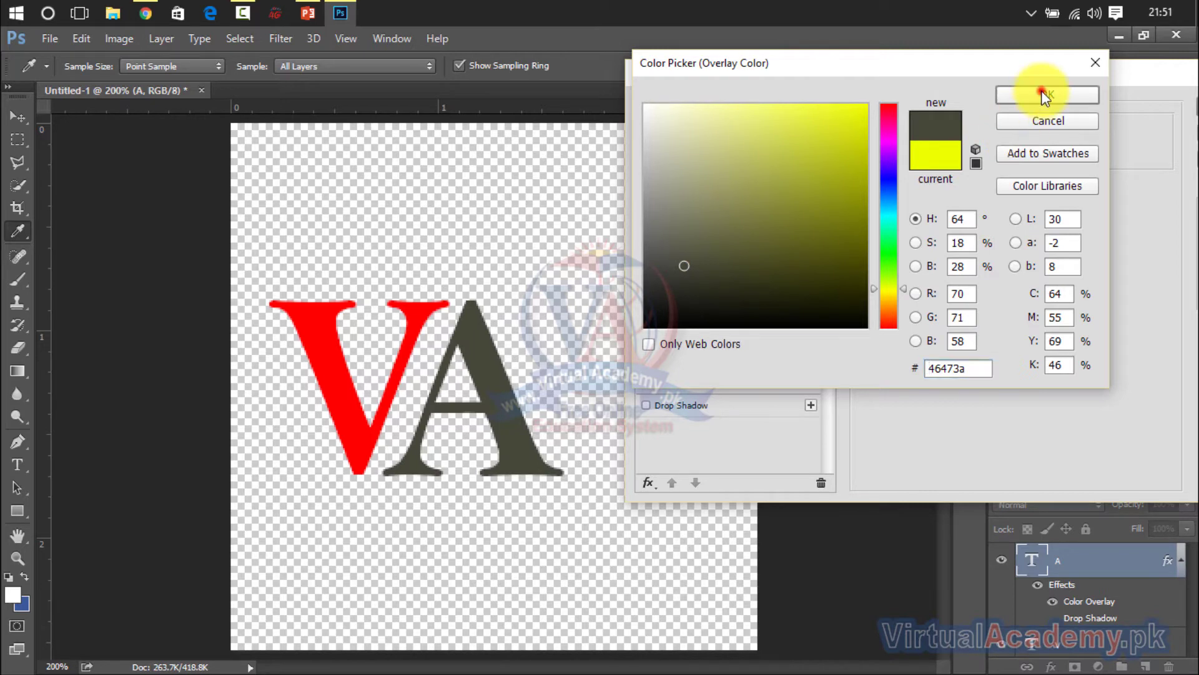
pyautogui.click(1042, 92)
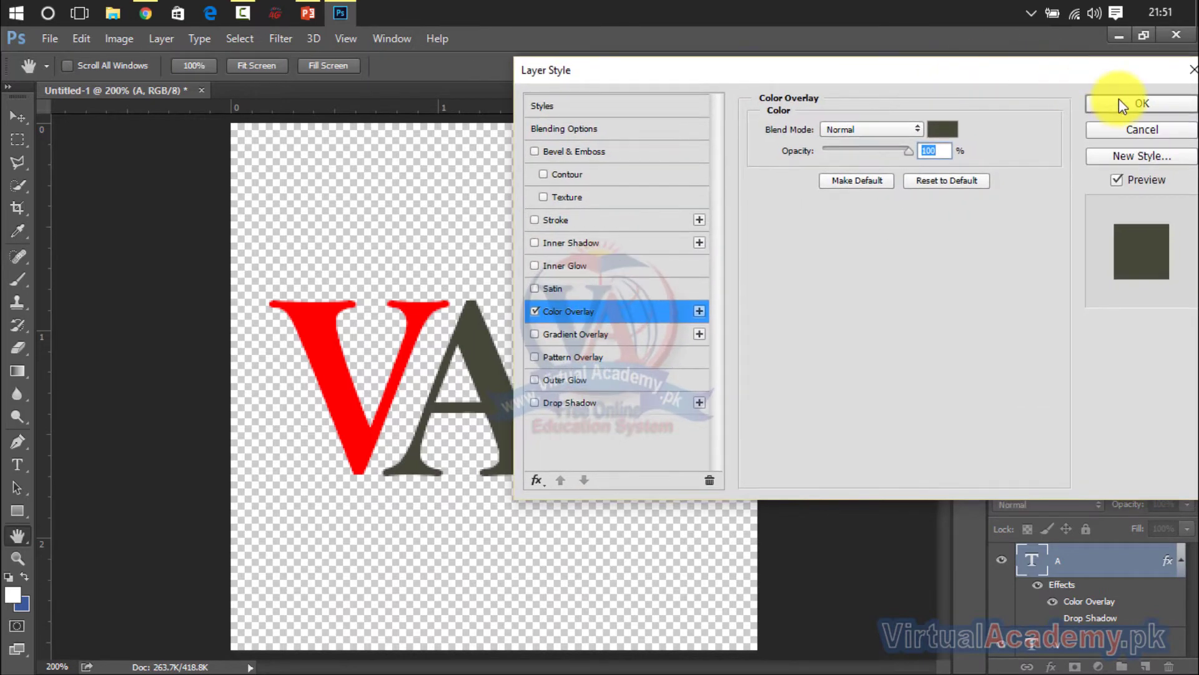
pyautogui.click(1119, 99)
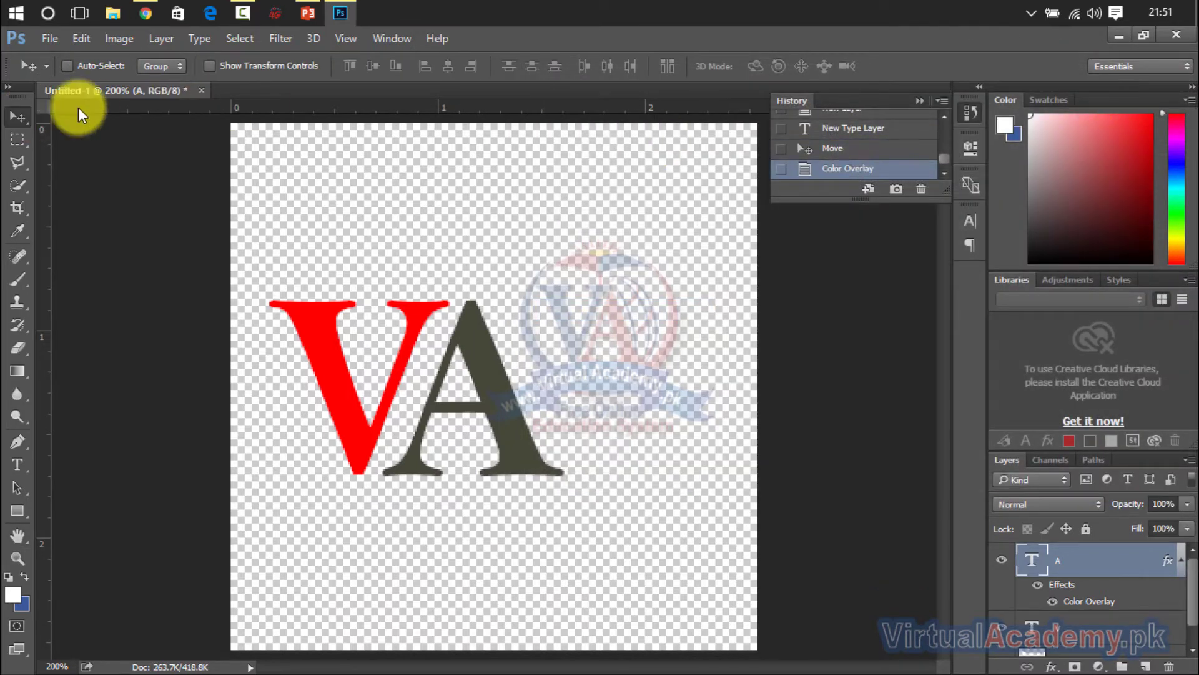
# Step: Move the dark grey letter A left so that it overlaps the red V
pyautogui.moveTo(482, 375); pyautogui.dragTo(403, 369)
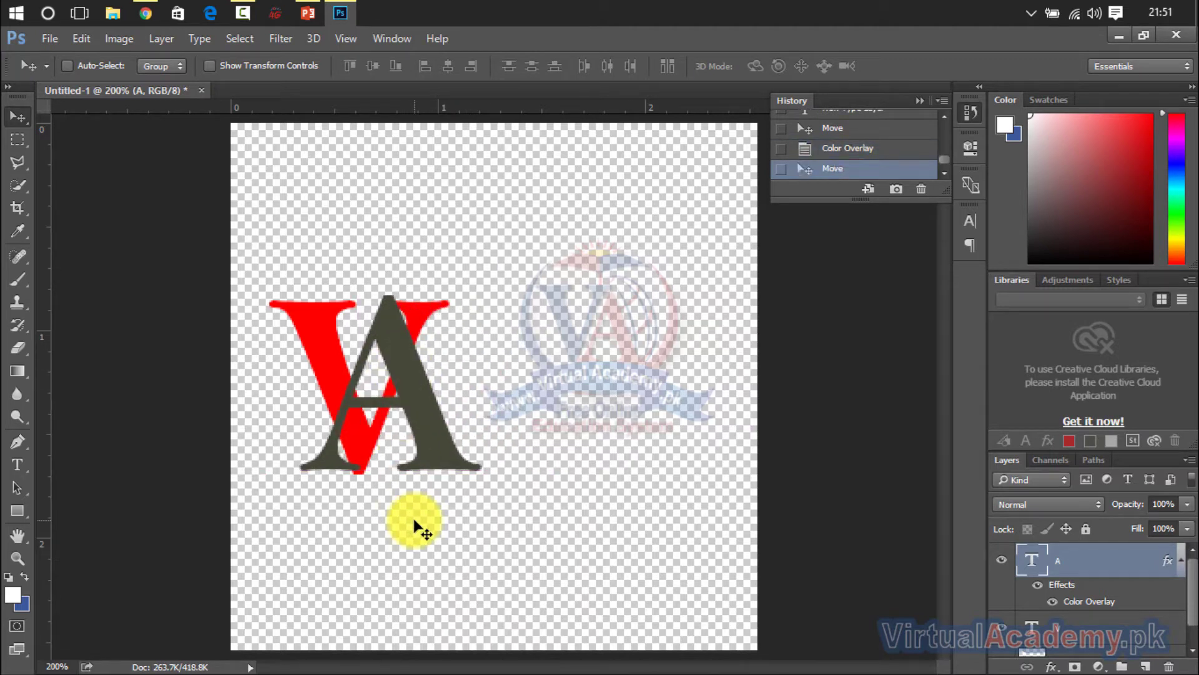
pyautogui.hotkey('ctrl', '+')
pyautogui.hotkey('ctrl', '+')
pyautogui.hotkey('ctrl', '+')
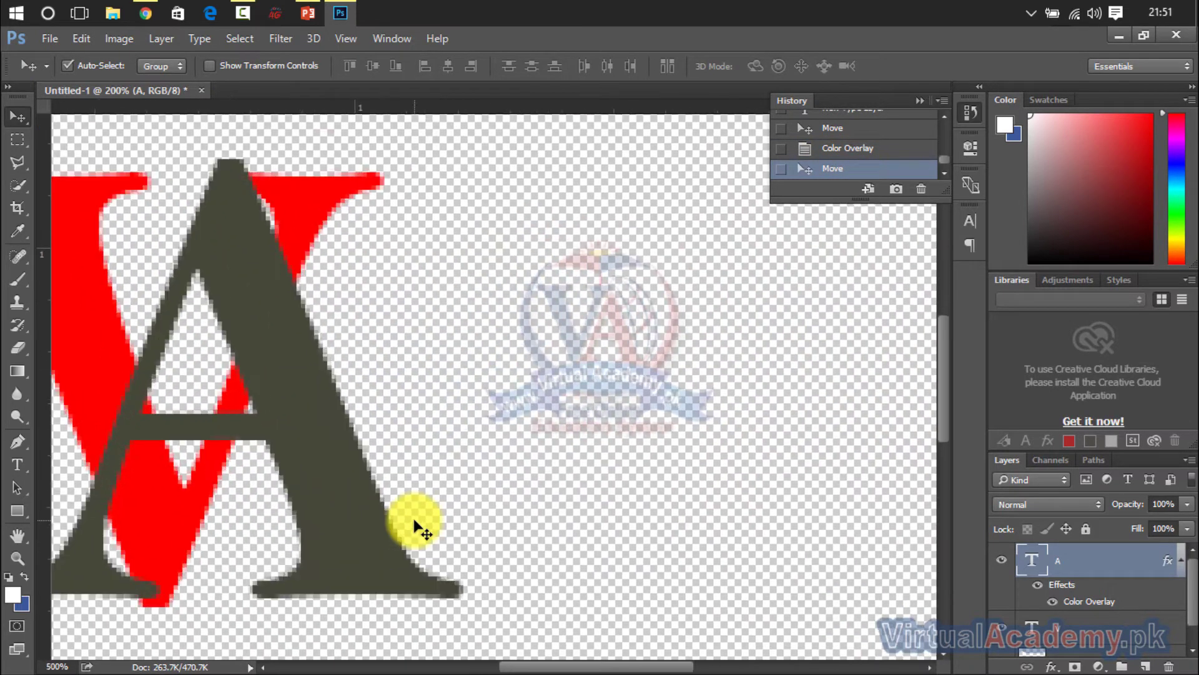
pyautogui.moveTo(556, 667); pyautogui.dragTo(481, 667)
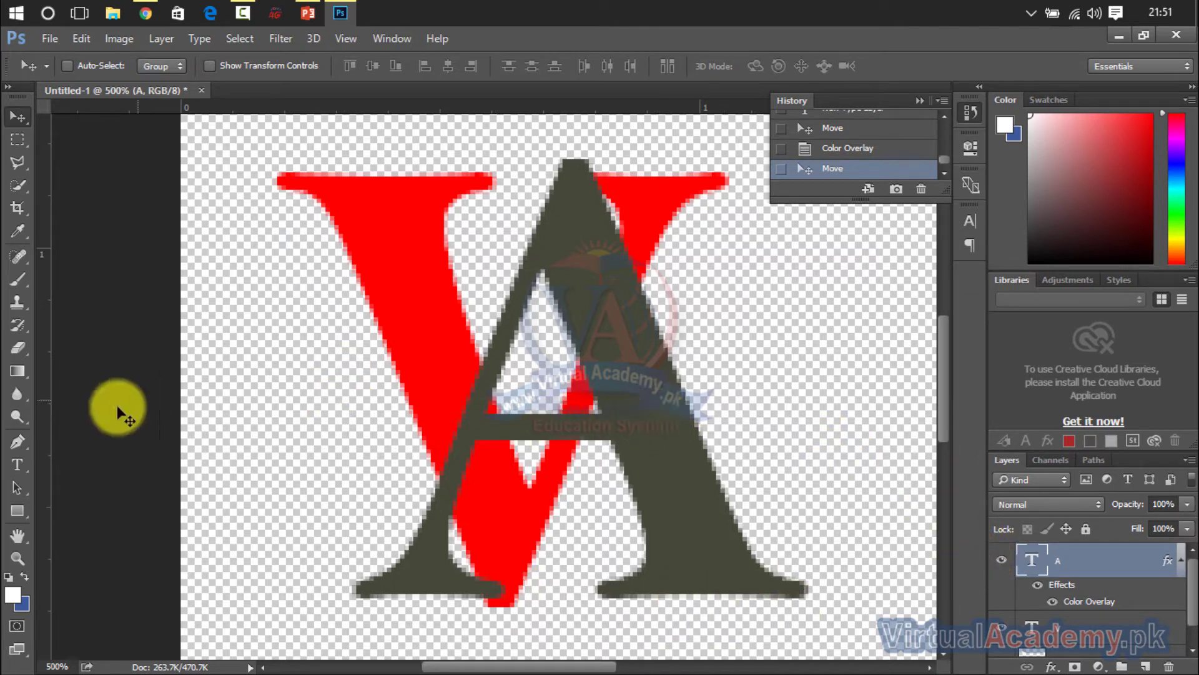
pyautogui.click(21, 463)
pyautogui.moveTo(24, 343); pyautogui.dragTo(65, 353)
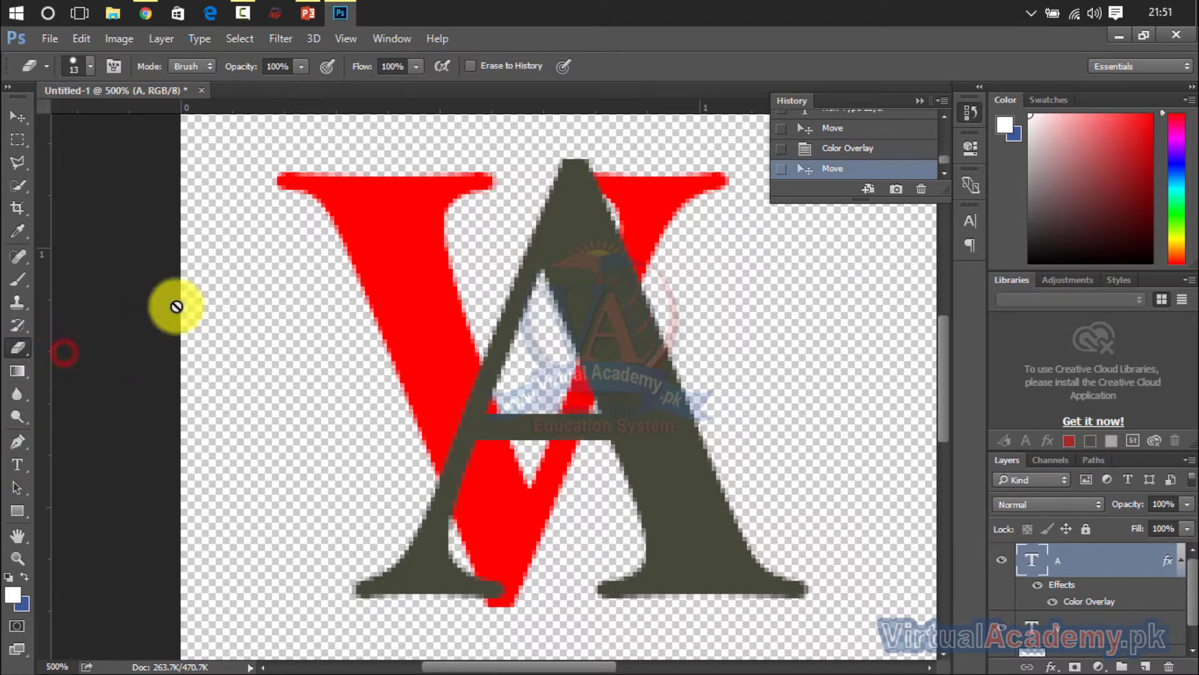
pyautogui.click(19, 116)
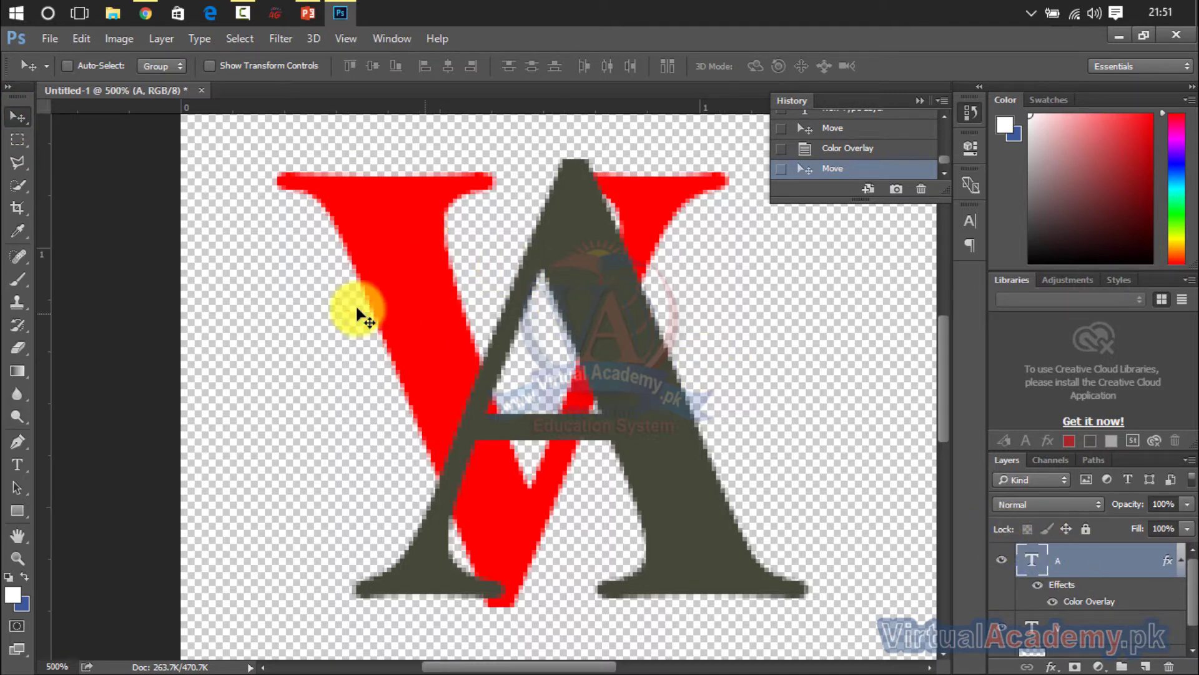
pyautogui.click(22, 183)
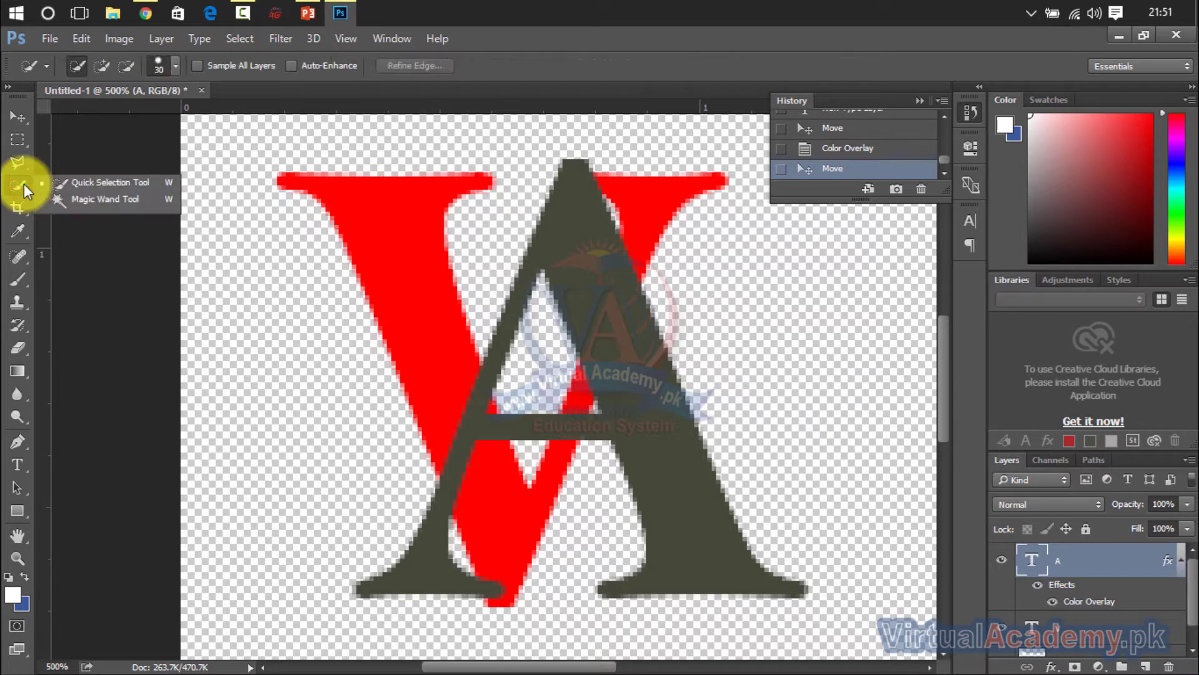
pyautogui.click(18, 162)
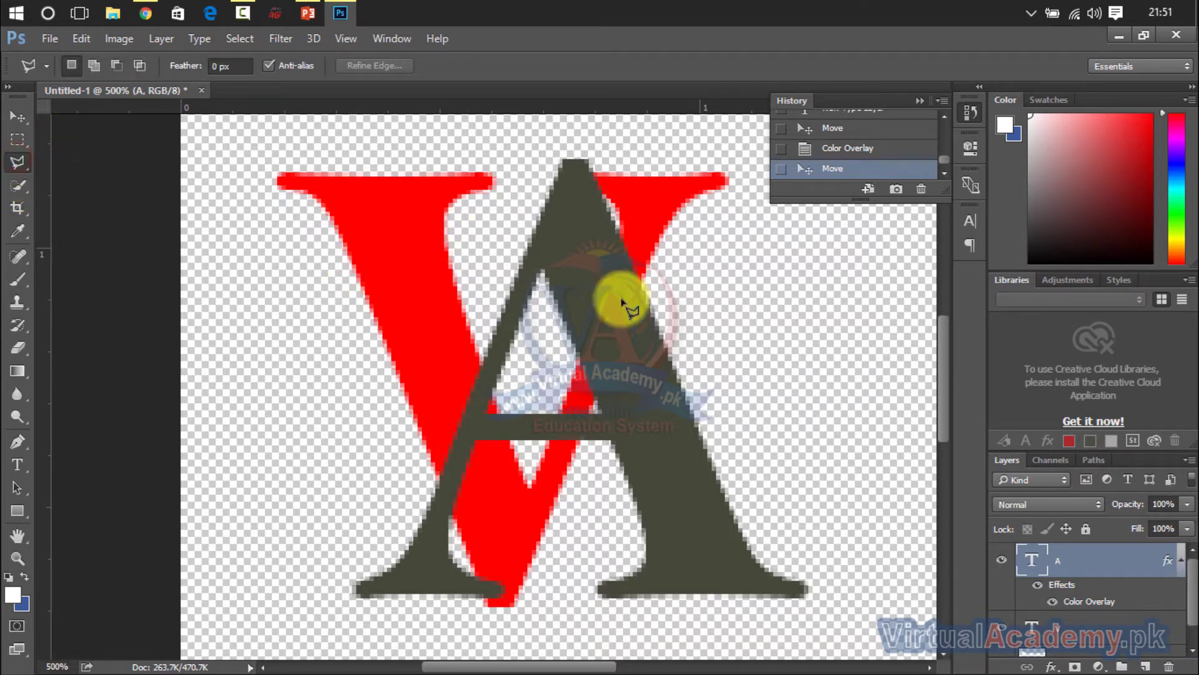
pyautogui.click(28, 118)
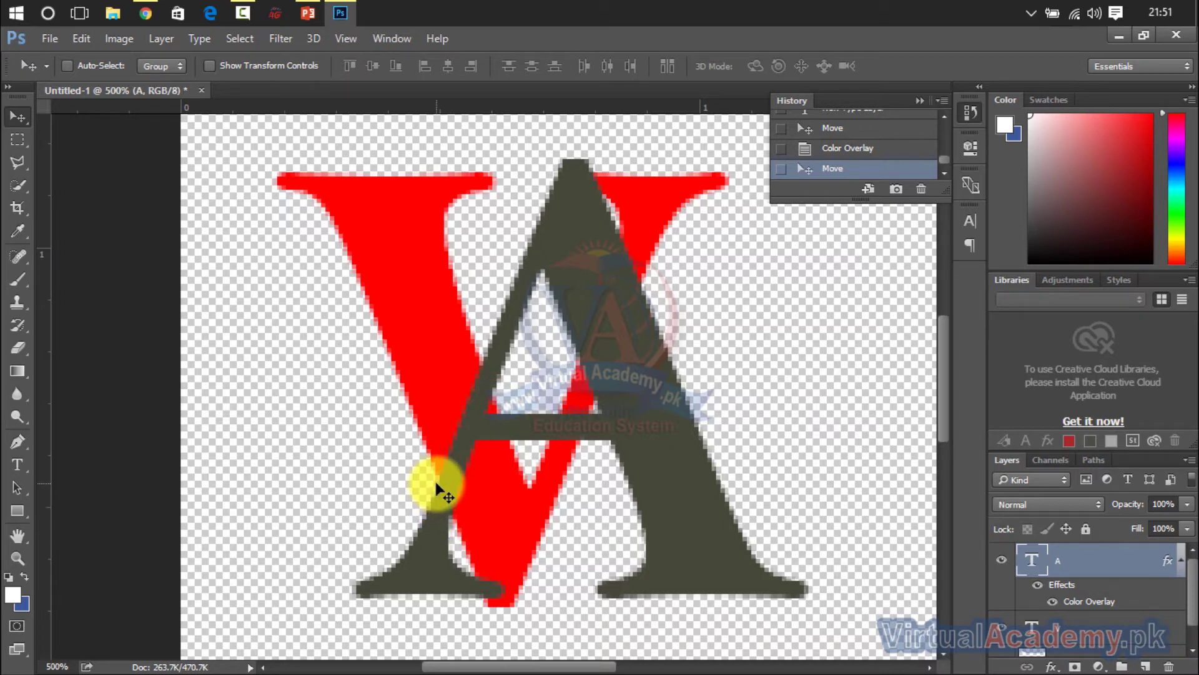
pyautogui.click(25, 145)
pyautogui.click(21, 124)
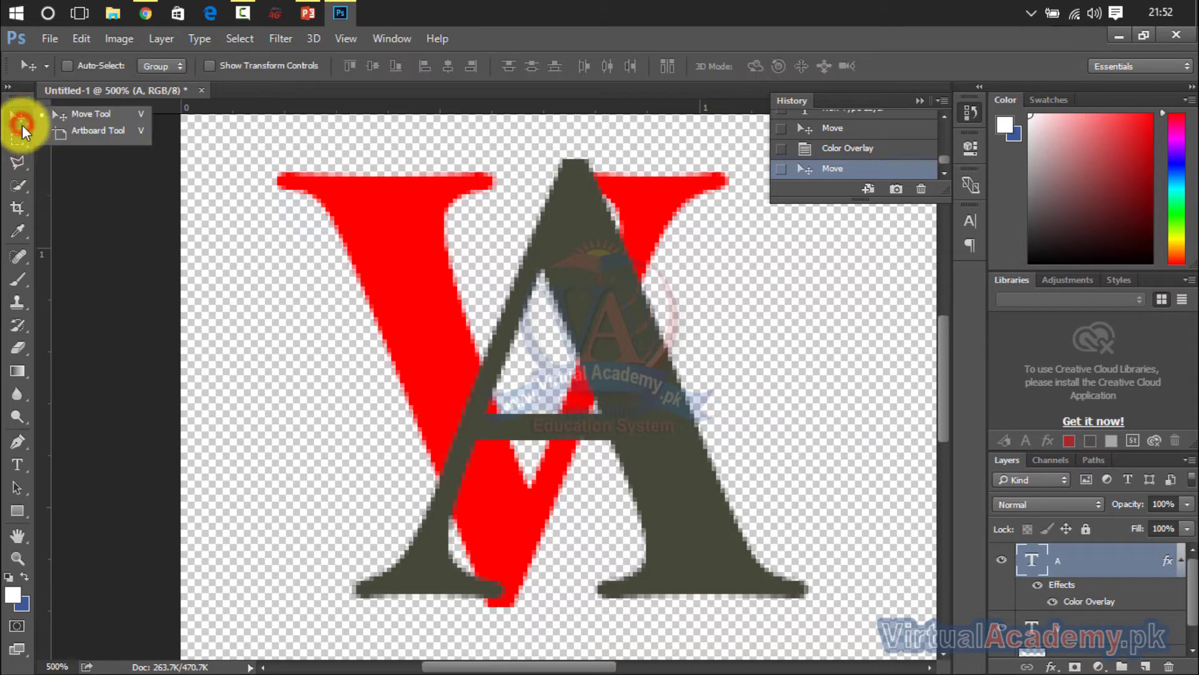
# Step: Select the part of the A's left leg that covers the V's left stroke, using the Polygonal Lasso
pyautogui.click(26, 157)
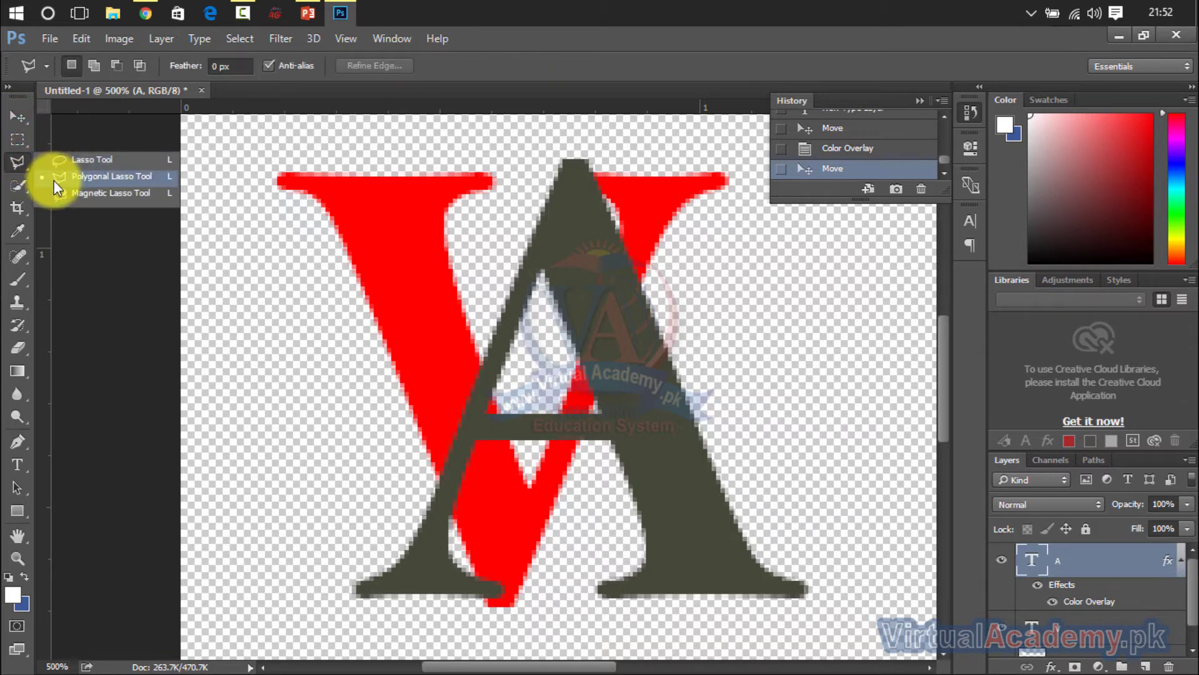
pyautogui.click(54, 177)
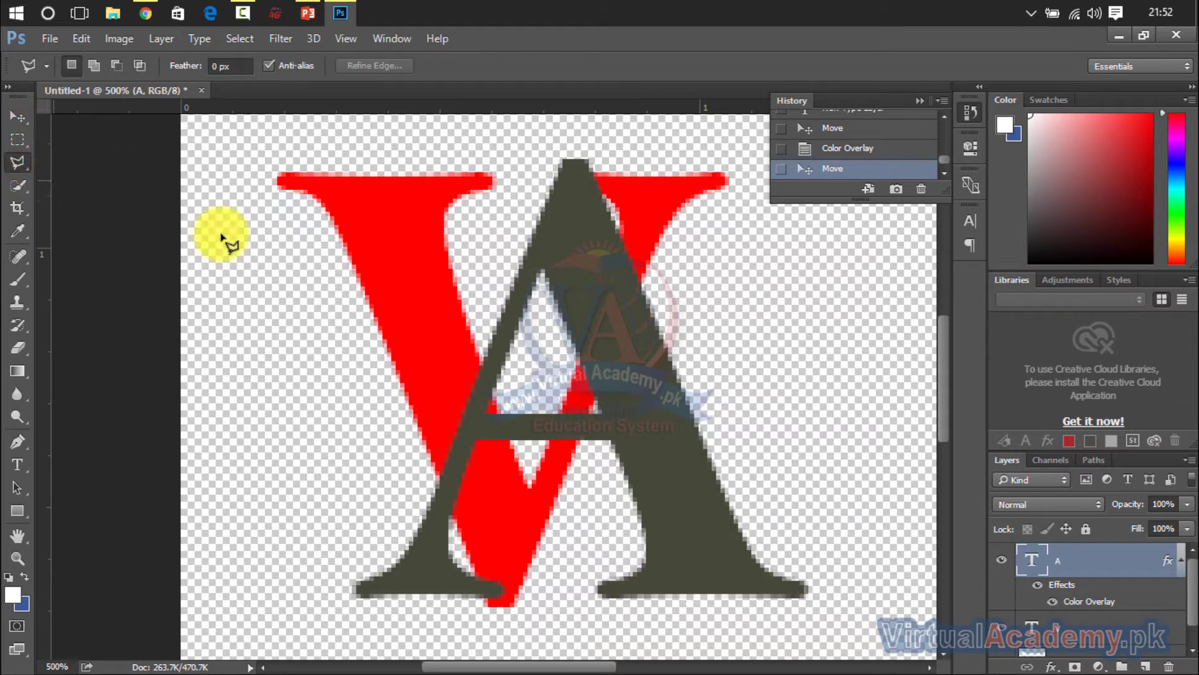
pyautogui.click(482, 366)
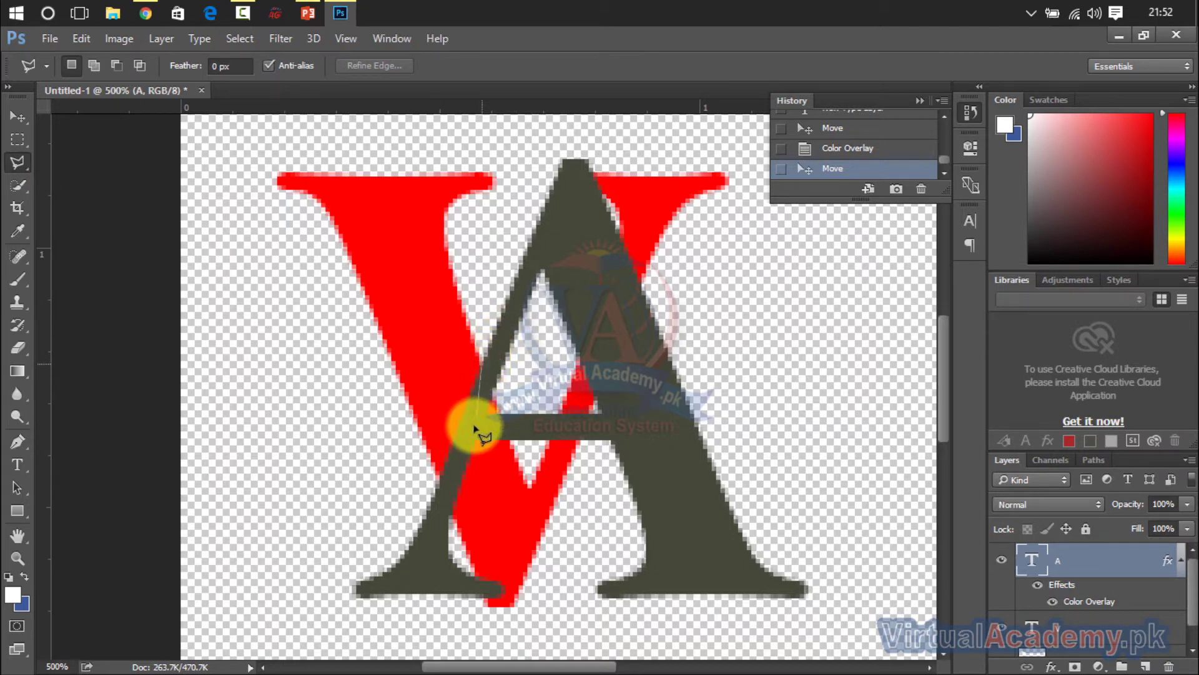
pyautogui.click(437, 486)
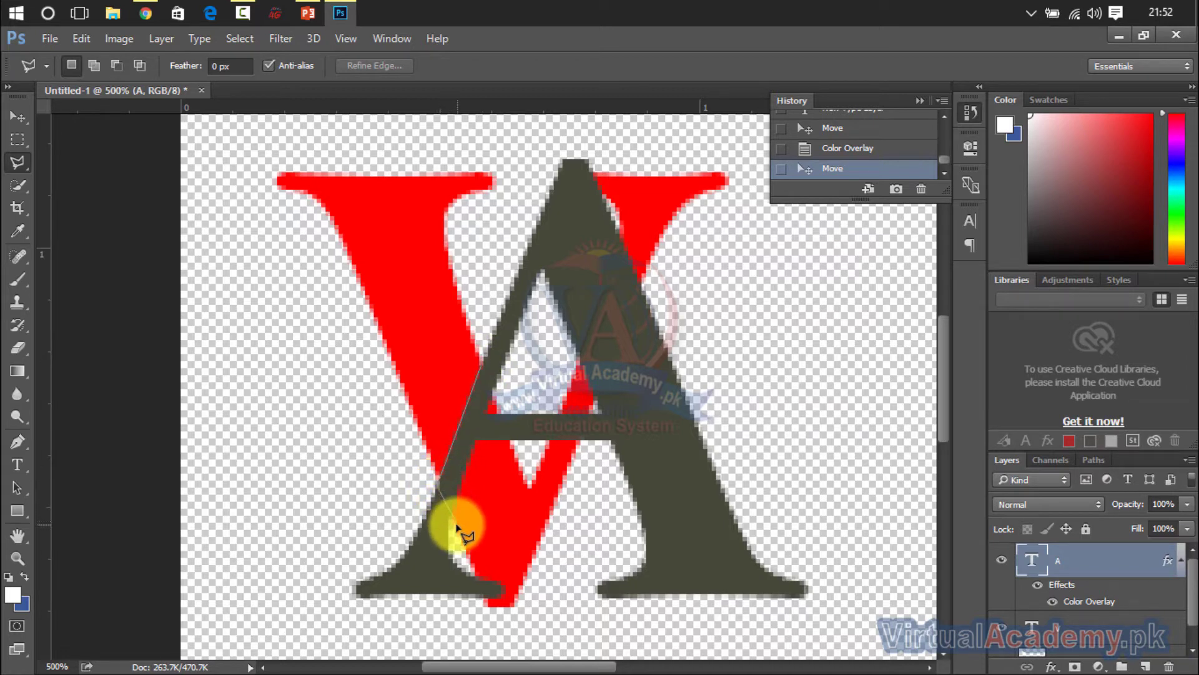
pyautogui.click(459, 522)
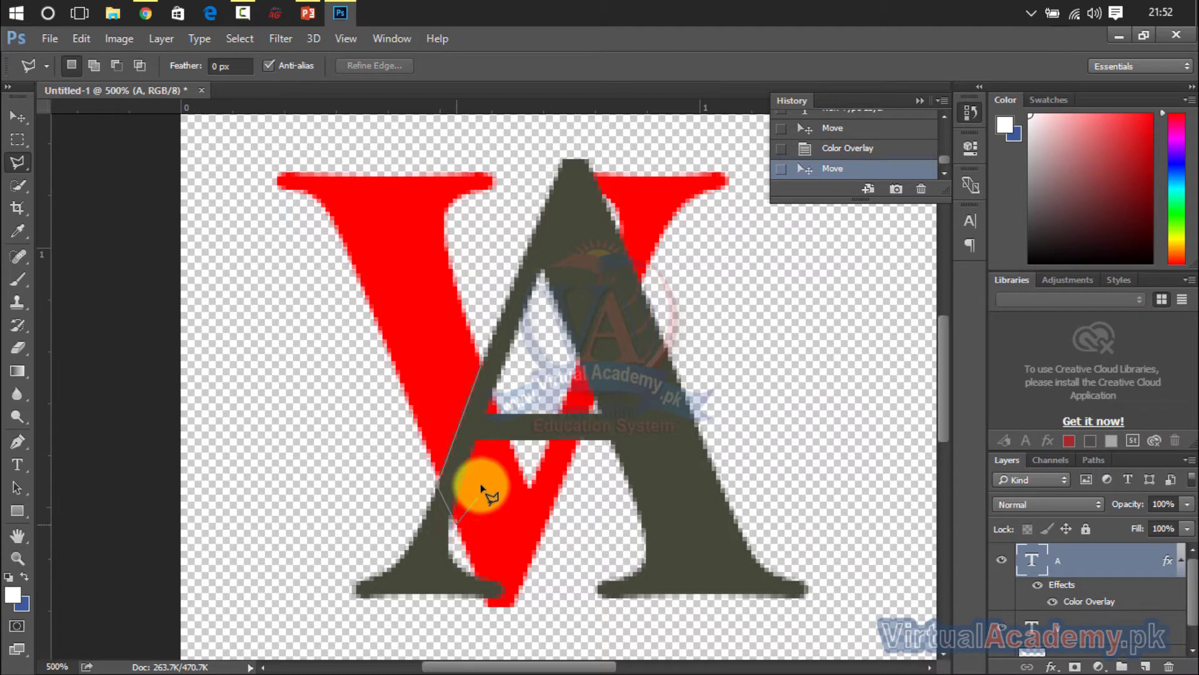
pyautogui.click(478, 442)
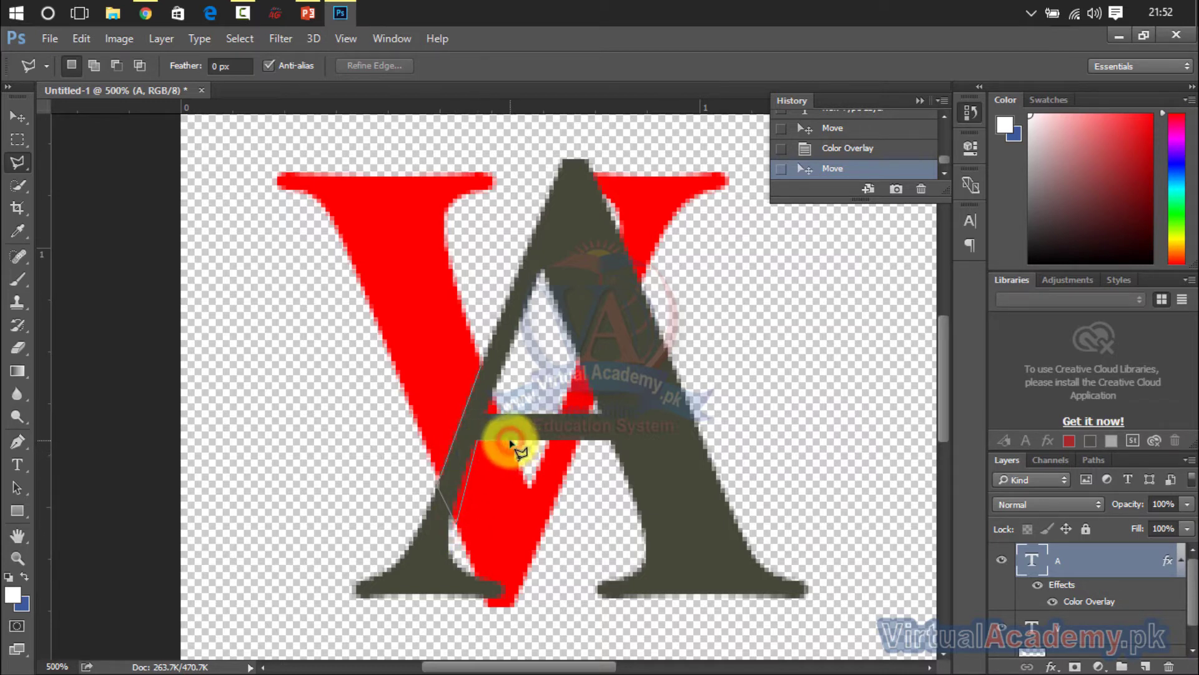
pyautogui.click(481, 368)
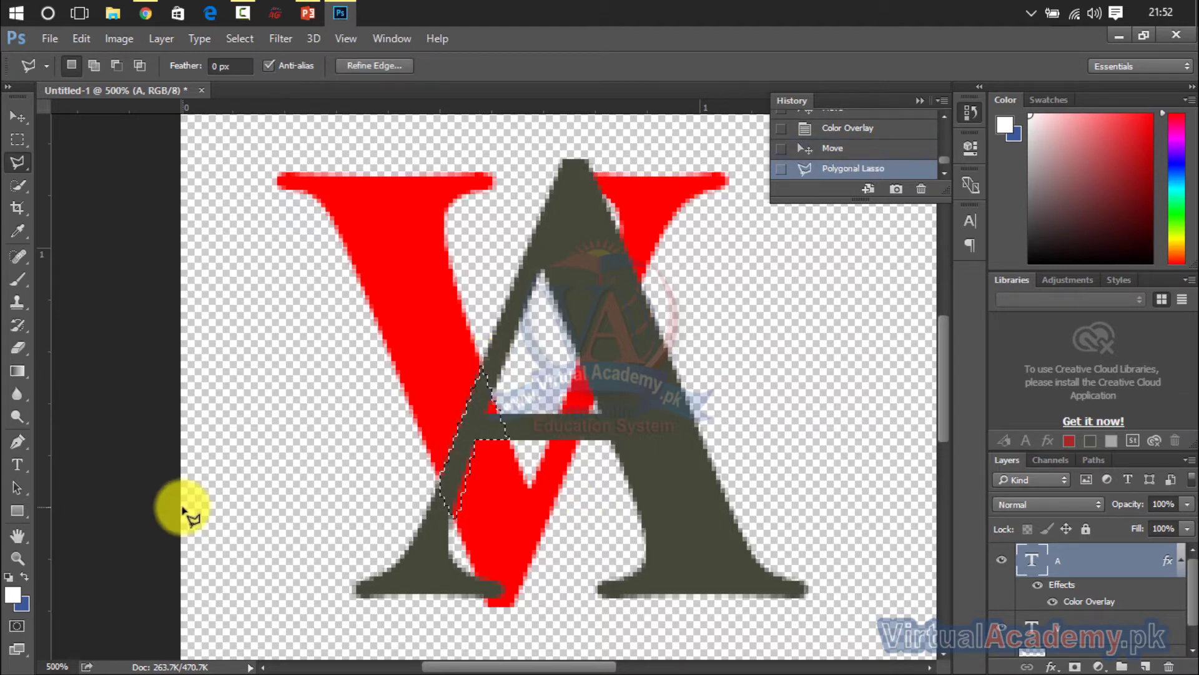
# Step: Sample the V's red #ff0000 as foreground colour, fill the selection with it on a new layer, and deselect
pyautogui.click(15, 598)
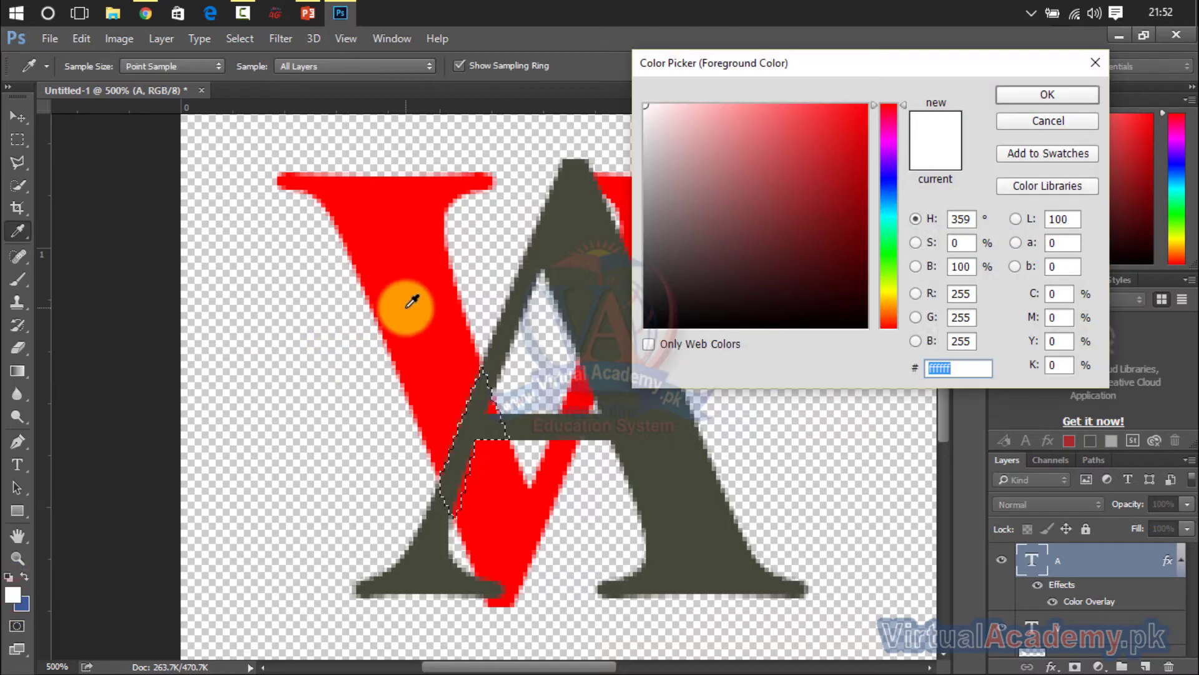
pyautogui.click(409, 303)
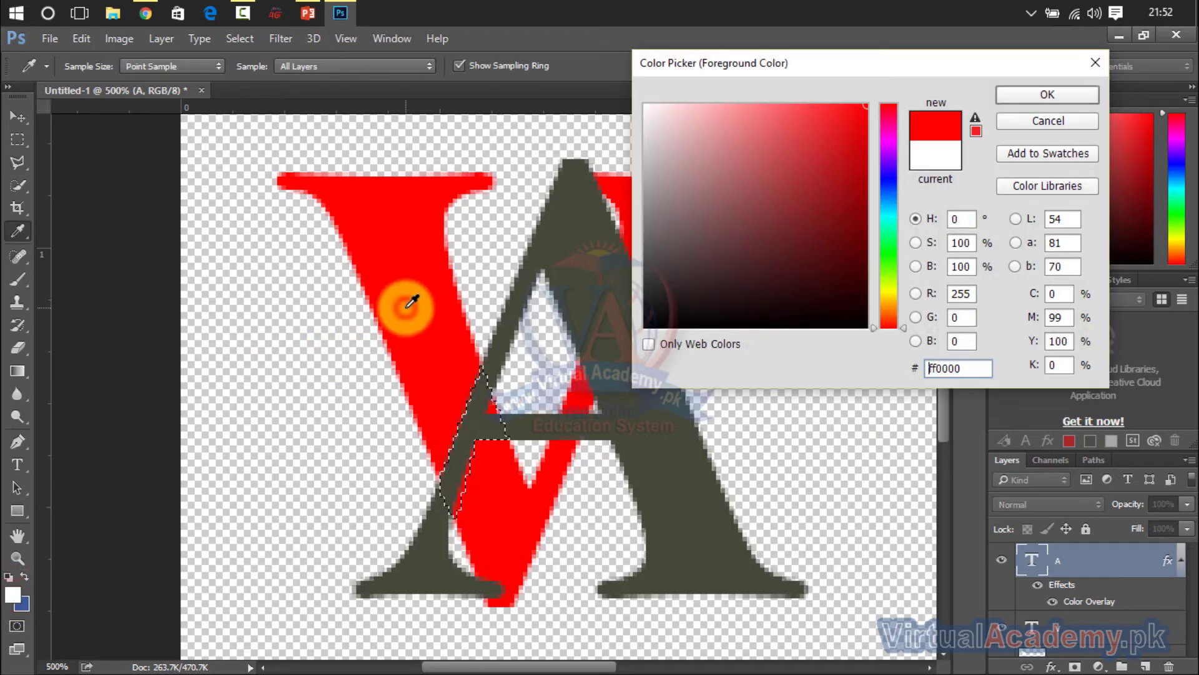
pyautogui.click(1022, 97)
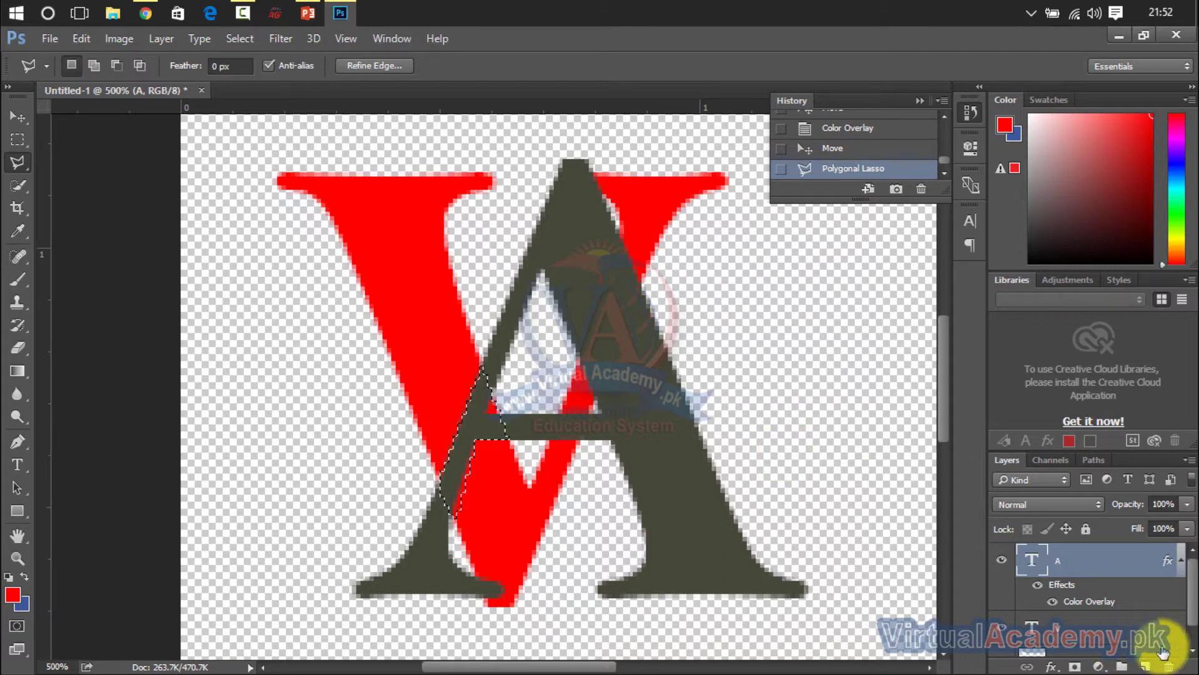
pyautogui.click(1147, 666)
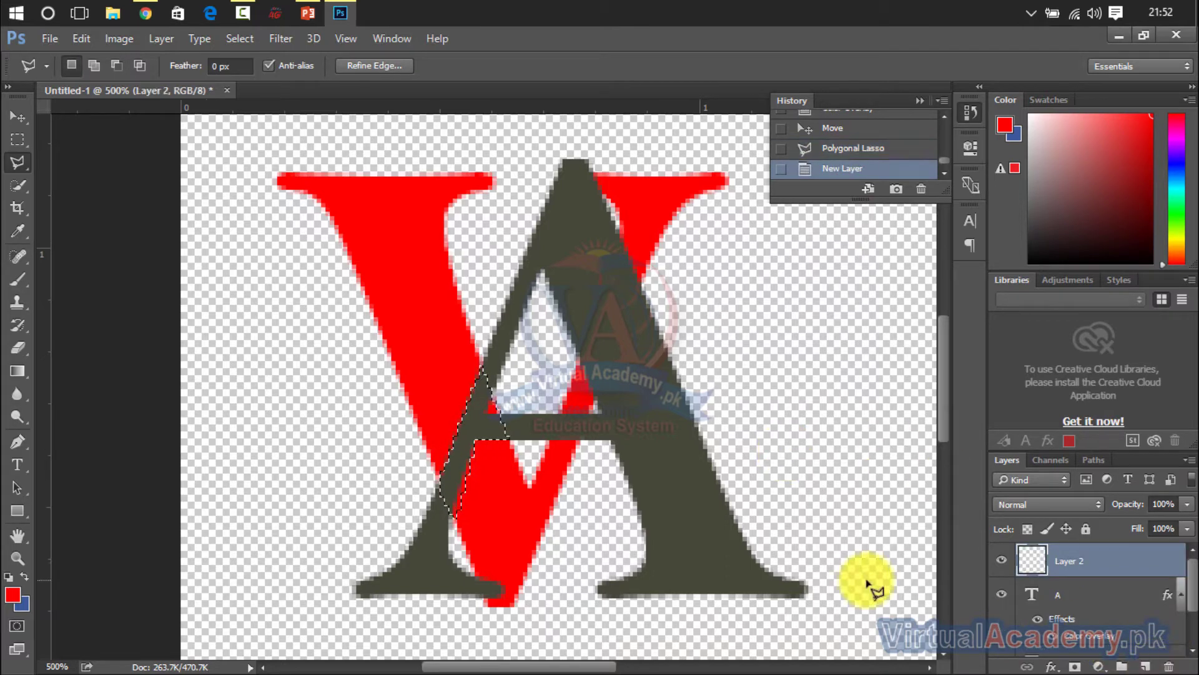
pyautogui.hotkey('alt', 'BackSpace')
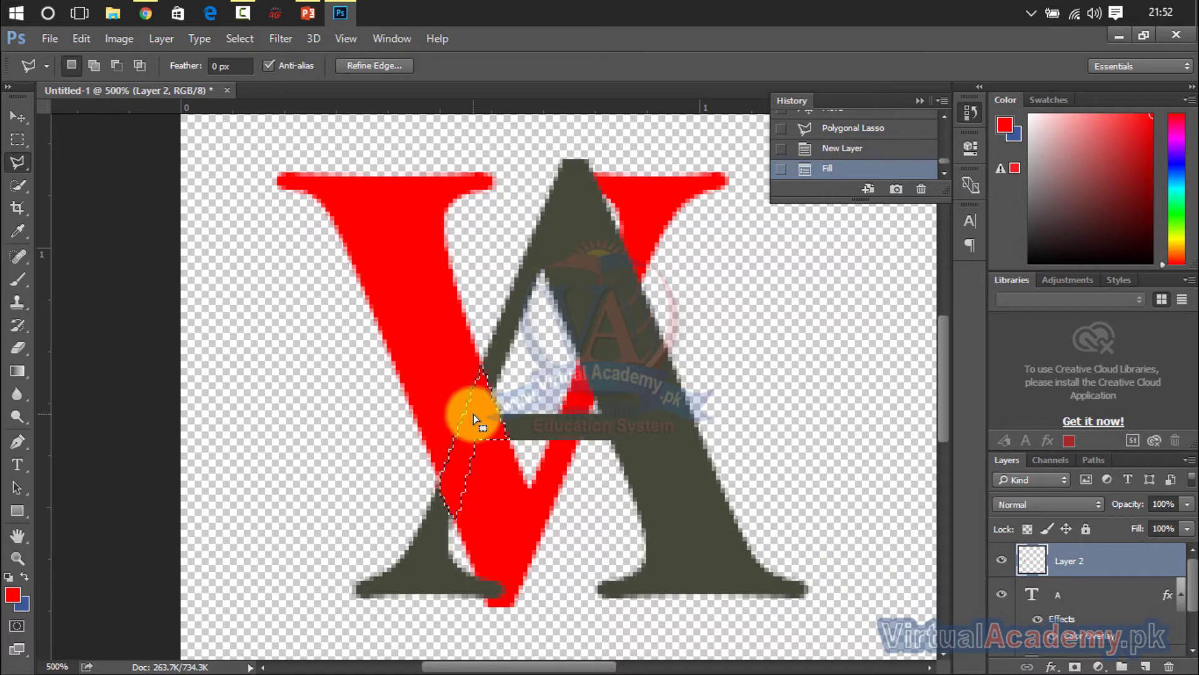
pyautogui.click(20, 116)
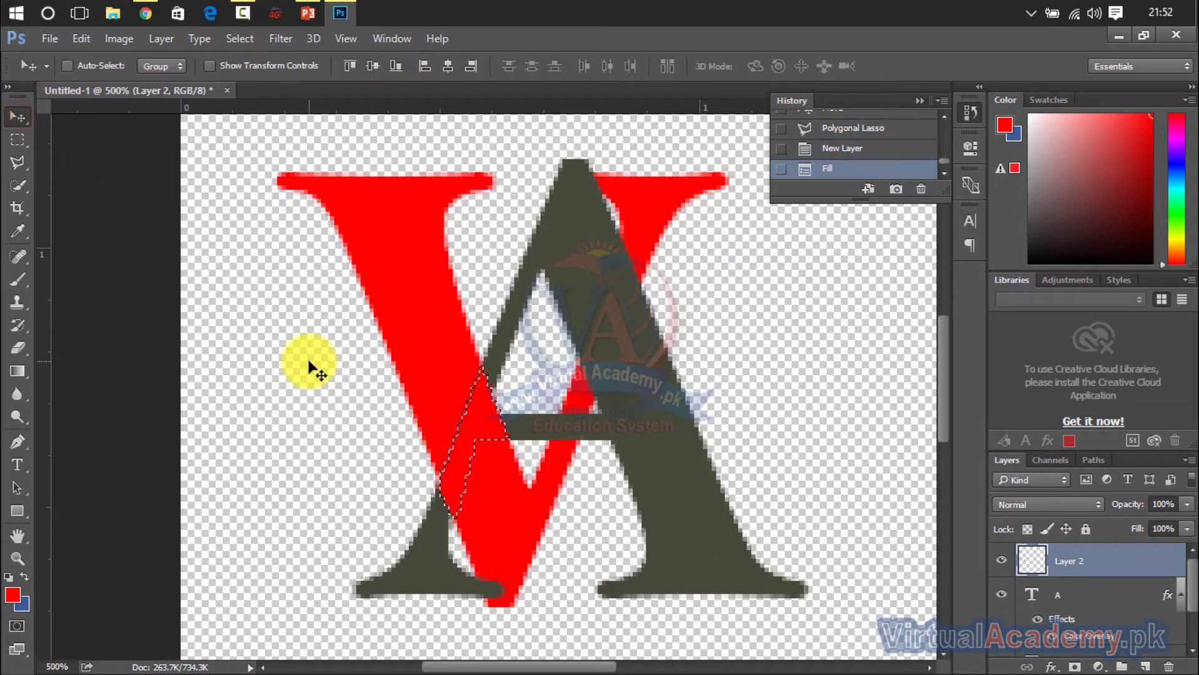
pyautogui.hotkey('ctrl', 'd')
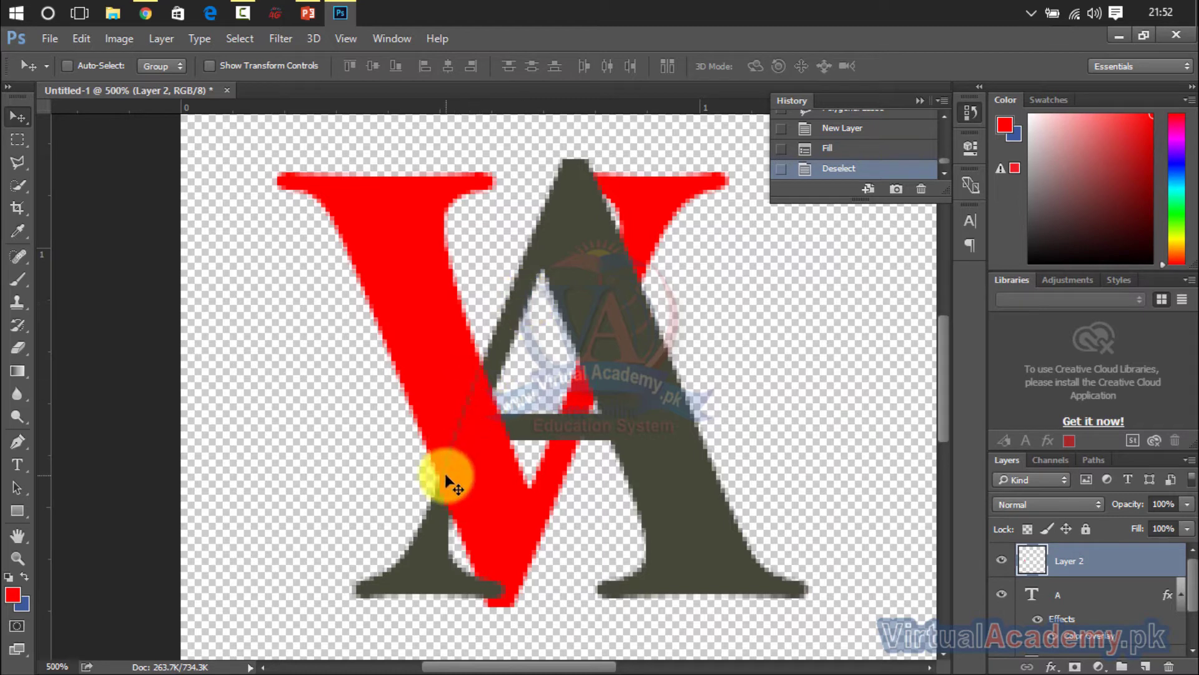
# Step: Lasso the thin dark line left along the A's leg inside the V, fill it with red, and deselect
pyautogui.click(22, 139)
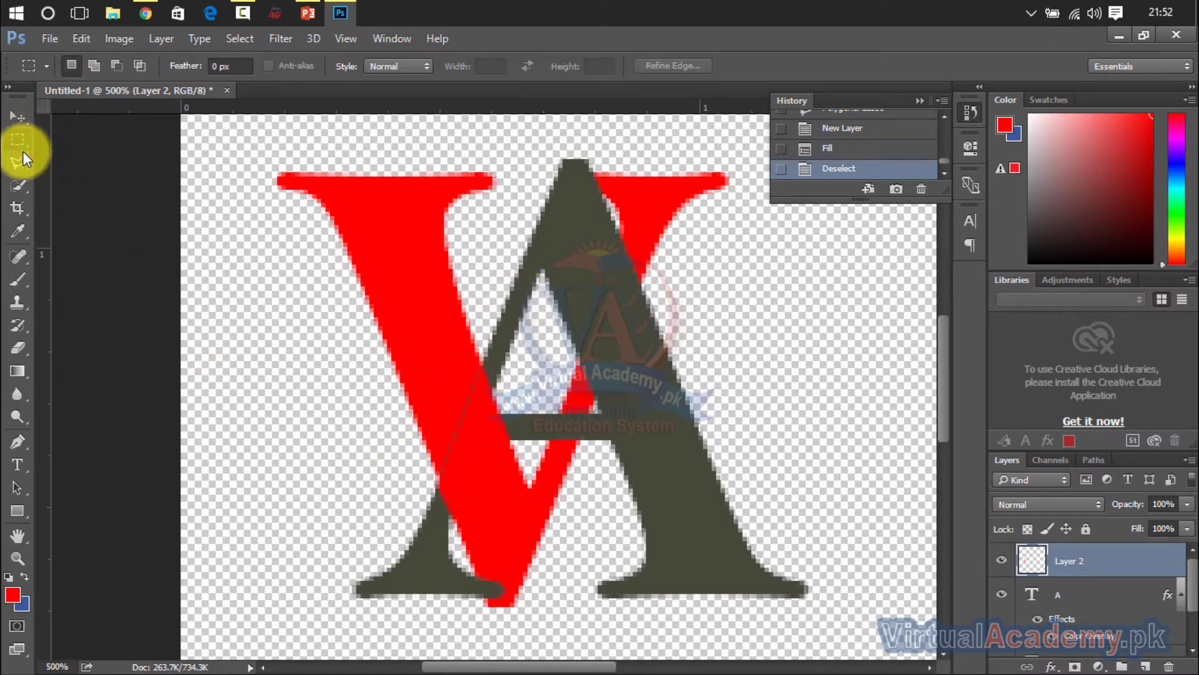
pyautogui.click(22, 158)
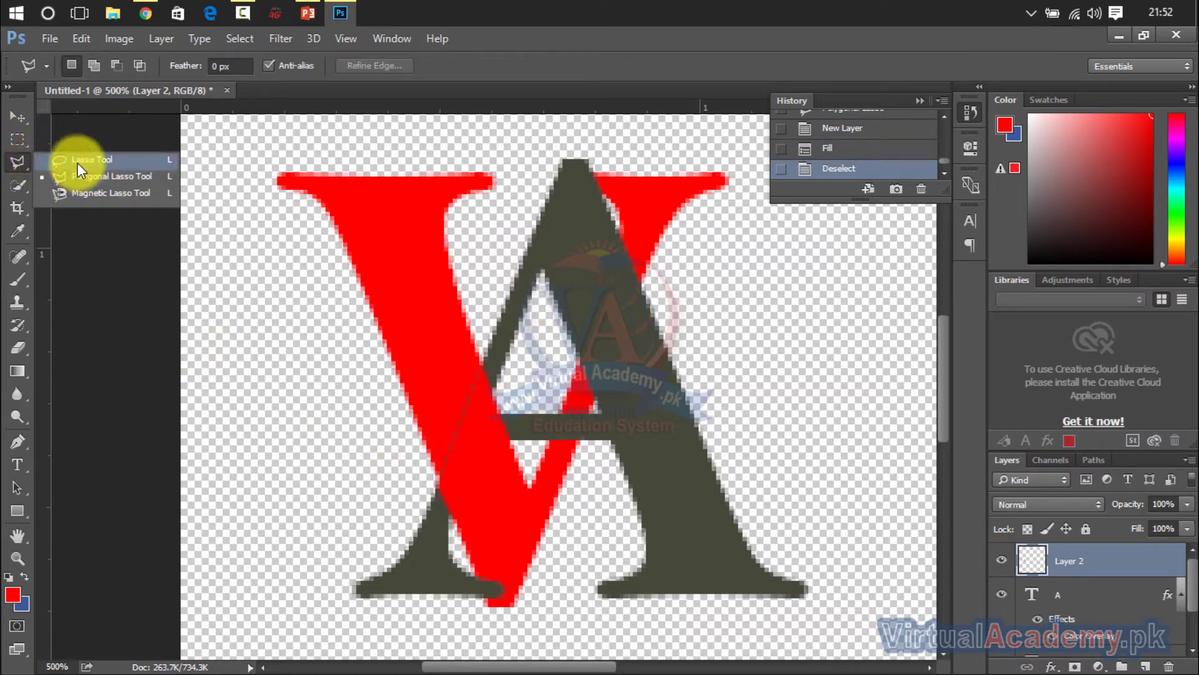
pyautogui.click(77, 161)
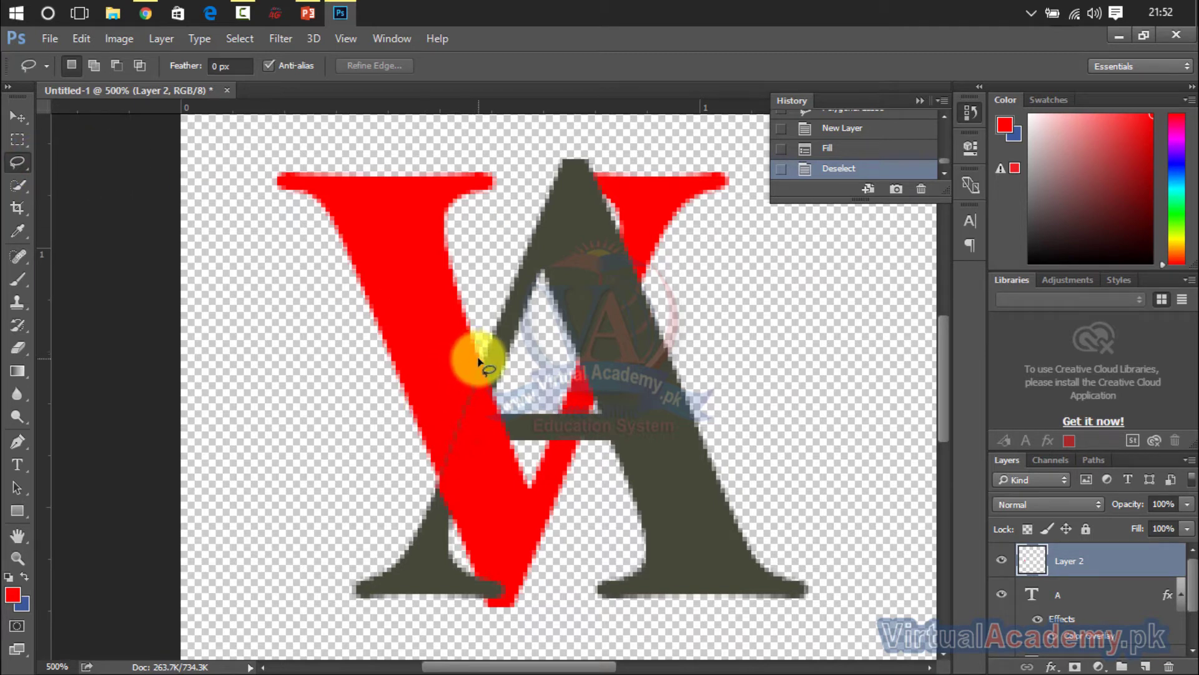
pyautogui.moveTo(477, 357)
pyautogui.mouseDown()
pyautogui.moveTo(436, 423)
pyautogui.moveTo(451, 475)
pyautogui.moveTo(479, 355)
pyautogui.mouseUp()
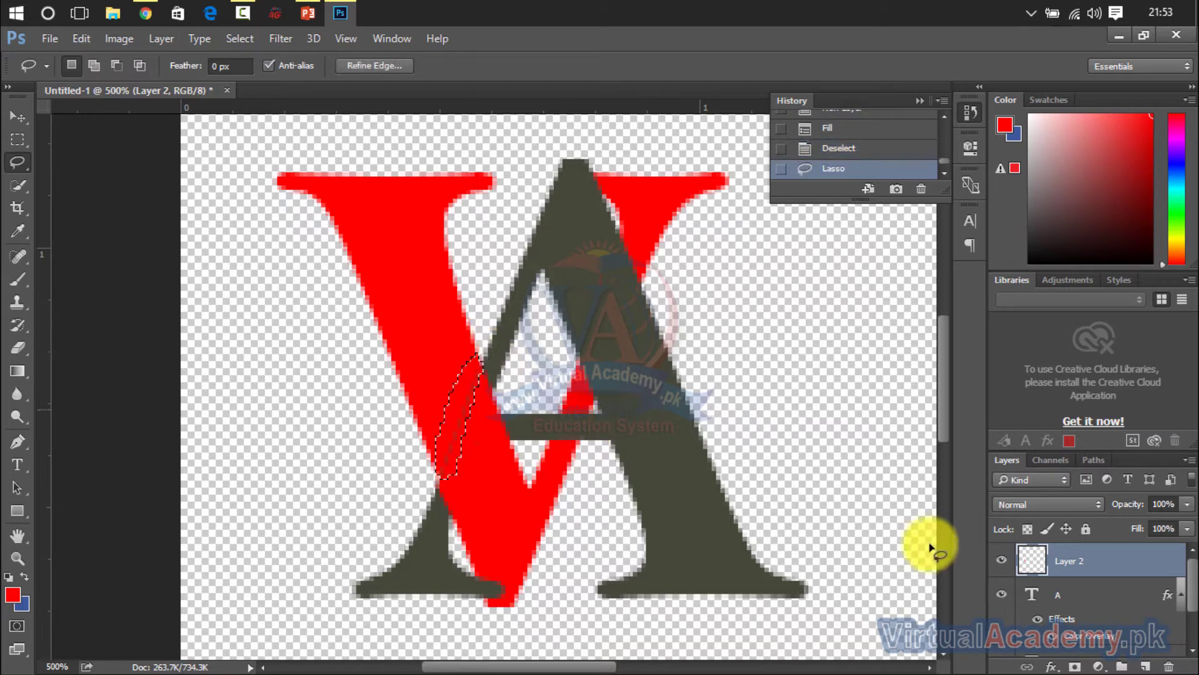
pyautogui.hotkey('alt', 'BackSpace')
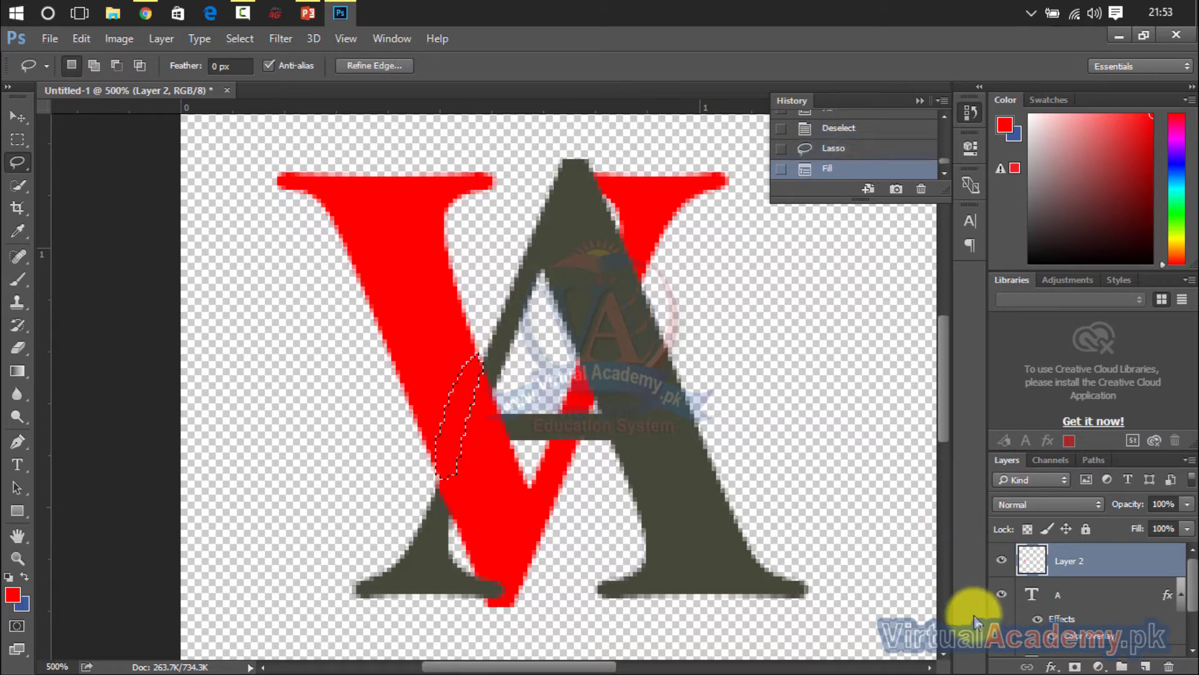
pyautogui.hotkey('ctrl', 'd')
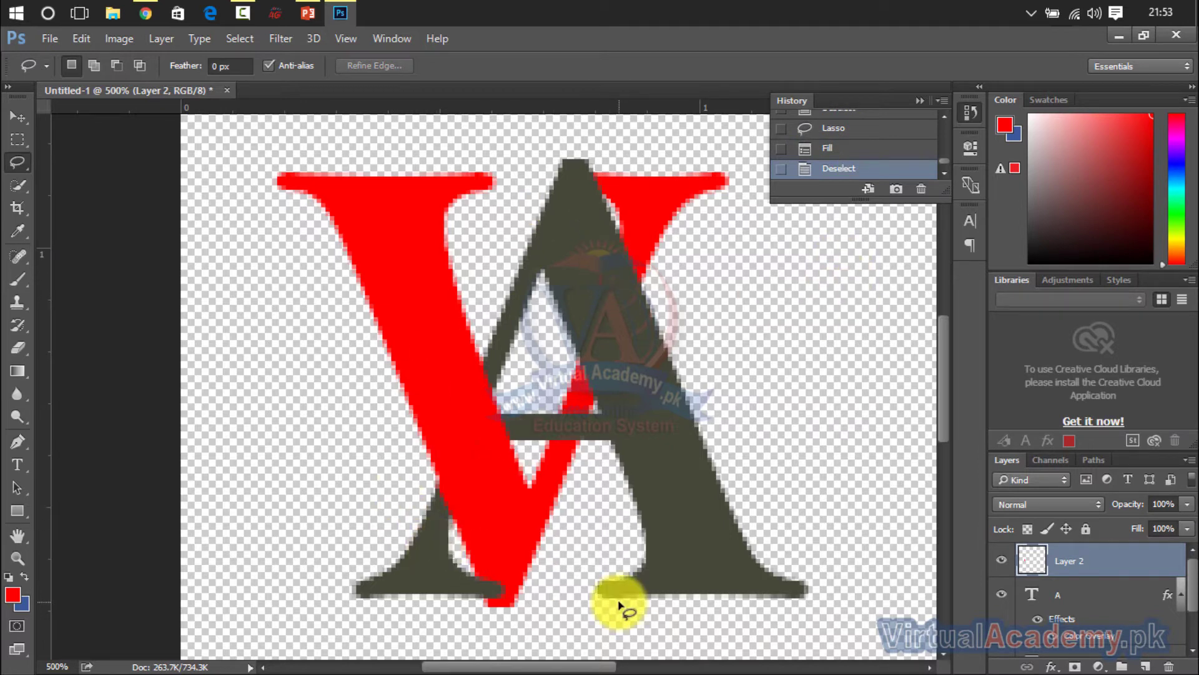
# Step: Fill the bottom layer, Layer 1, behind the letters with purple #4f3f93
pyautogui.hotkey('ctrl', '-')
pyautogui.hotkey('ctrl', '-')
pyautogui.hotkey('ctrl', '-')
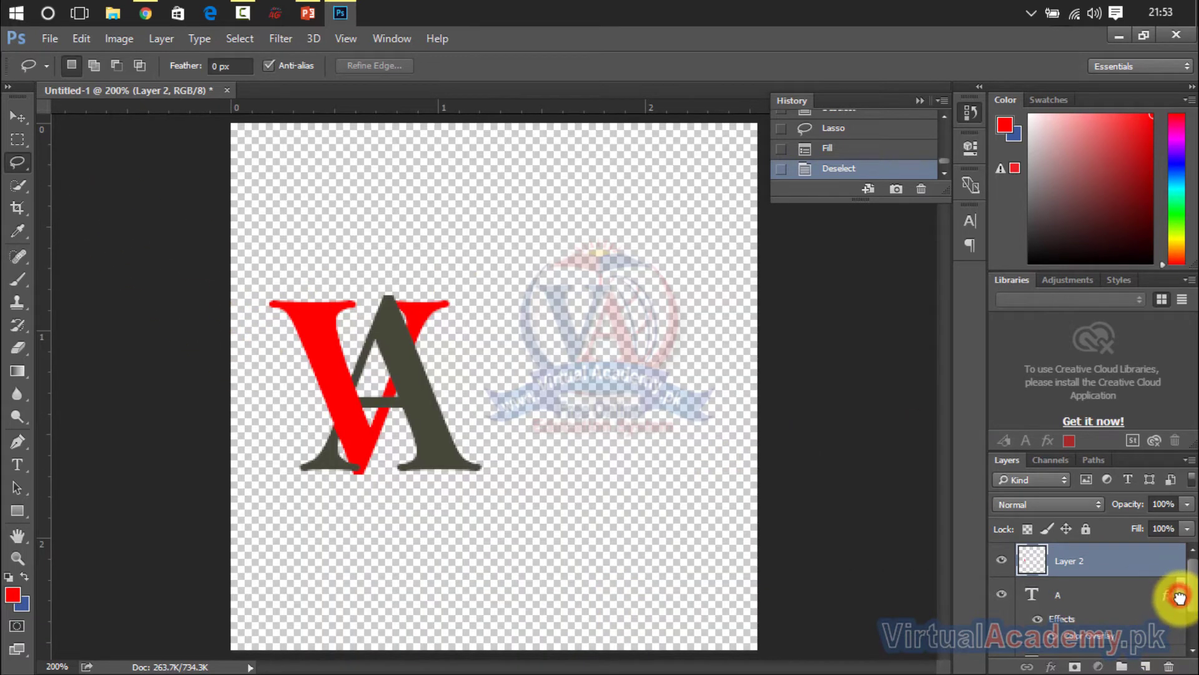
pyautogui.scroll(-1, 1194, 618)
pyautogui.scroll(-1, 1195, 611)
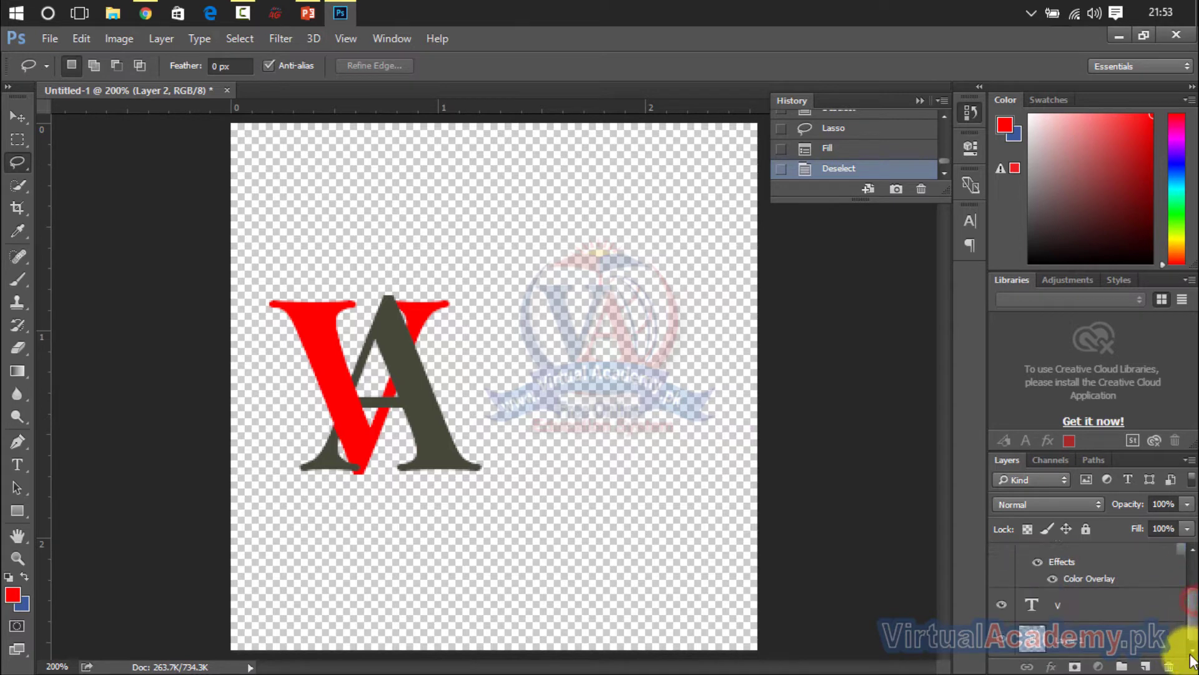
pyautogui.click(1138, 637)
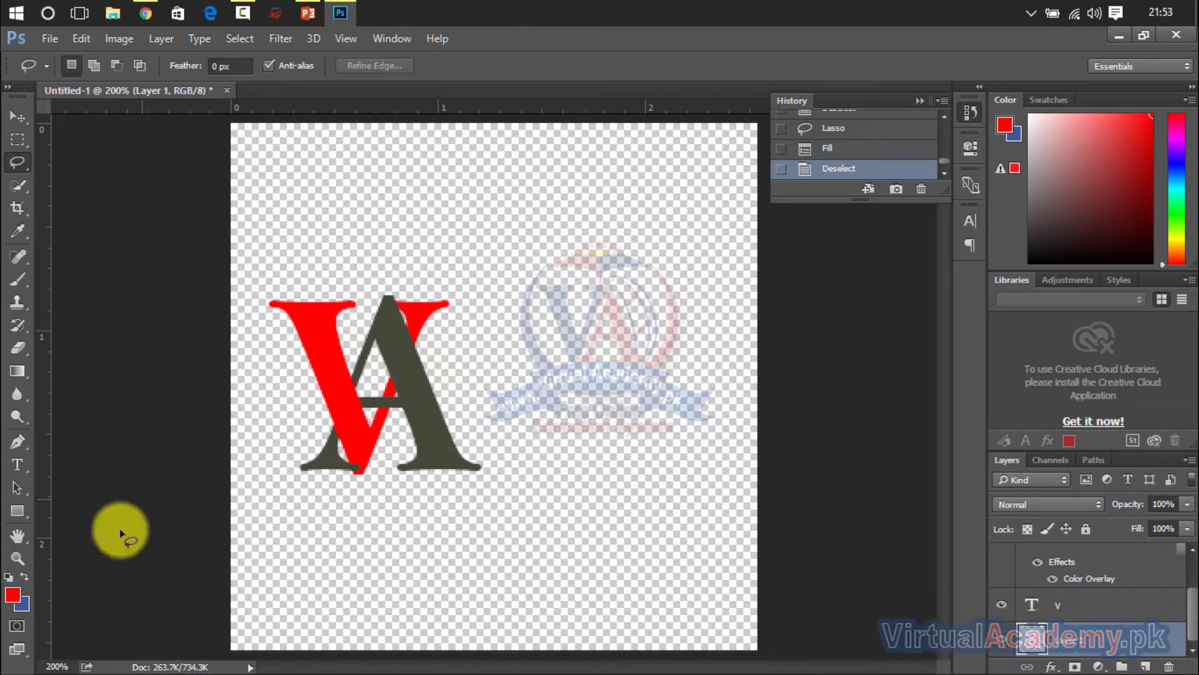
pyautogui.click(13, 595)
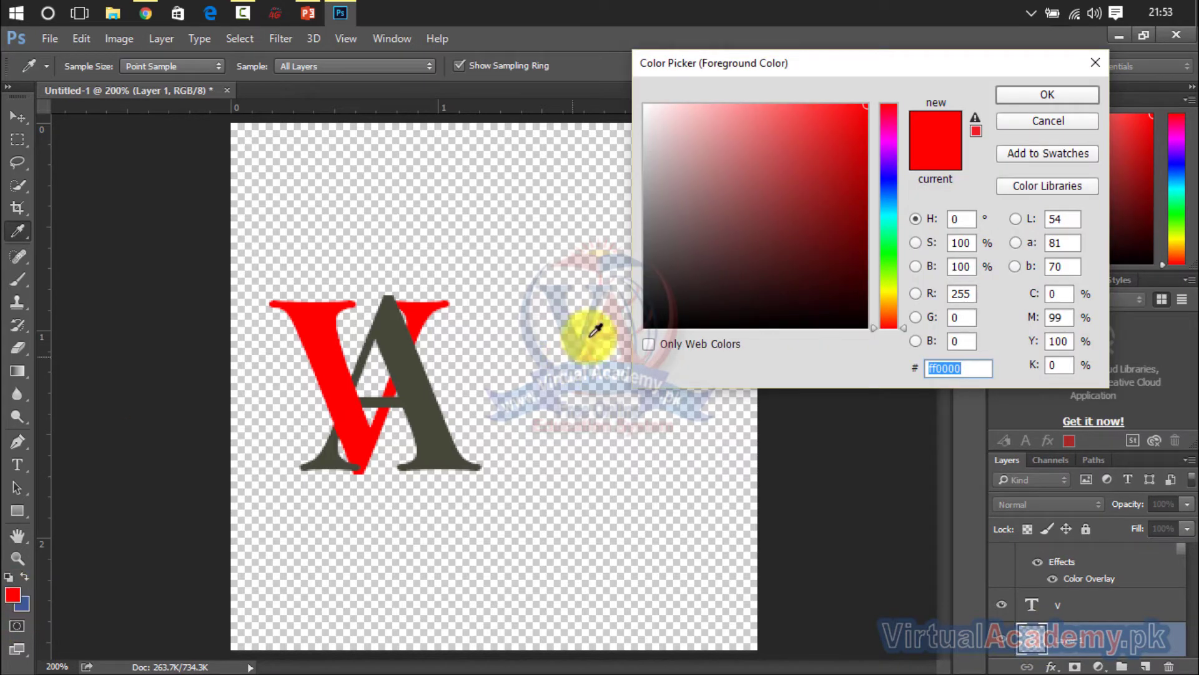
pyautogui.moveTo(844, 229)
pyautogui.mouseDown()
pyautogui.moveTo(887, 170)
pyautogui.moveTo(773, 198)
pyautogui.mouseUp()
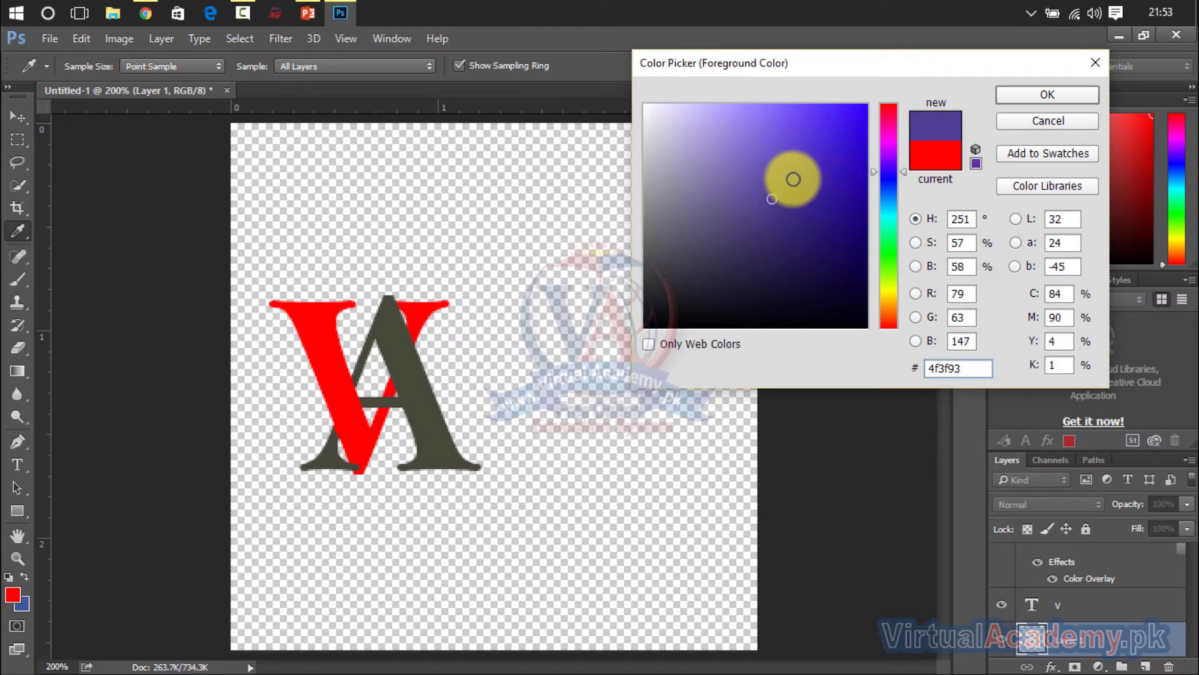
pyautogui.click(1028, 94)
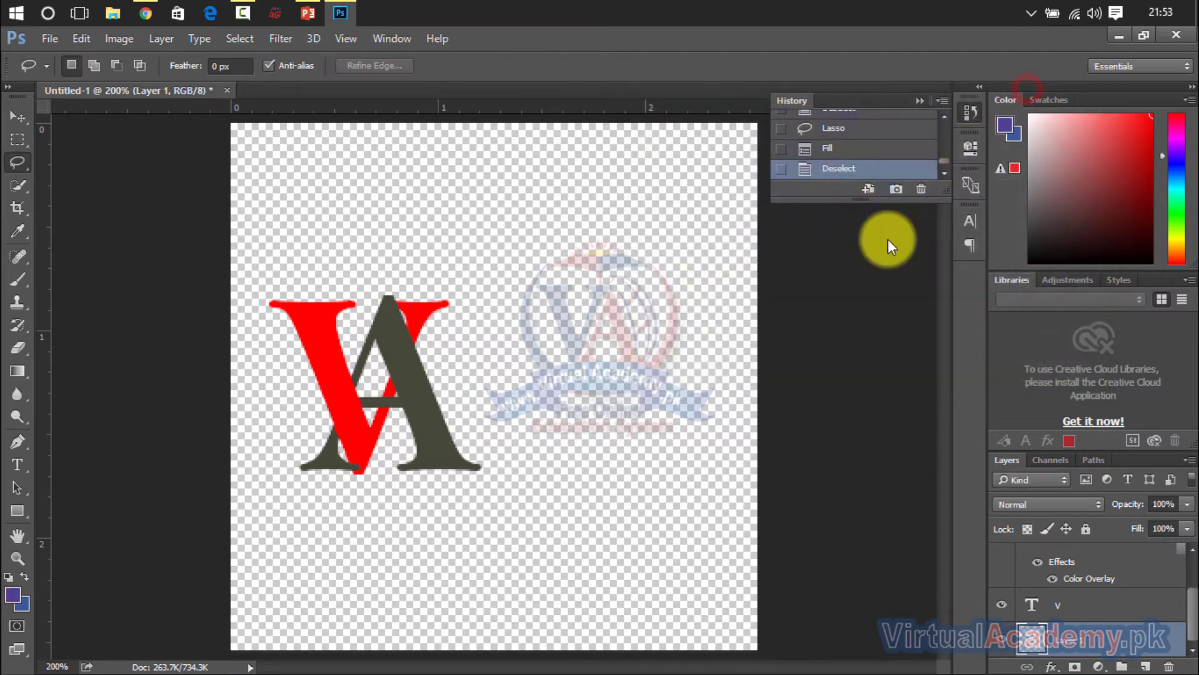
pyautogui.hotkey('alt', 'BackSpace')
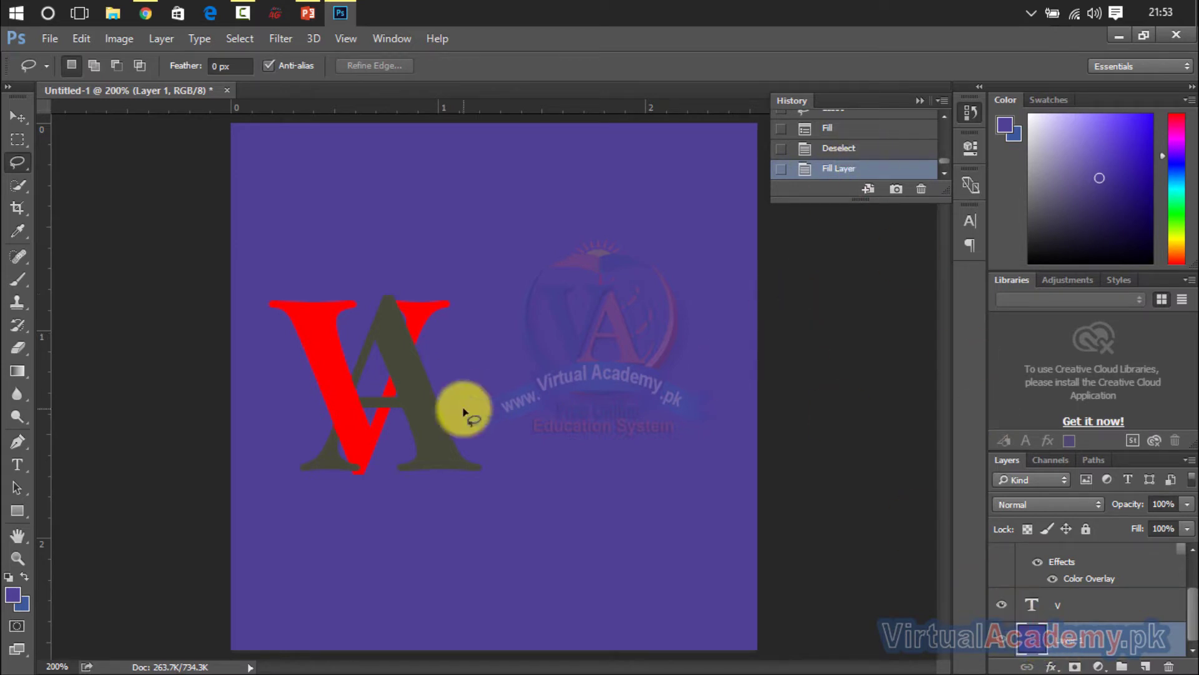
# Step: Set the foreground colour to white #ffffff and fill Layer 1 behind the letters with it
pyautogui.click(13, 595)
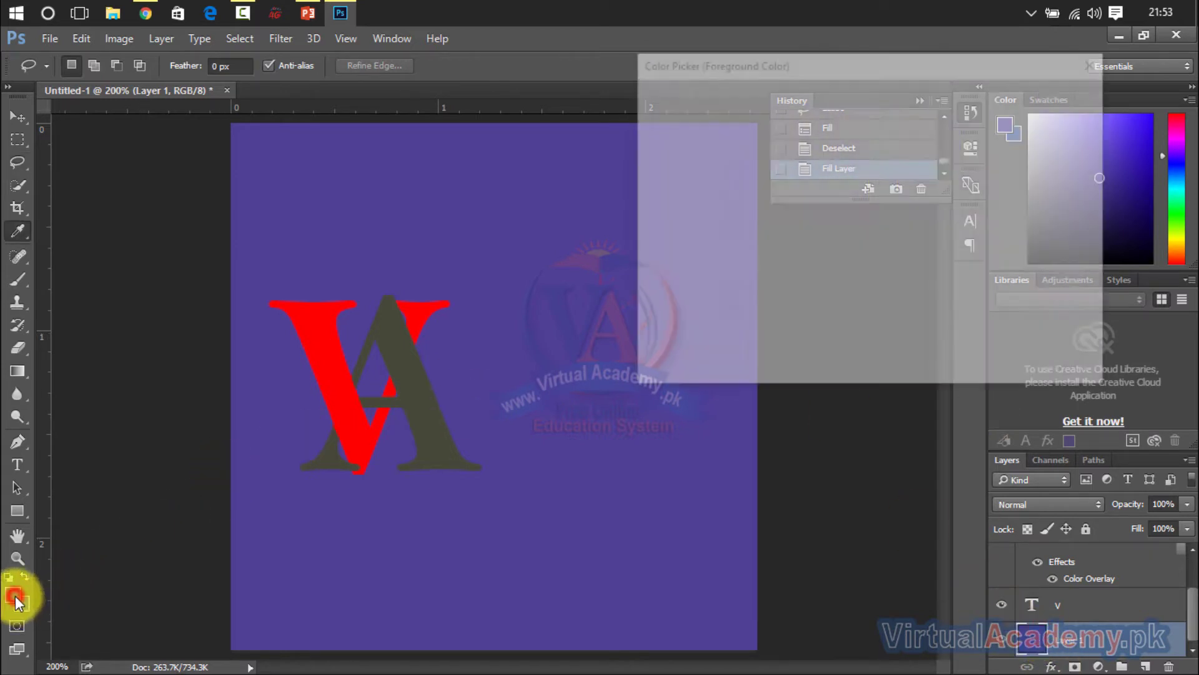
pyautogui.moveTo(712, 200); pyautogui.dragTo(594, 84)
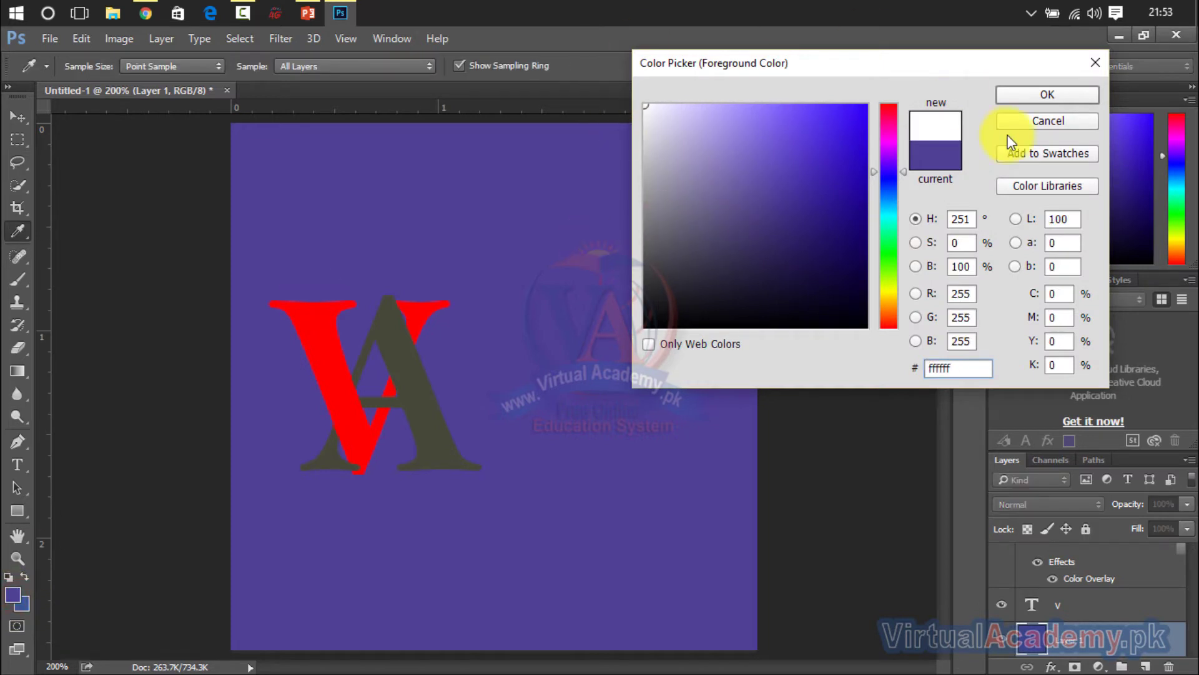
pyautogui.click(1041, 91)
pyautogui.hotkey('alt', 'BackSpace')
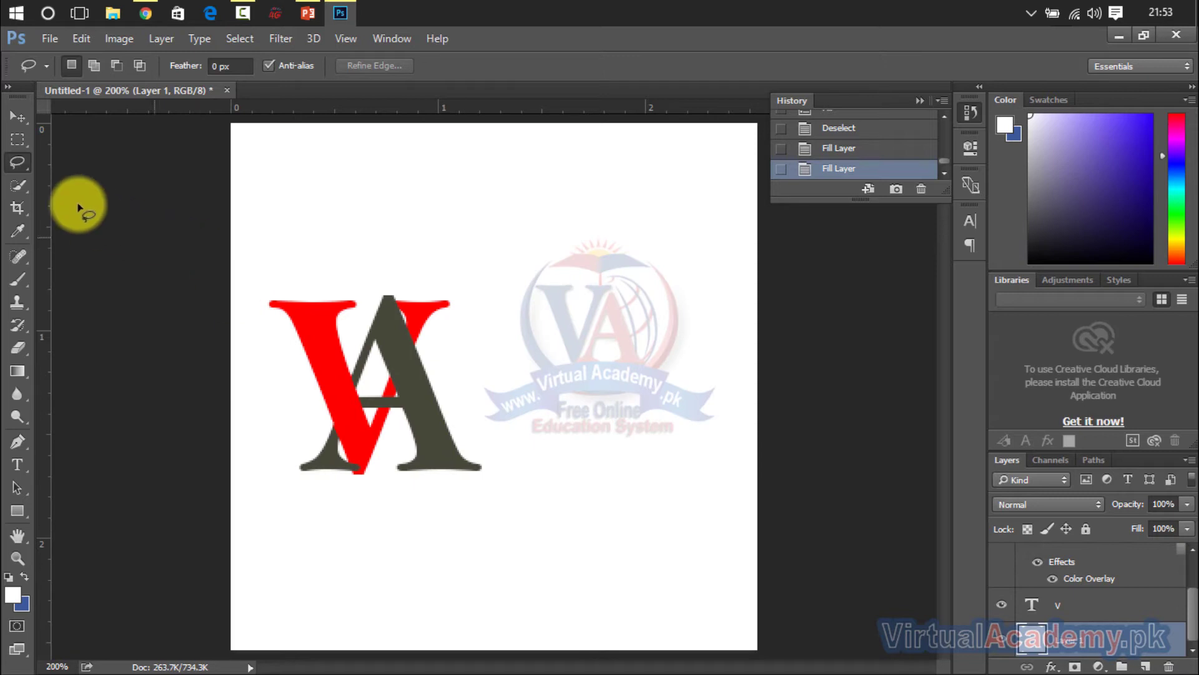
# Step: Crop the canvas on all four sides tightly around the interlocking V and A letters
pyautogui.click(17, 207)
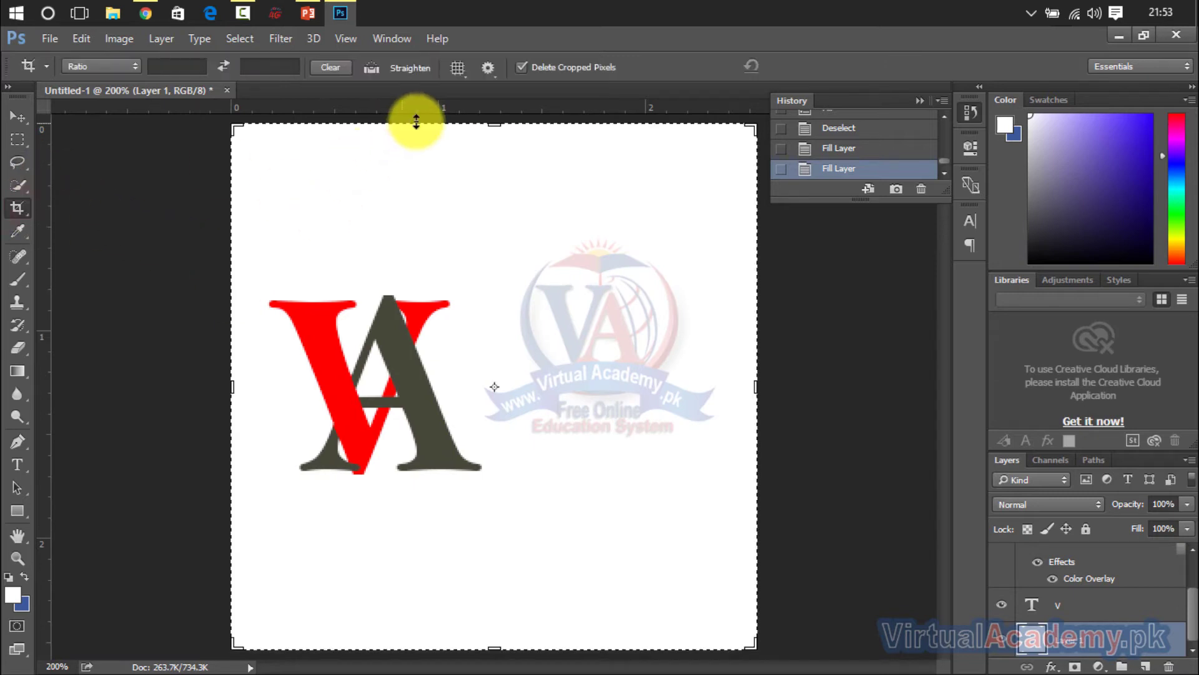
pyautogui.moveTo(495, 121); pyautogui.dragTo(471, 210)
pyautogui.moveTo(753, 392); pyautogui.dragTo(620, 378)
pyautogui.moveTo(498, 560); pyautogui.dragTo(502, 475)
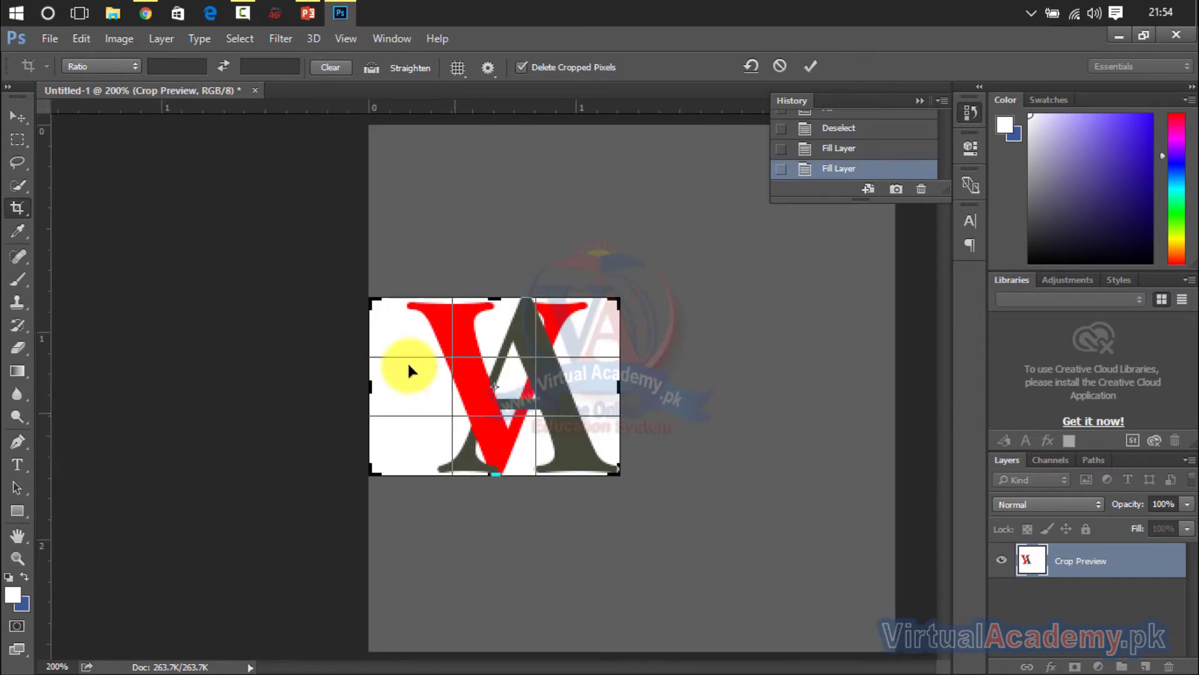
pyautogui.moveTo(360, 388); pyautogui.dragTo(386, 385)
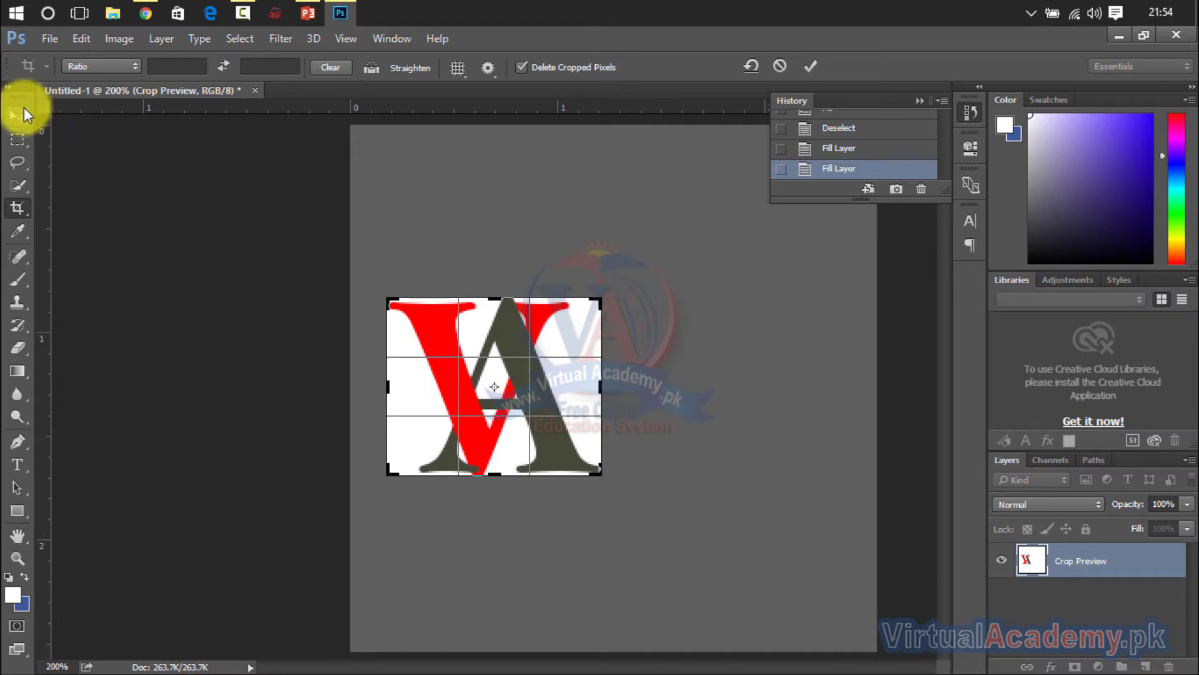
pyautogui.click(23, 110)
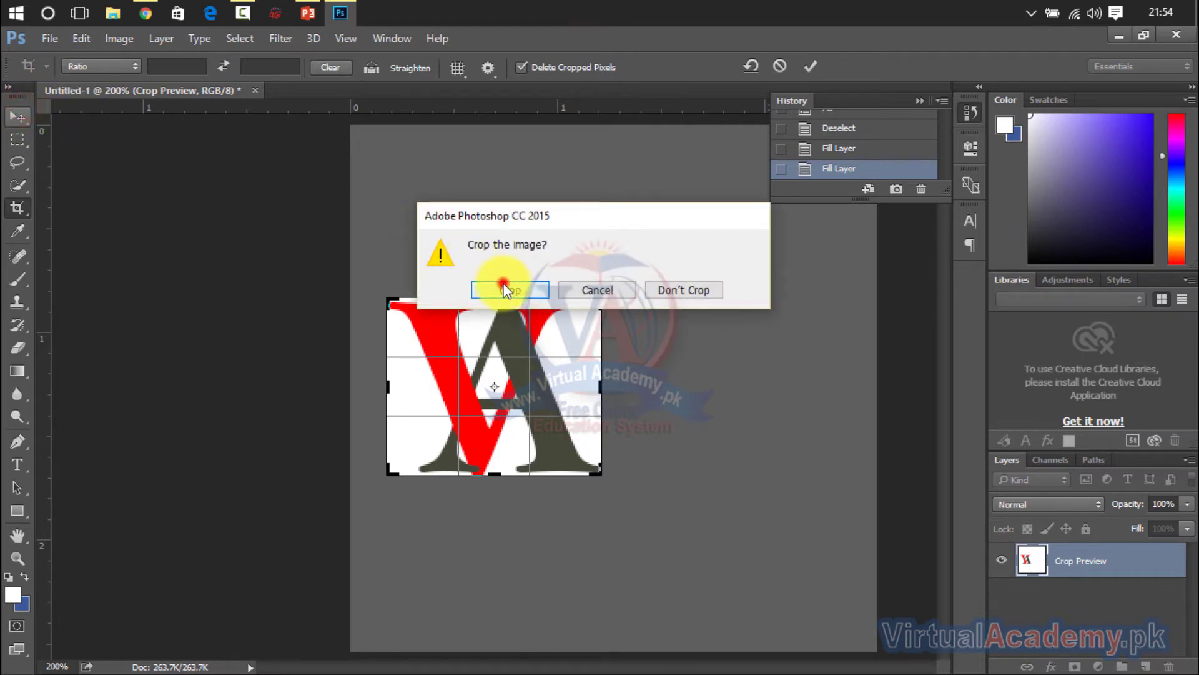
pyautogui.click(506, 290)
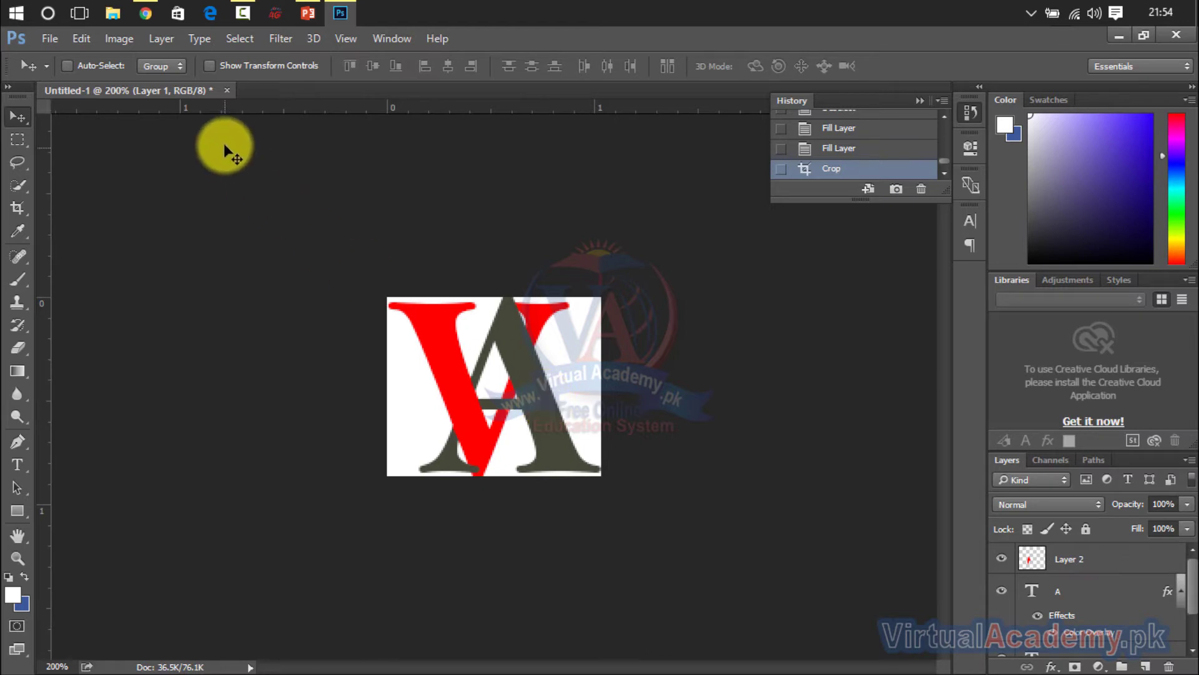
# Step: Resize the image to 32 pixels wide by 32 pixels high
pyautogui.click(119, 45)
pyautogui.click(150, 166)
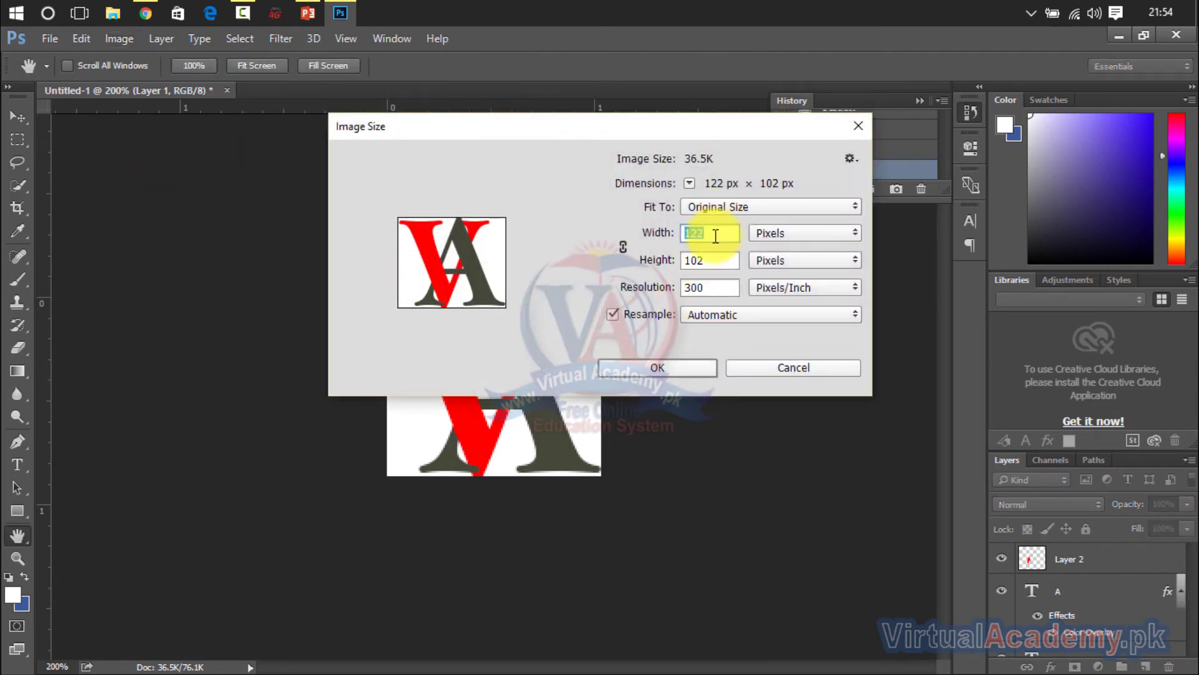
pyautogui.doubleClick(714, 235)
pyautogui.write('32')
pyautogui.doubleClick(717, 260)
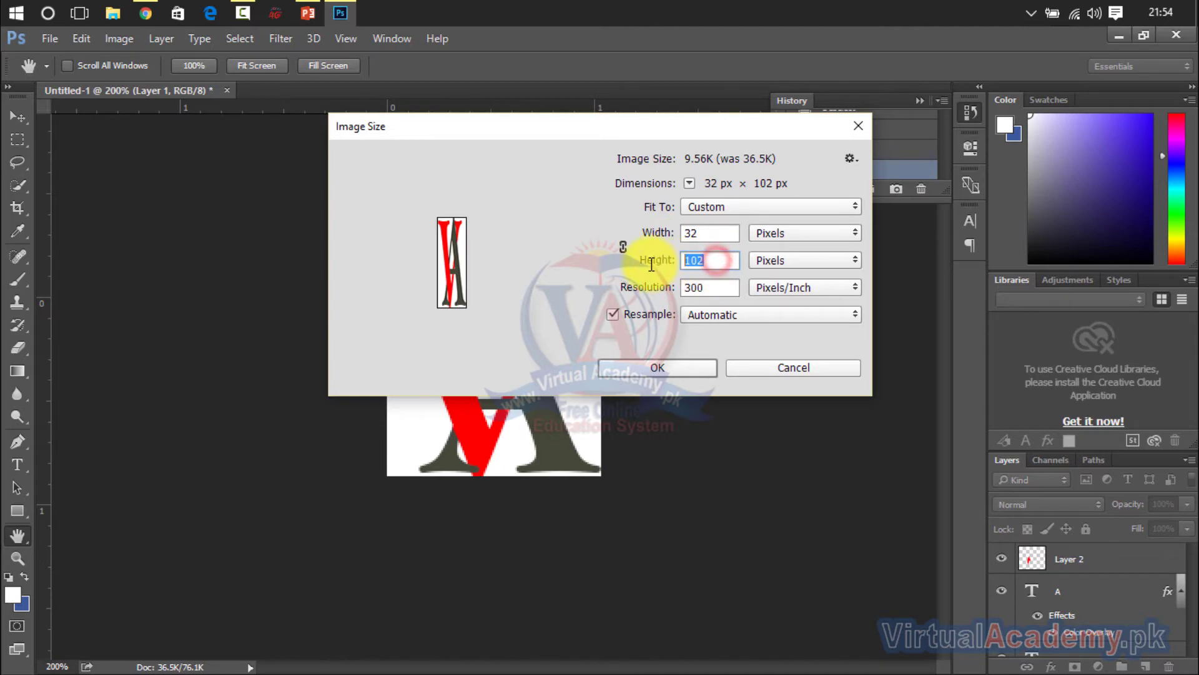
pyautogui.write('32')
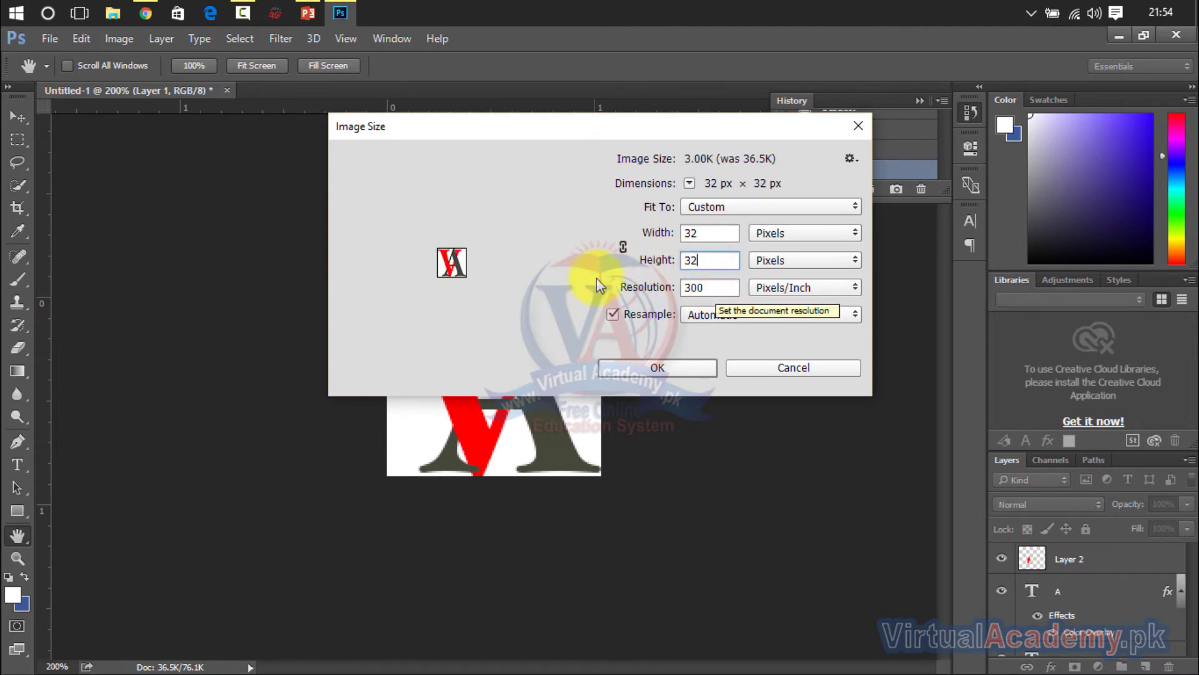
pyautogui.doubleClick(701, 287)
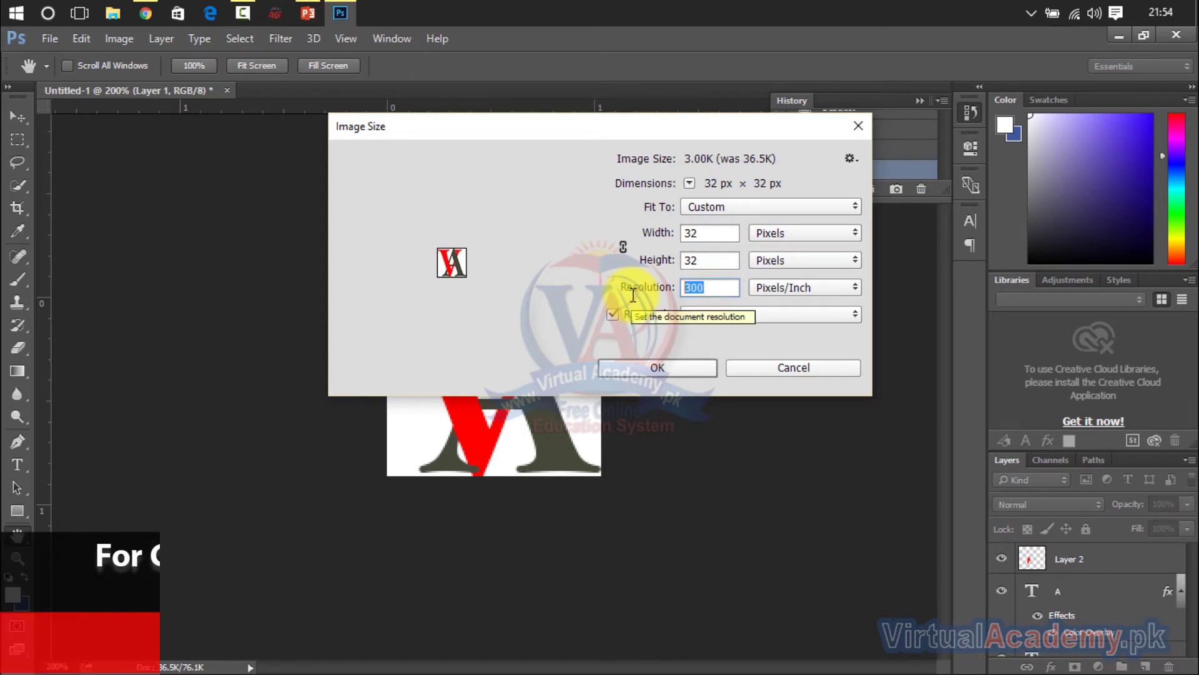
pyautogui.click(683, 372)
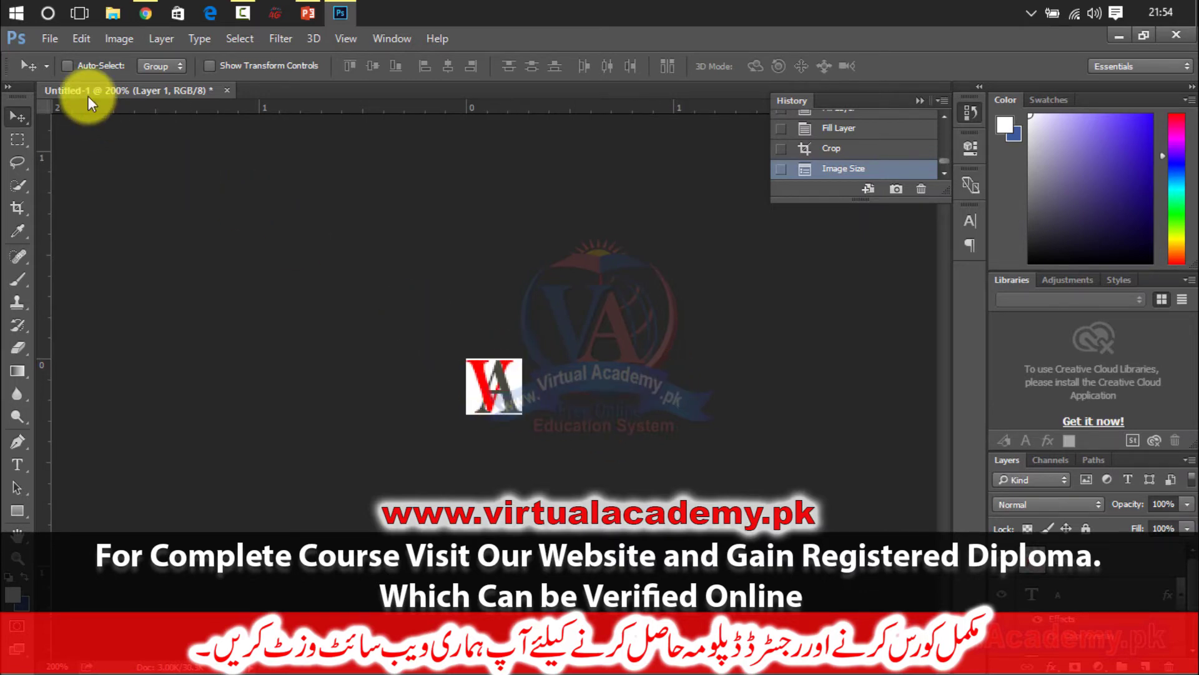
# Step: Export the image with Save for Web as a PNG-24 file named favicon on the Desktop
pyautogui.click(49, 38)
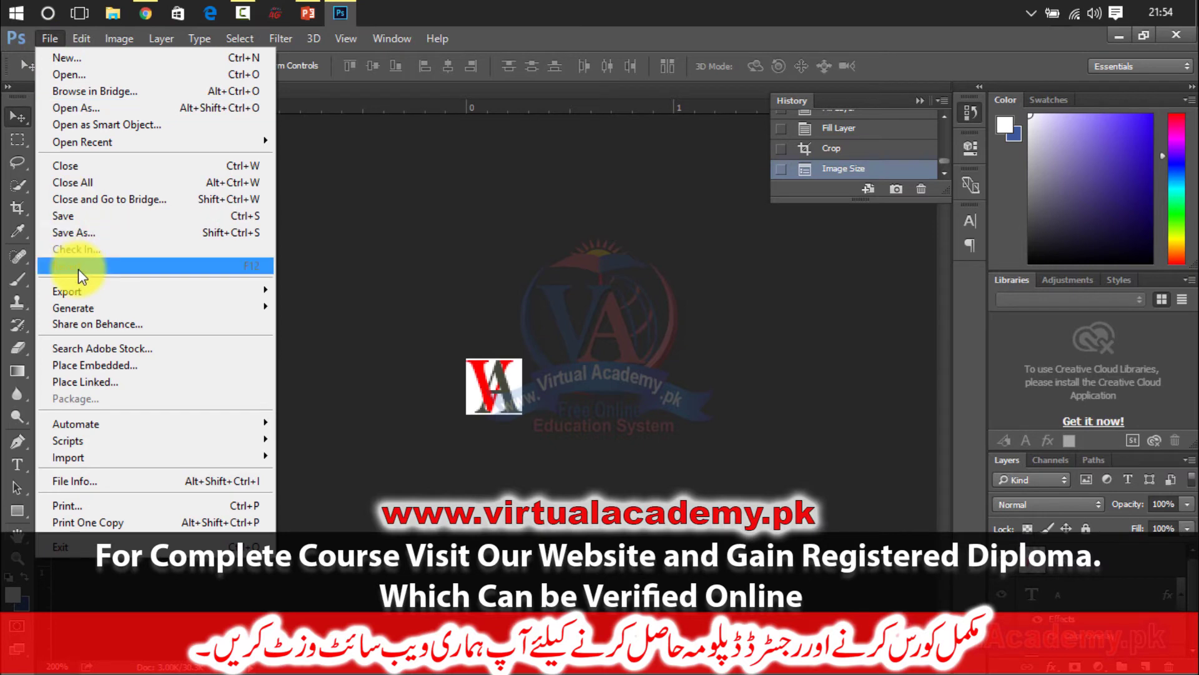
pyautogui.moveTo(85, 292)
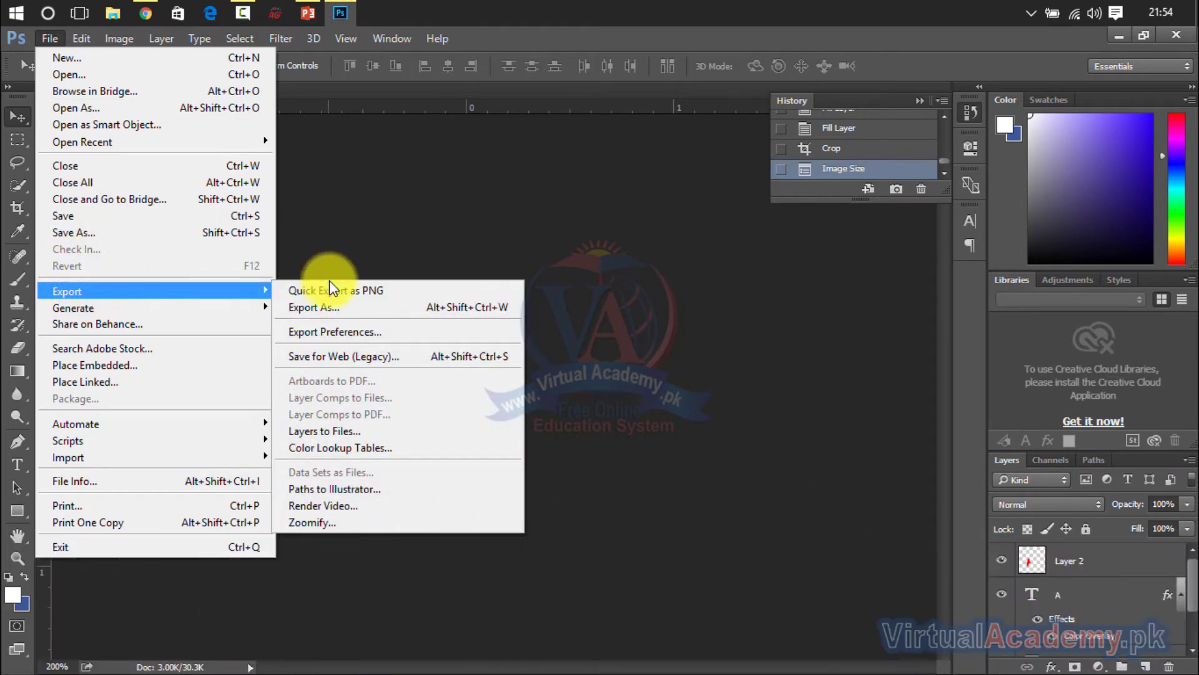
pyautogui.click(331, 362)
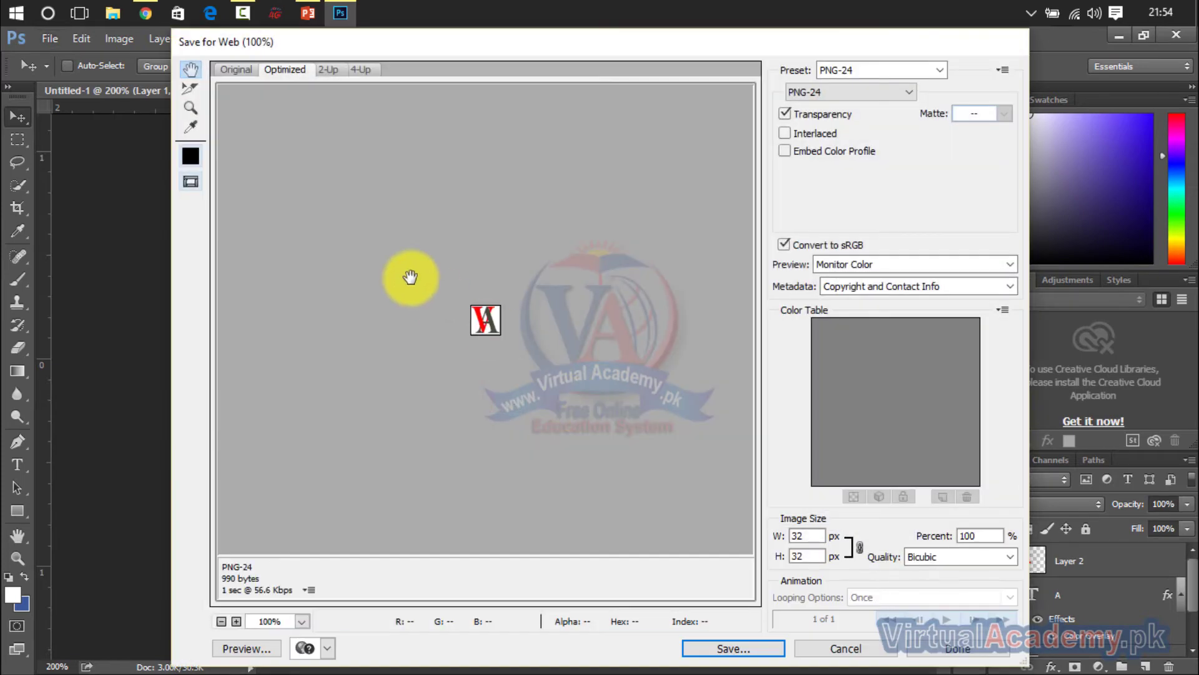
pyautogui.click(709, 649)
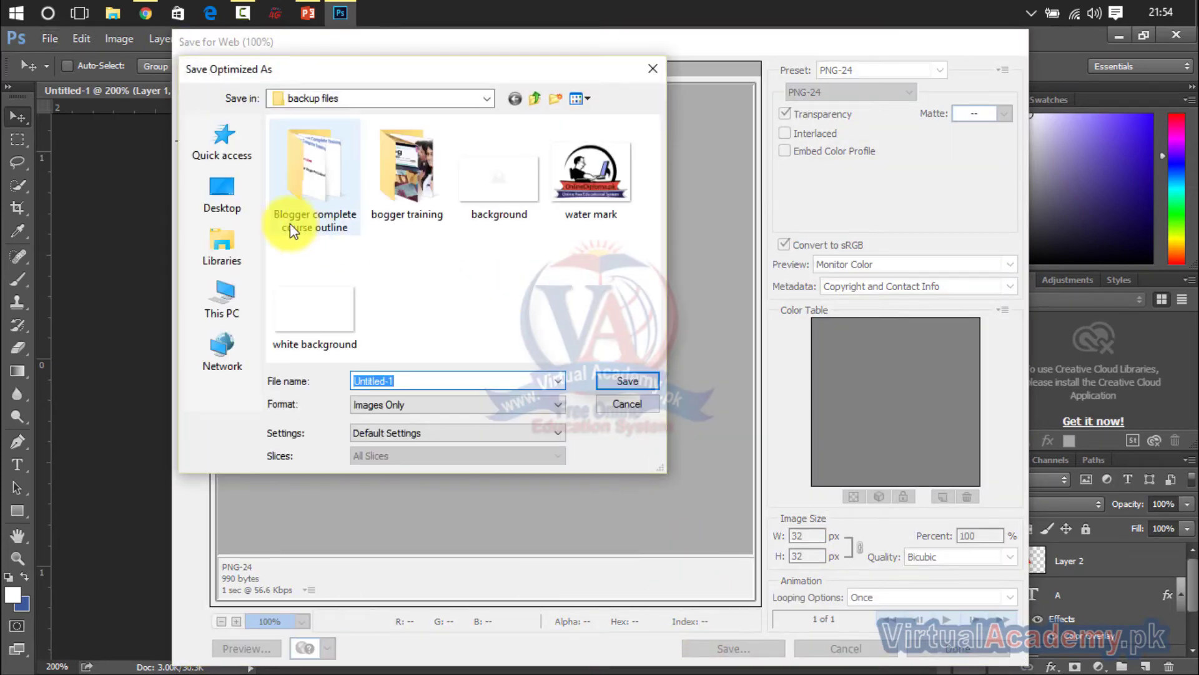
pyautogui.click(229, 213)
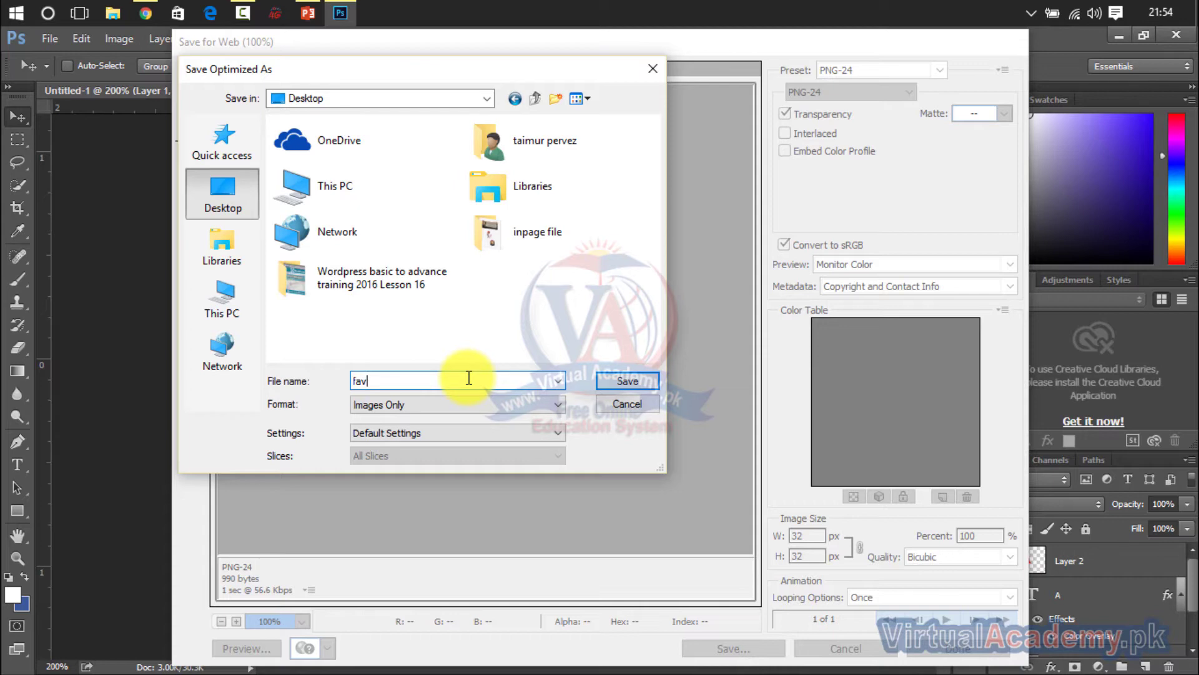
pyautogui.click(610, 396)
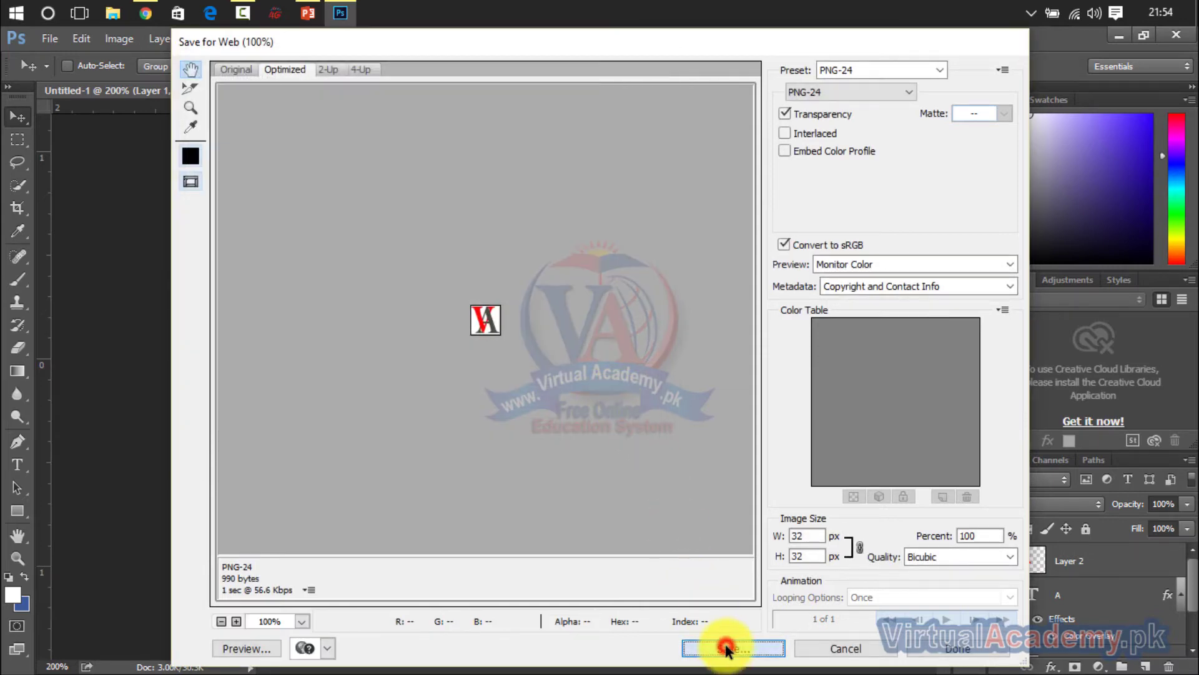
pyautogui.click(727, 650)
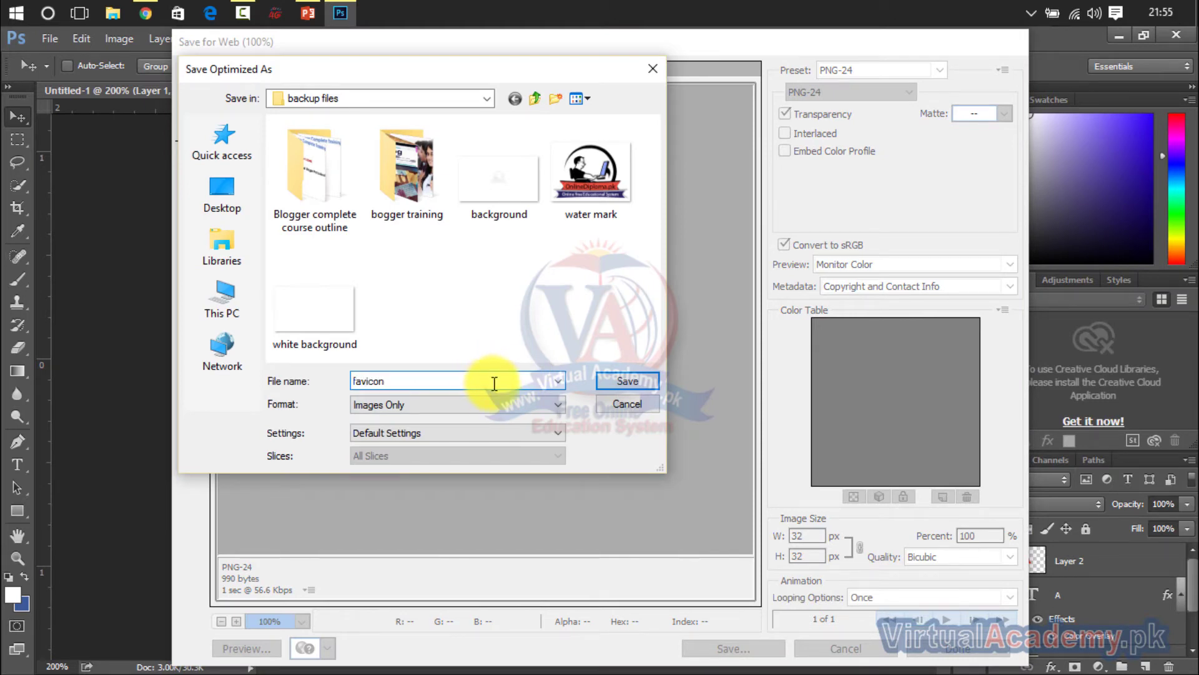
pyautogui.click(238, 187)
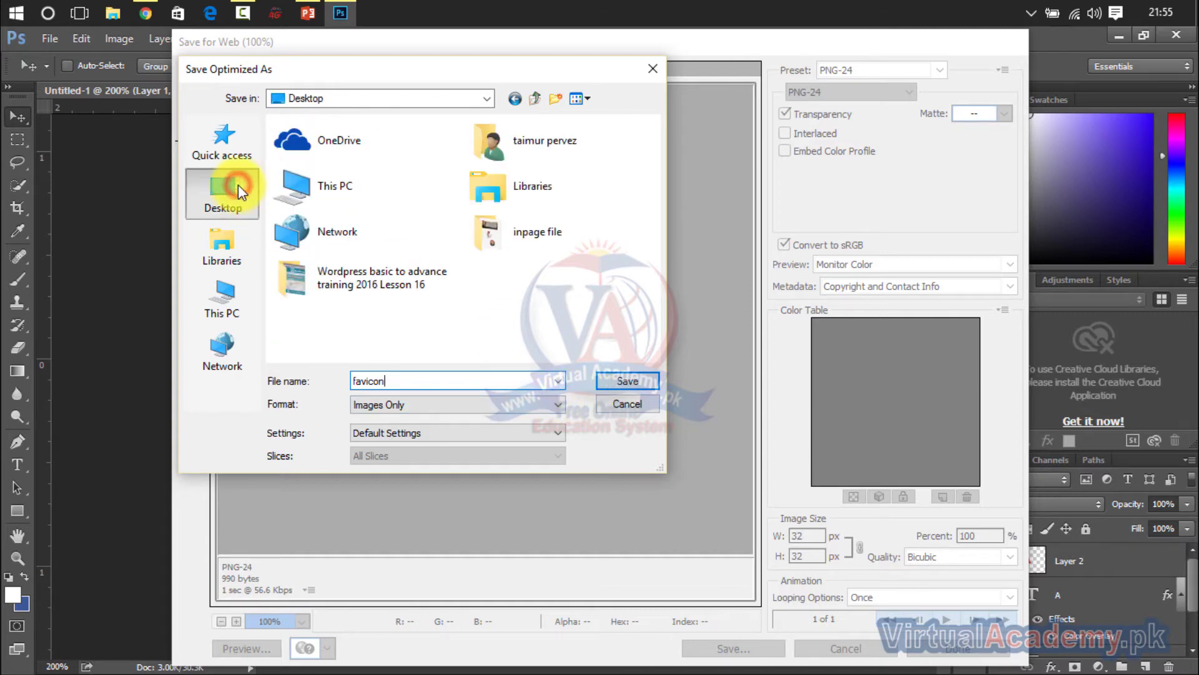
pyautogui.click(631, 385)
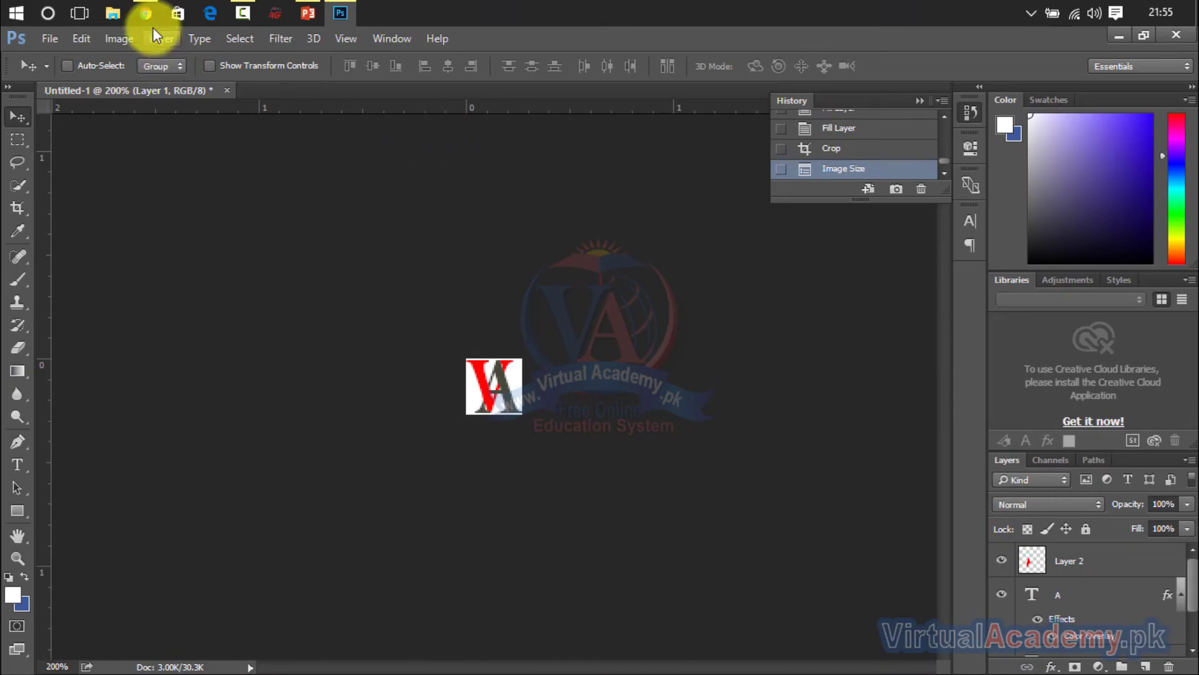
# Step: Switch to Chrome and bring up the Favicon setting in the BizPress General options of the WordPress admin
pyautogui.click(147, 13)
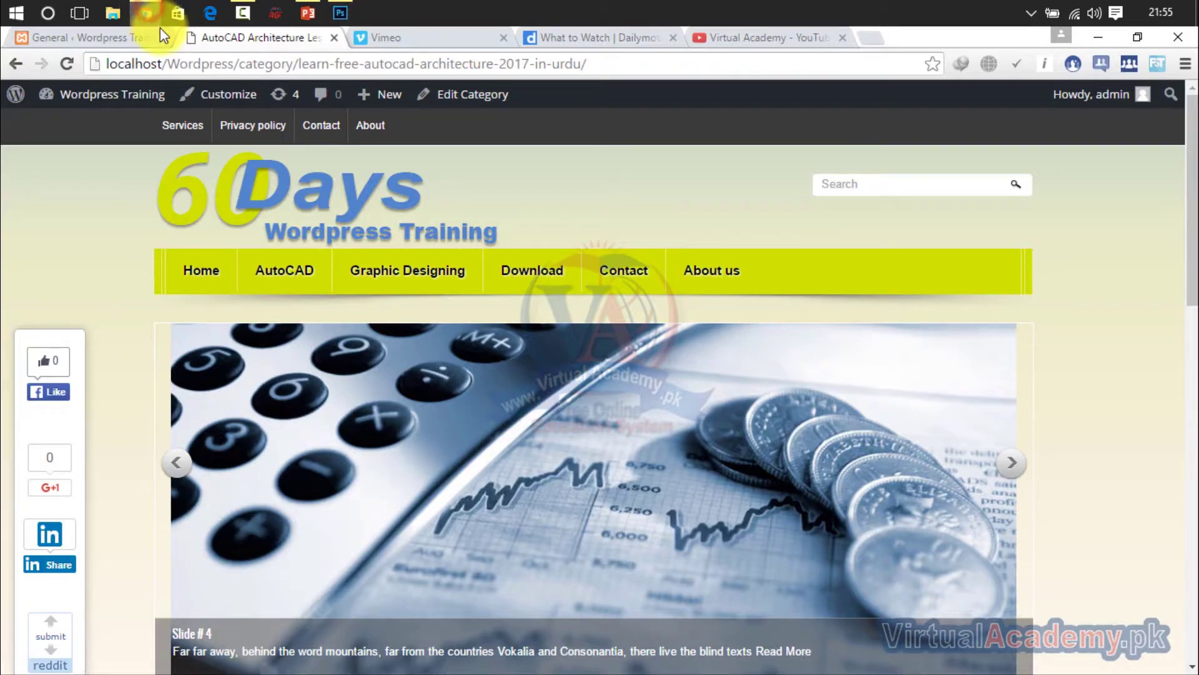
pyautogui.click(129, 37)
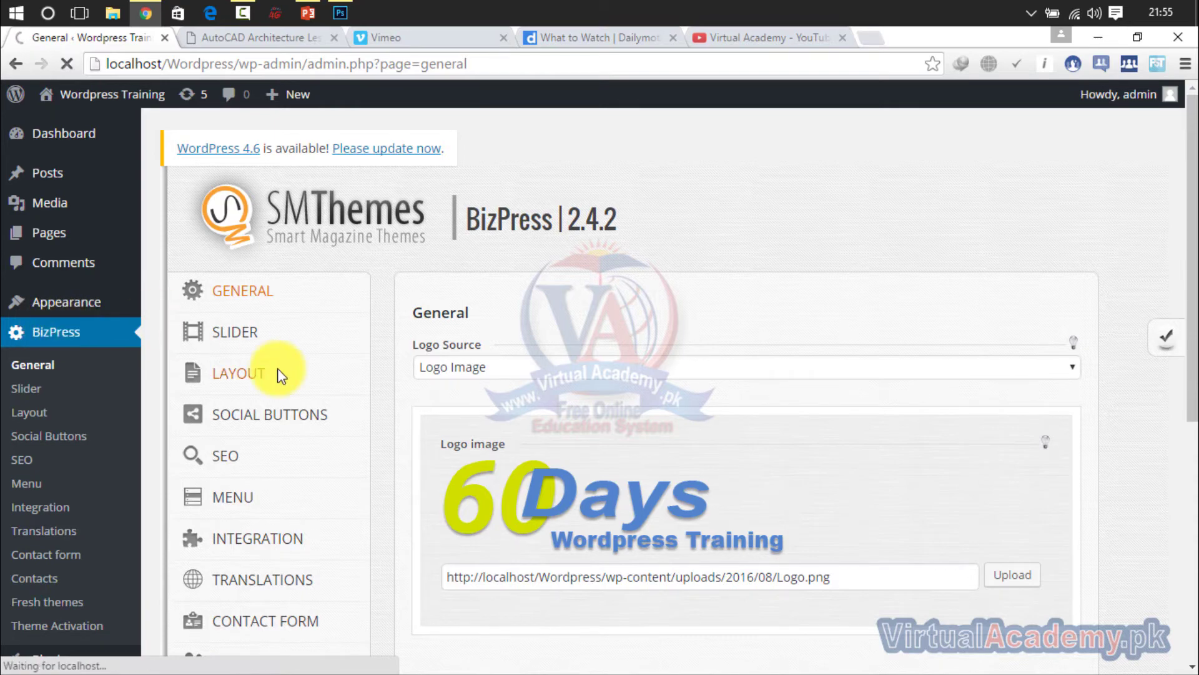
pyautogui.moveTo(1192, 196); pyautogui.dragTo(1192, 500)
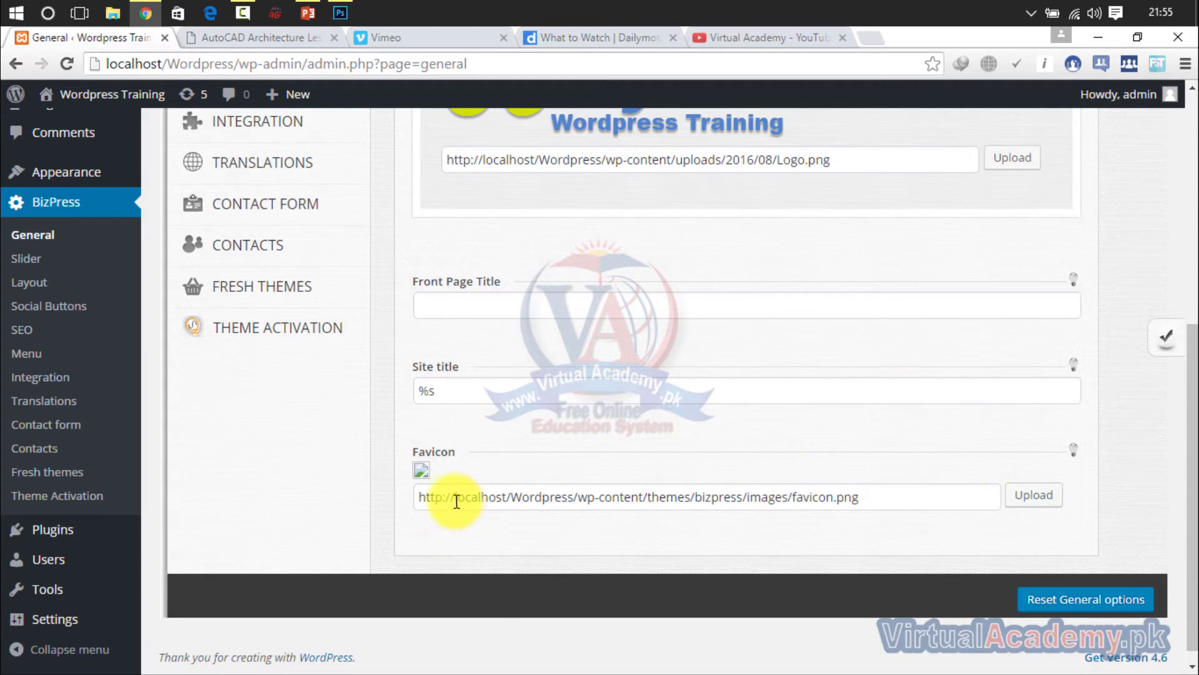
pyautogui.moveTo(455, 500); pyautogui.dragTo(872, 498)
pyautogui.click(735, 499)
pyautogui.write('/')
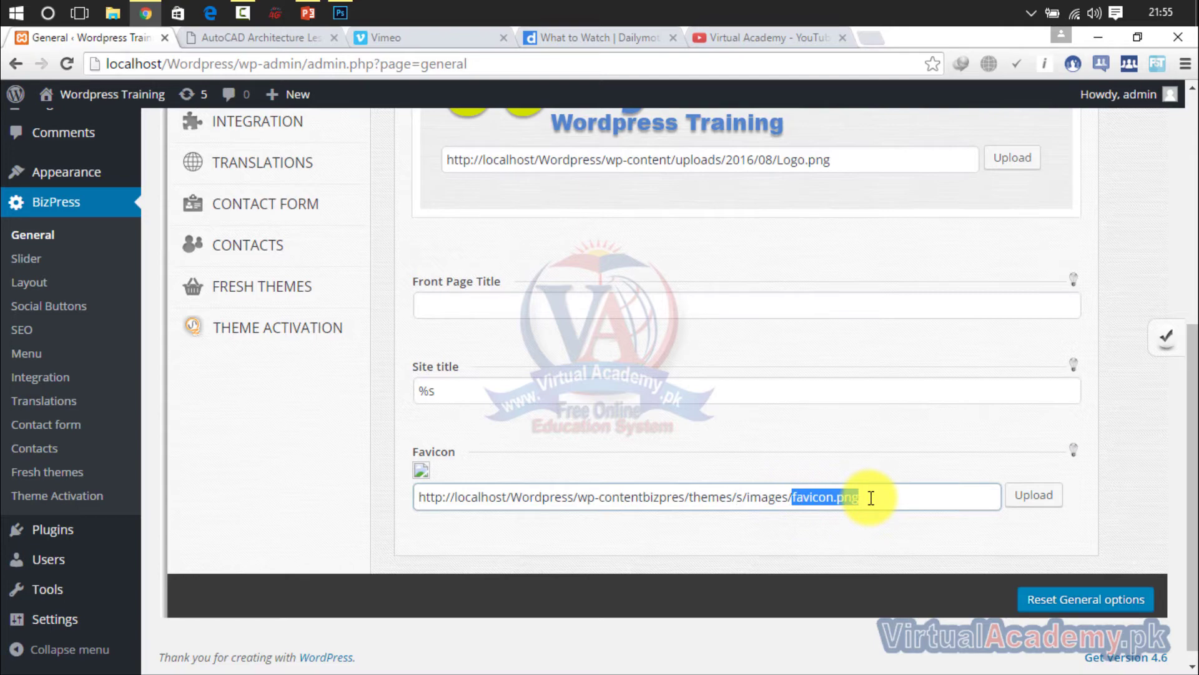
# Step: Upload the favicon file from the Desktop as the theme's Favicon and save the General options
pyautogui.click(1047, 480)
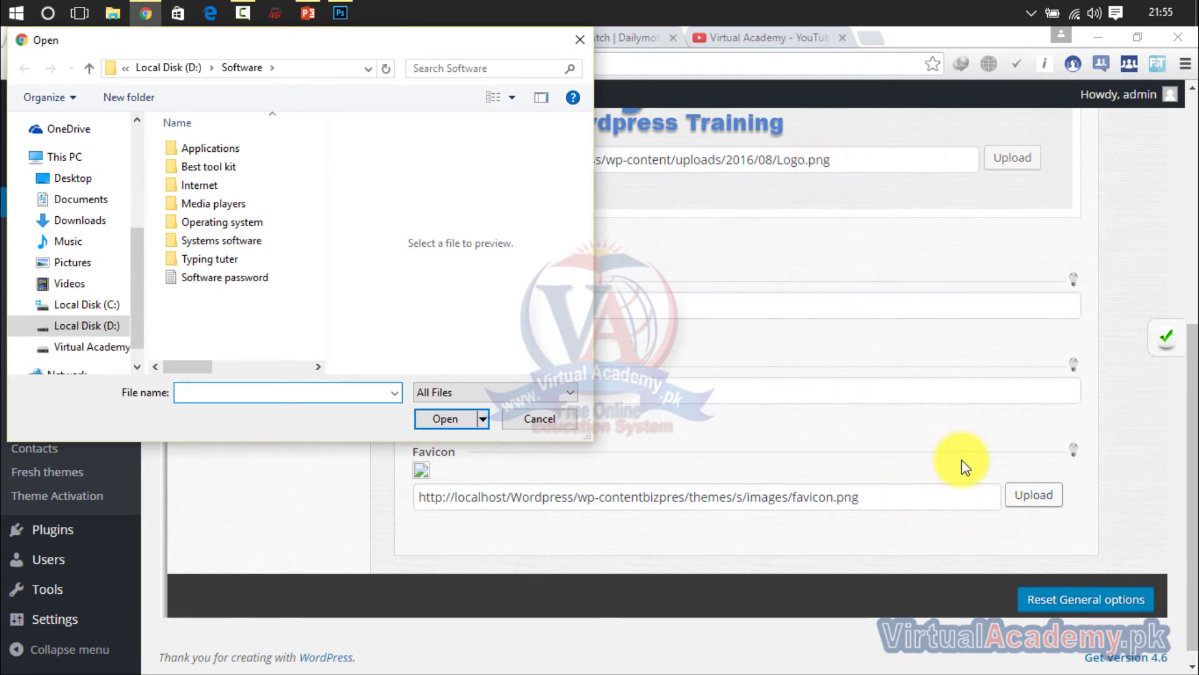
pyautogui.click(78, 180)
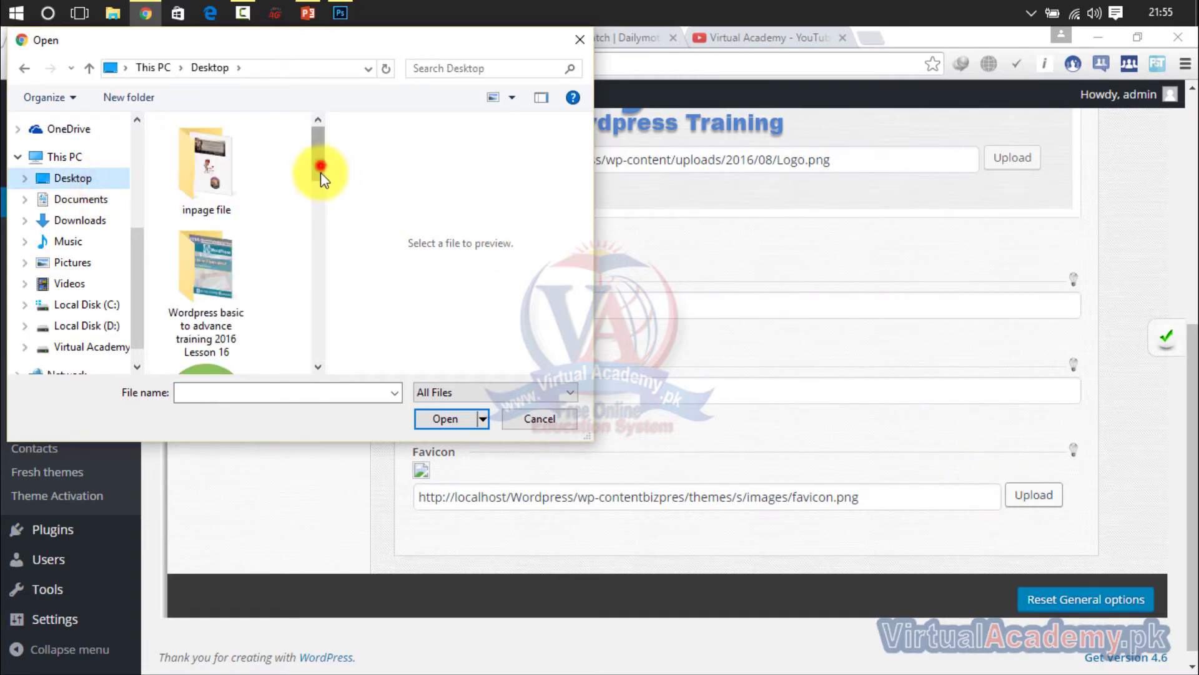
pyautogui.moveTo(321, 167); pyautogui.dragTo(332, 252)
pyautogui.click(220, 268)
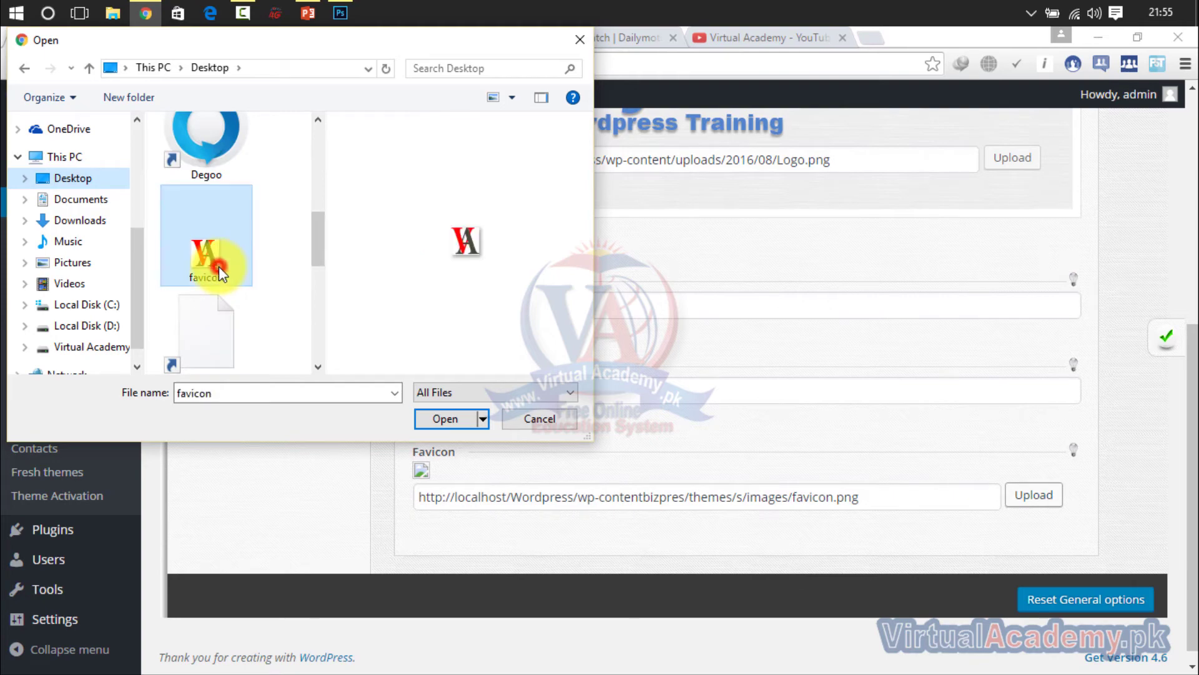
pyautogui.click(449, 422)
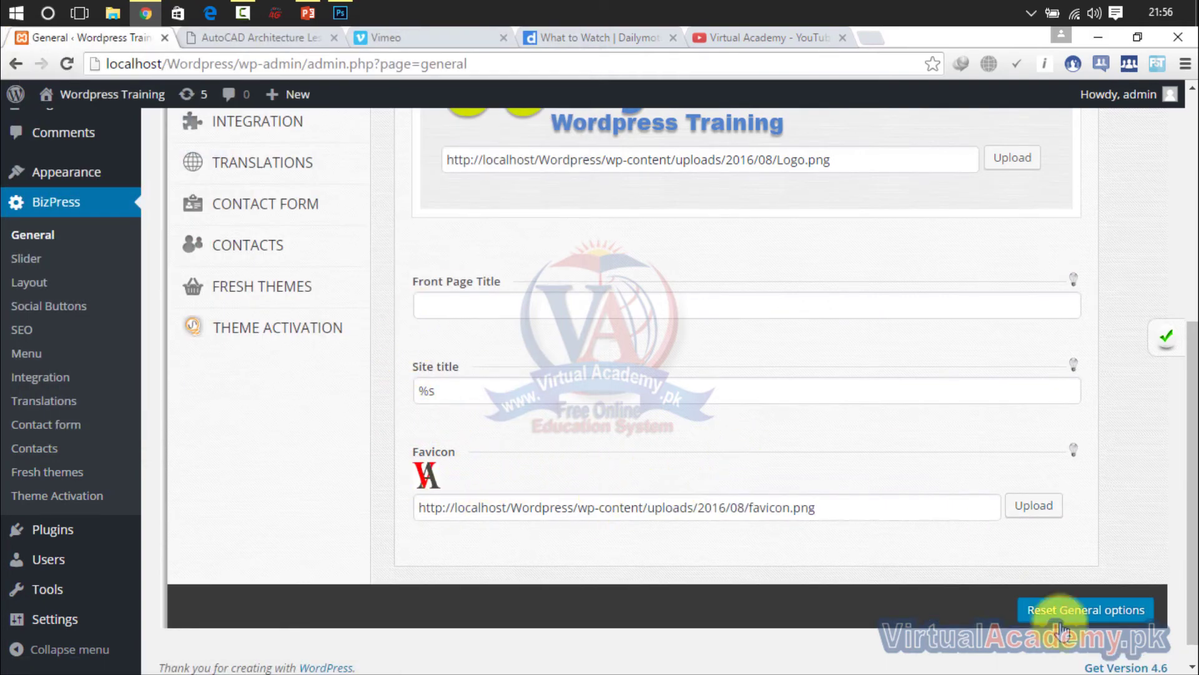
pyautogui.click(1169, 340)
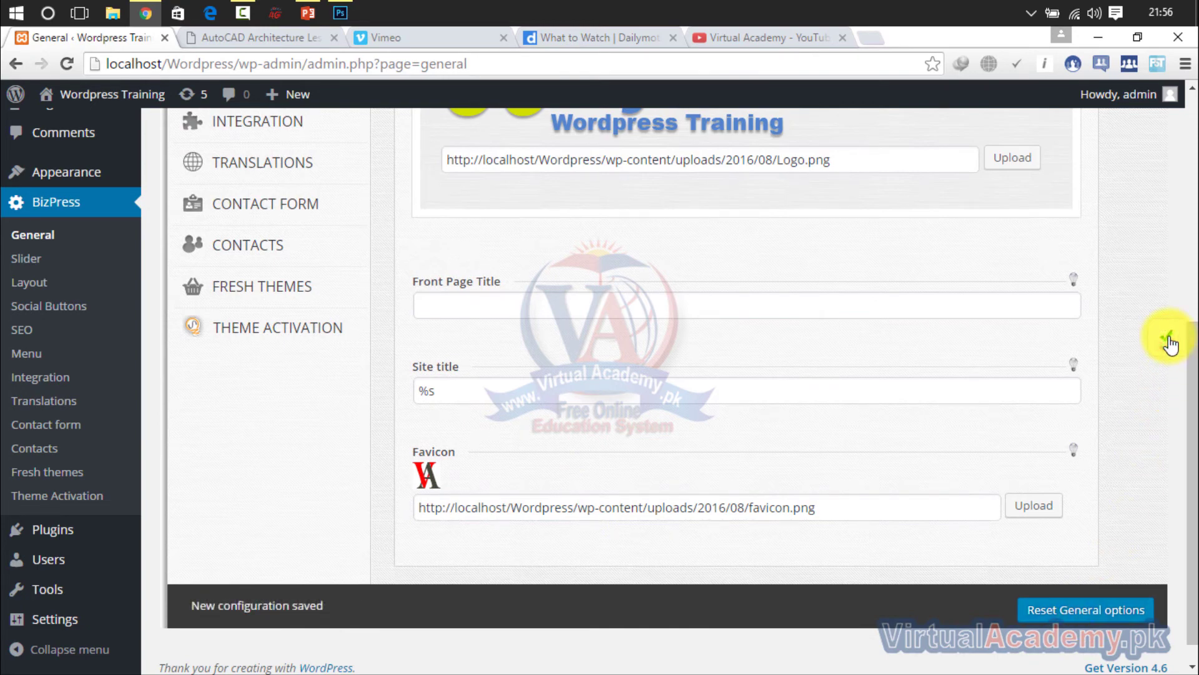
# Step: Reload the open AutoCAD Architecture category page of the site to check its browser tab icon
pyautogui.click(256, 40)
pyautogui.click(67, 64)
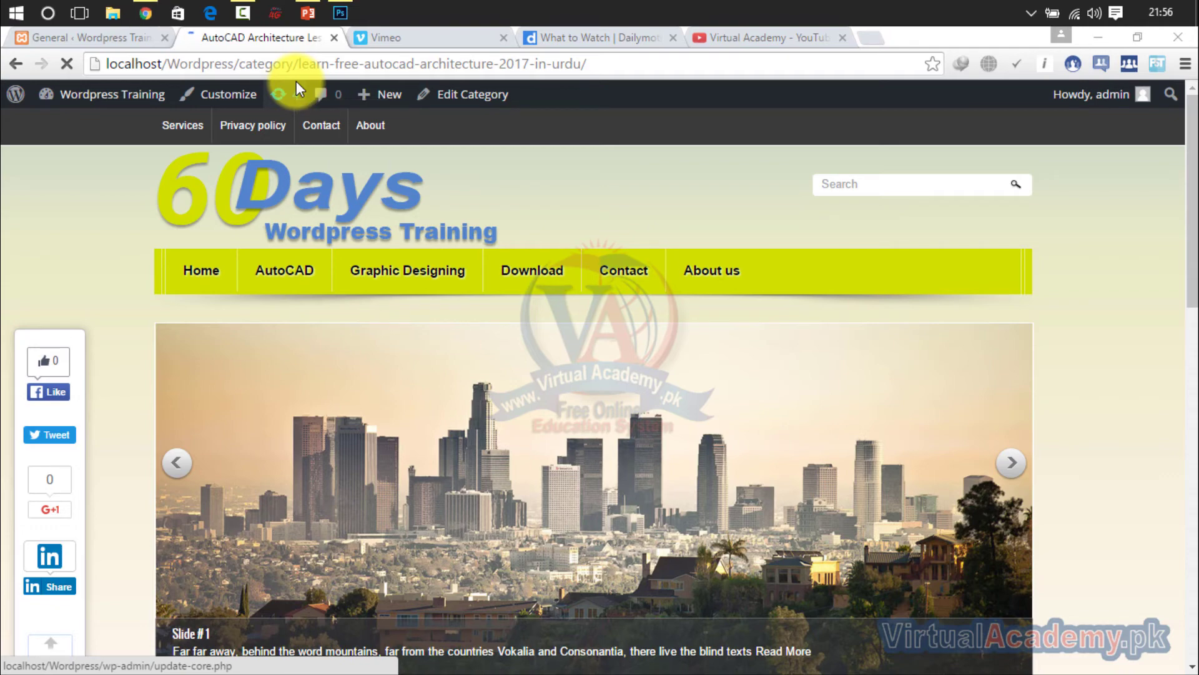
pyautogui.press('super')
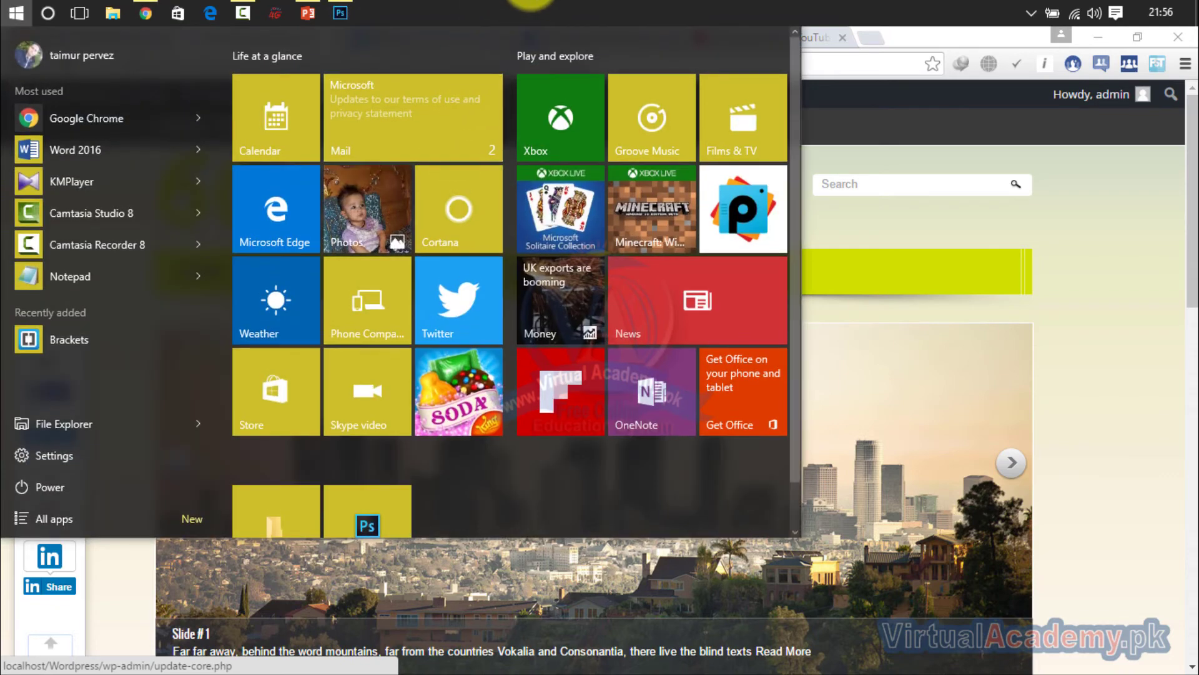
pyautogui.press('super')
pyautogui.write('c')
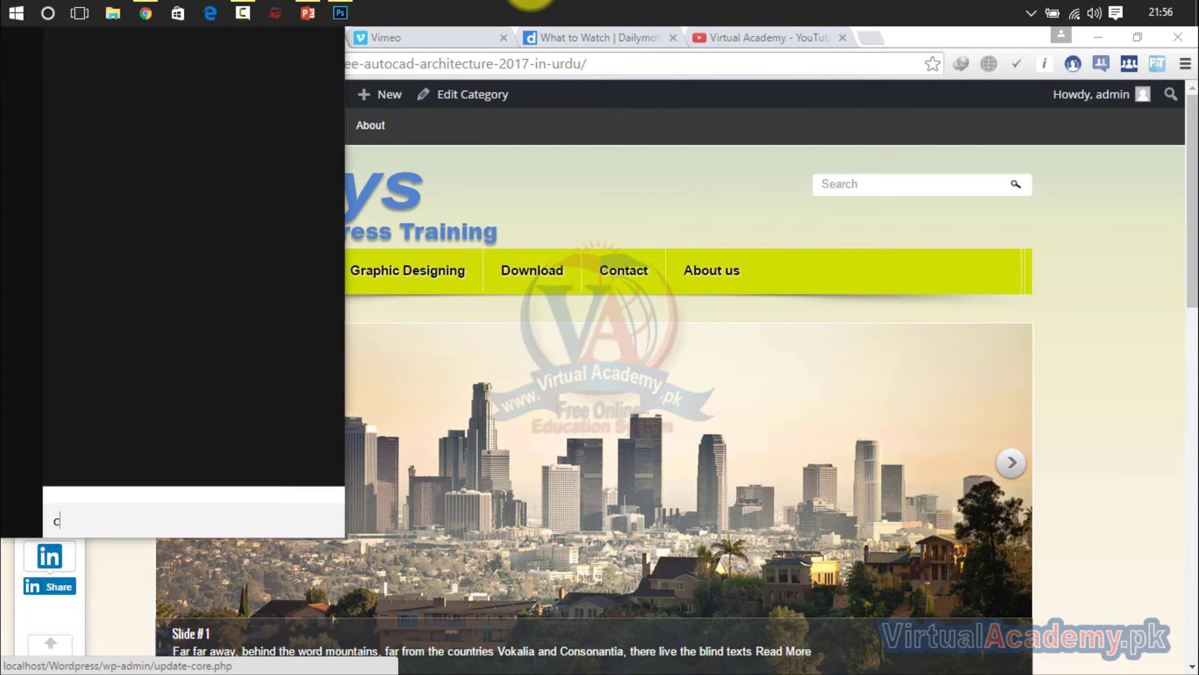
pyautogui.click(528, 22)
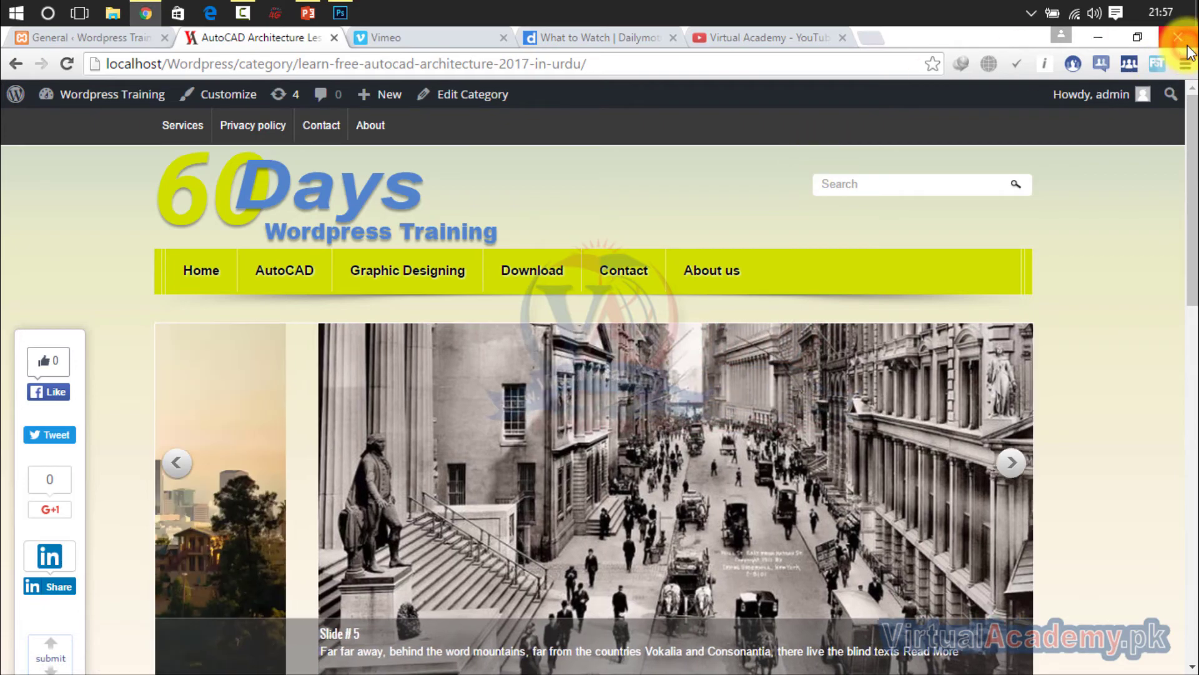
# Step: Close the browser, quit Photoshop without saving Untitled-1, and minimize the PowerPoint window
pyautogui.click(1187, 49)
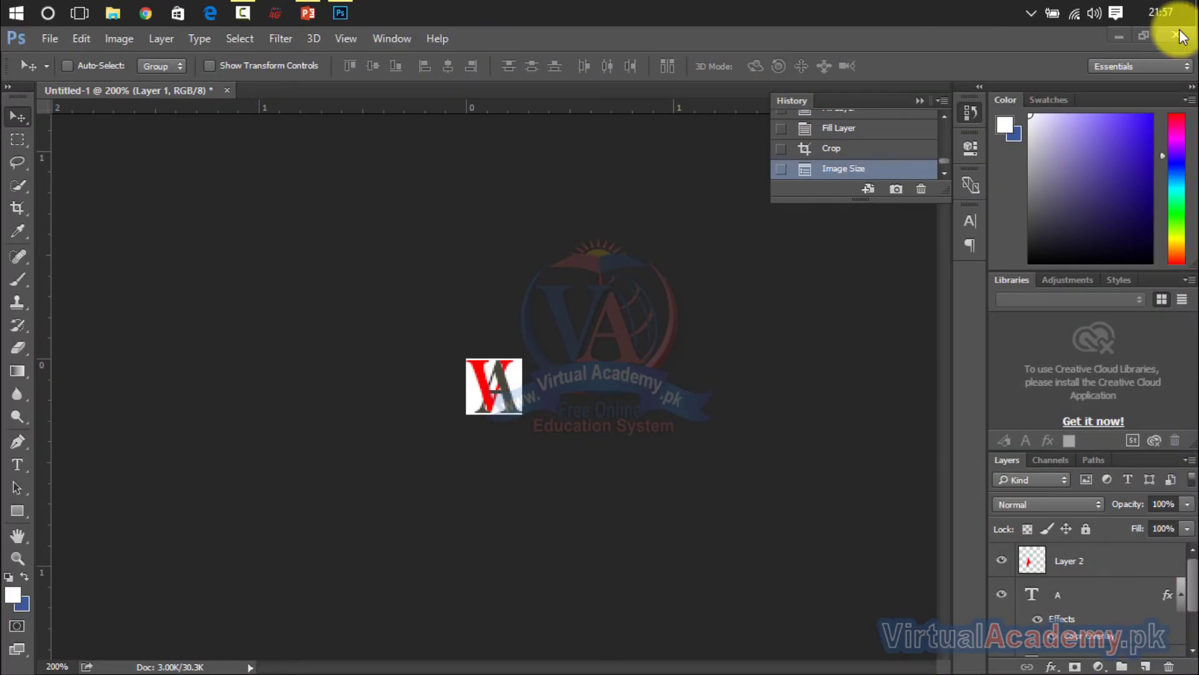
pyautogui.click(1180, 35)
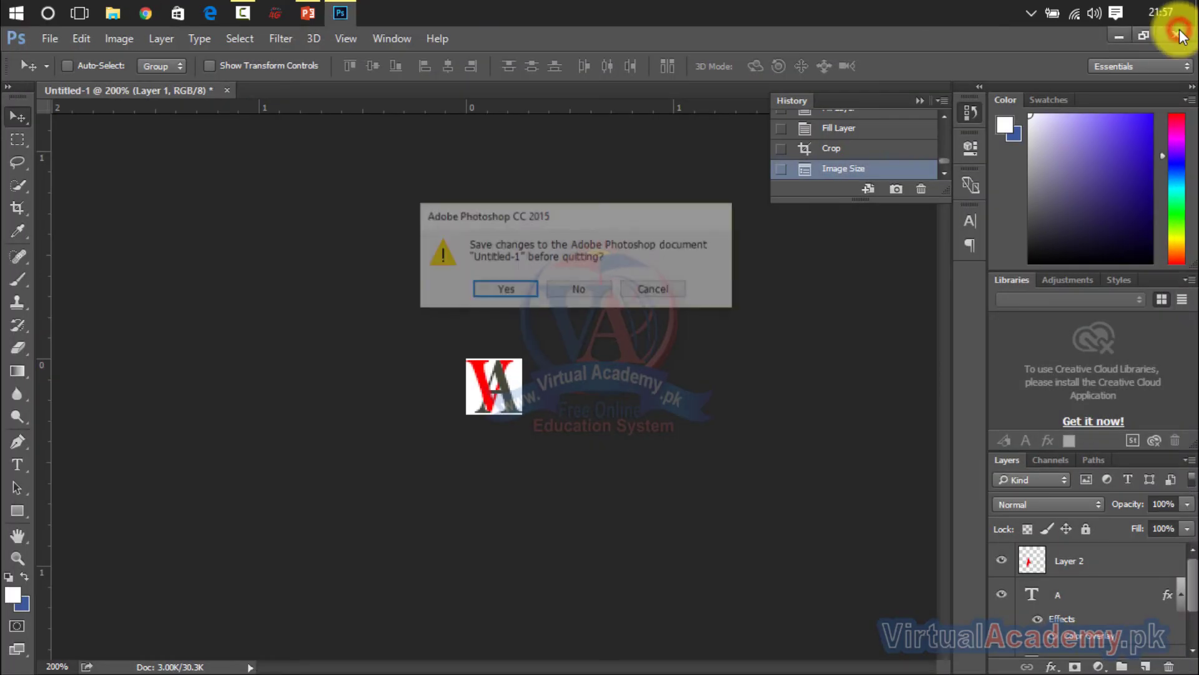
pyautogui.click(579, 289)
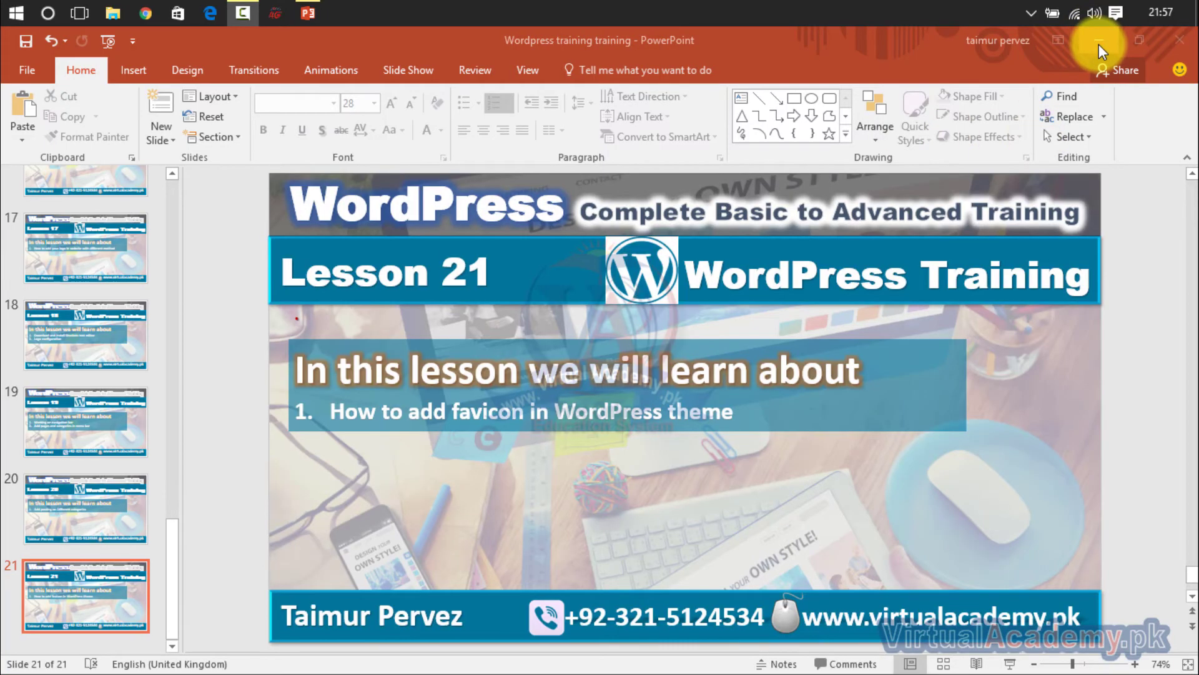
pyautogui.click(1104, 39)
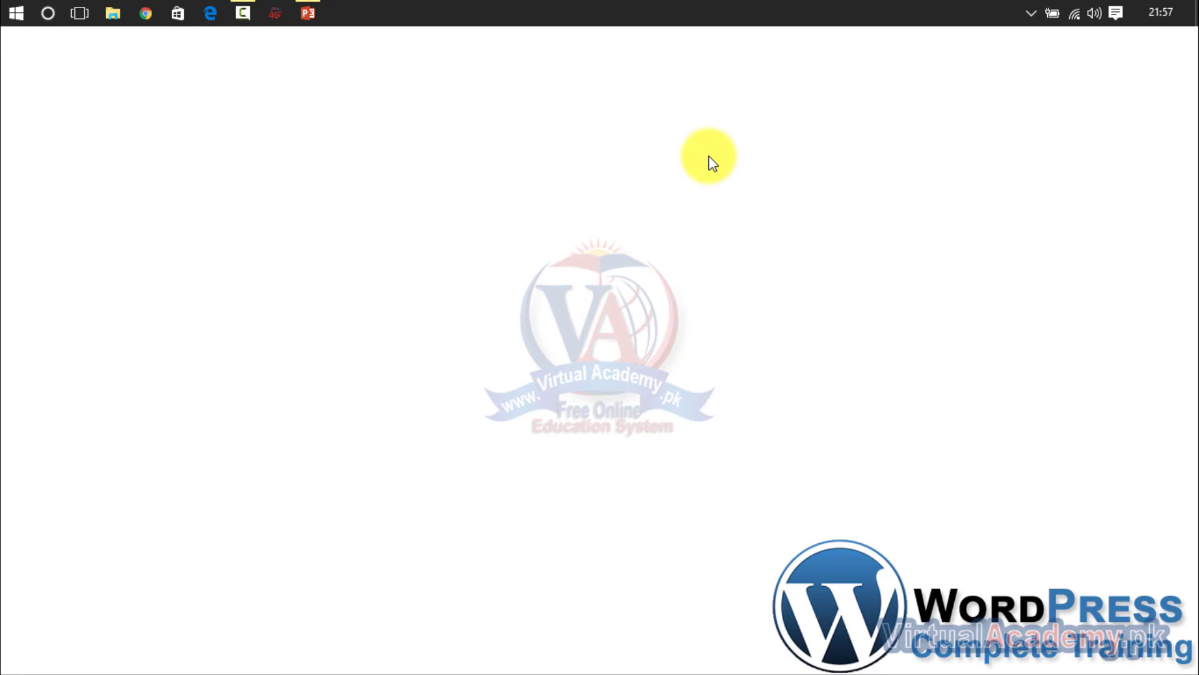
# Step: Switch to a new Chrome window, search Google for filehippo and open the FileHippo.com site
pyautogui.click(147, 13)
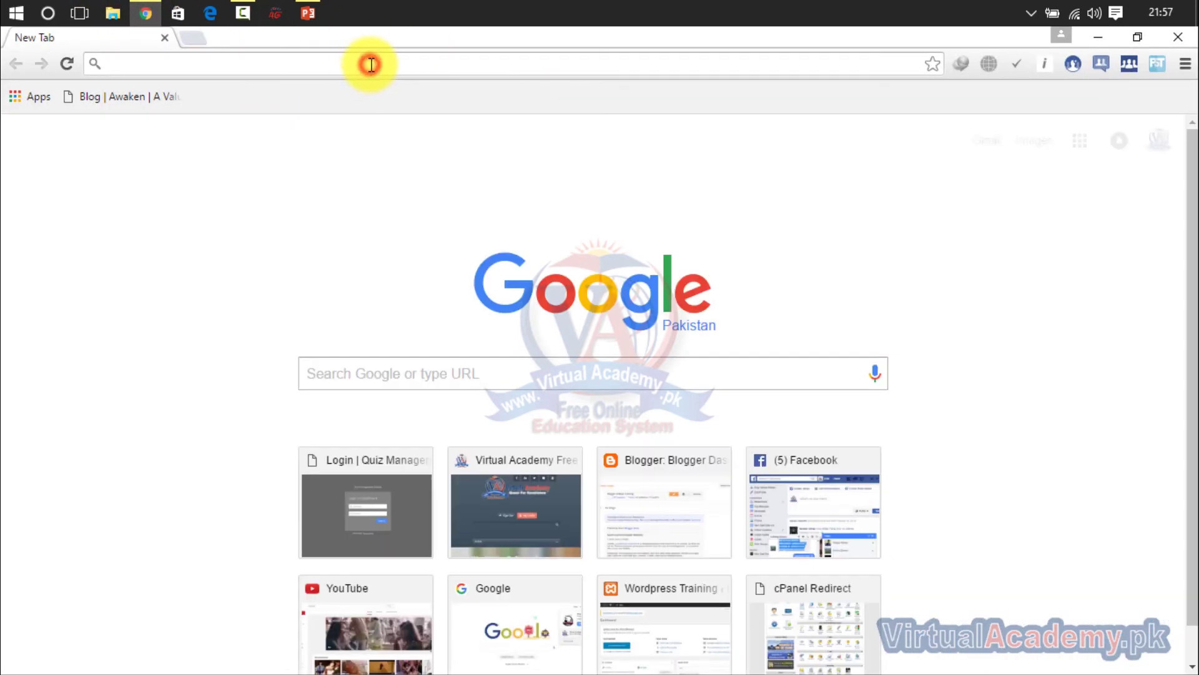
pyautogui.click(371, 65)
pyautogui.write('filehippo')
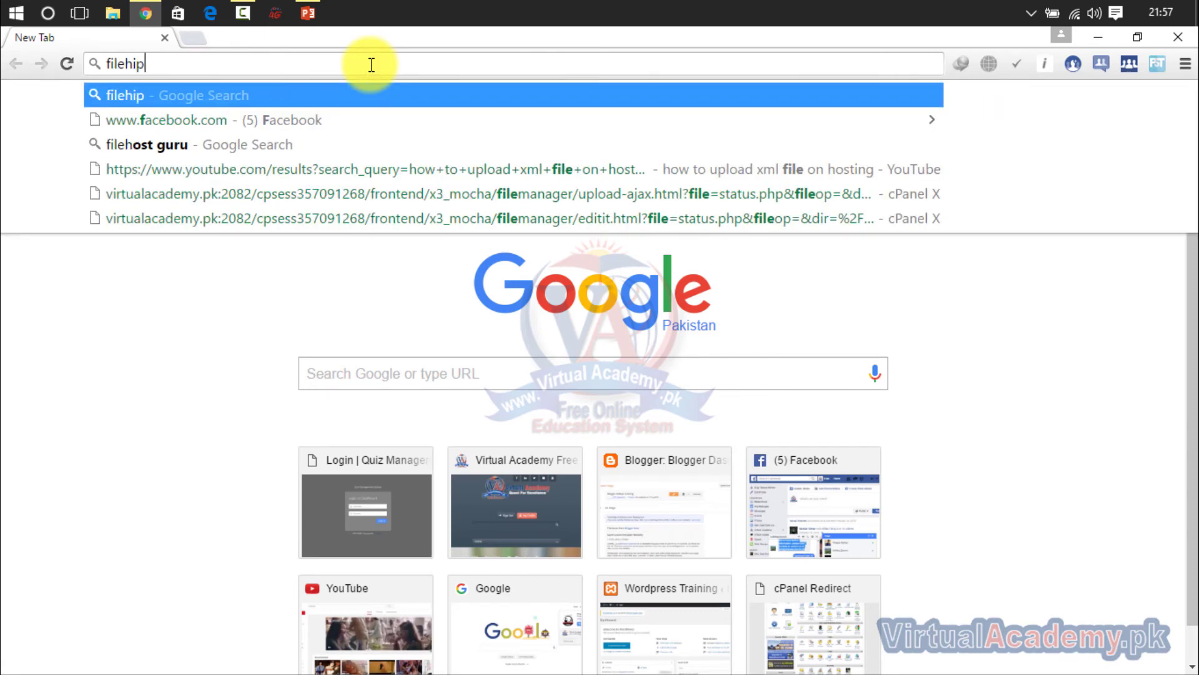
pyautogui.press('BackSpace')
pyautogui.press('BackSpace')
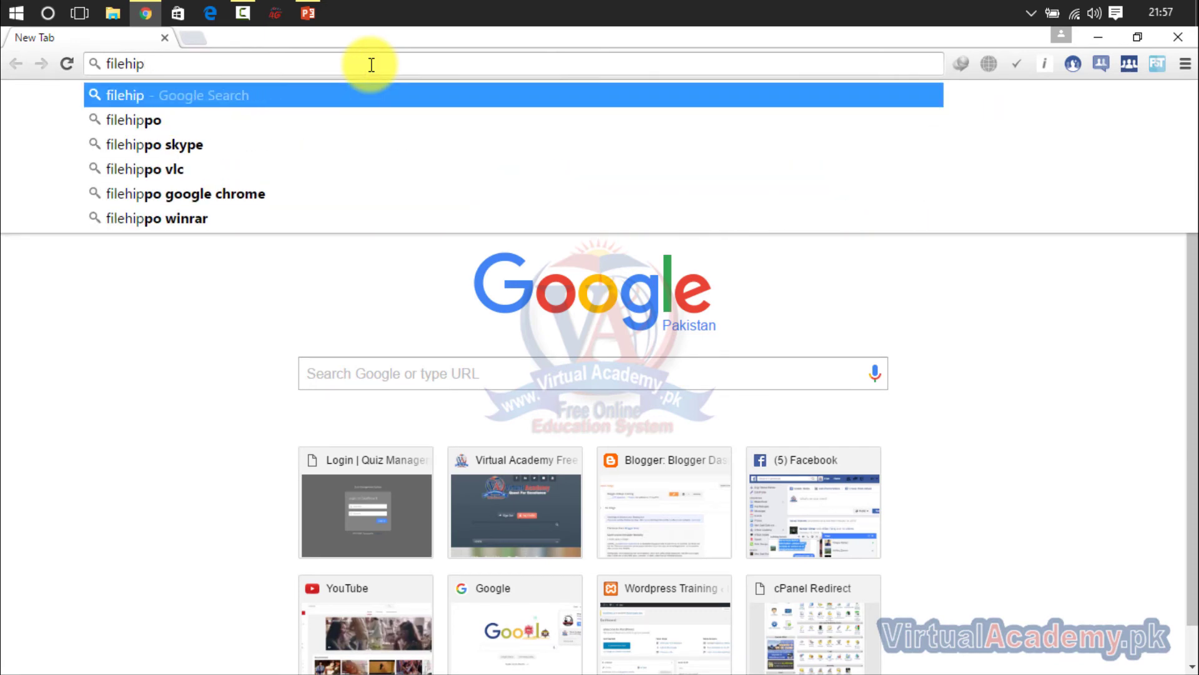
pyautogui.write('po')
pyautogui.press('Return')
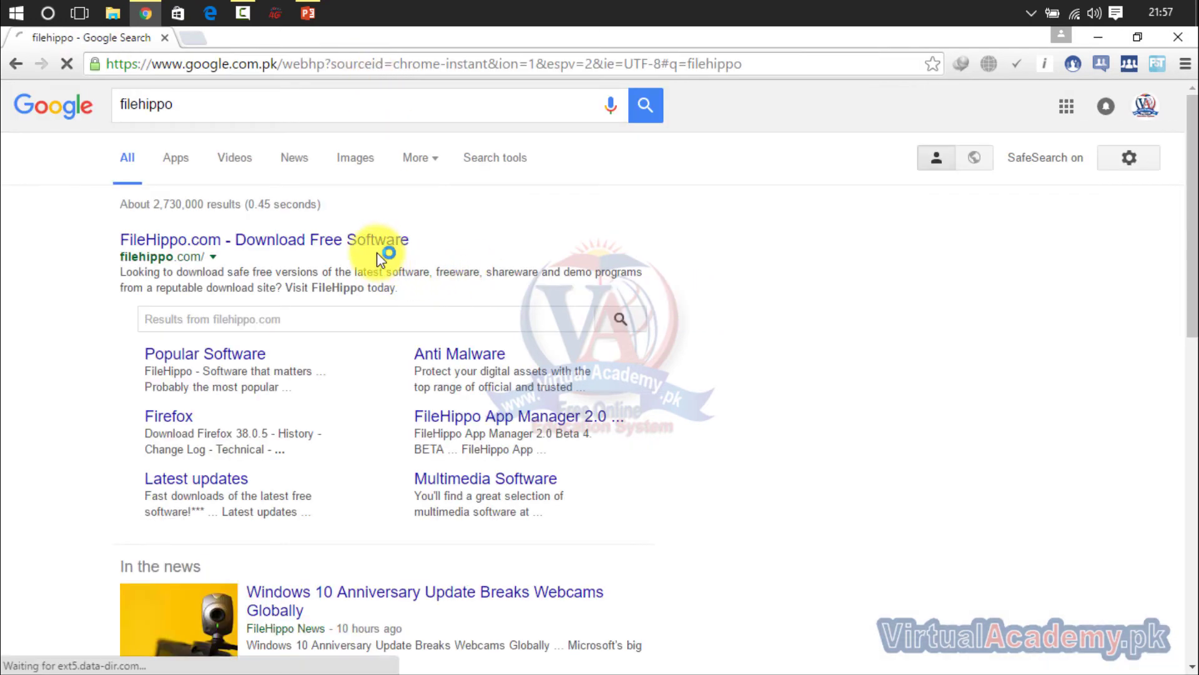
pyautogui.click(376, 252)
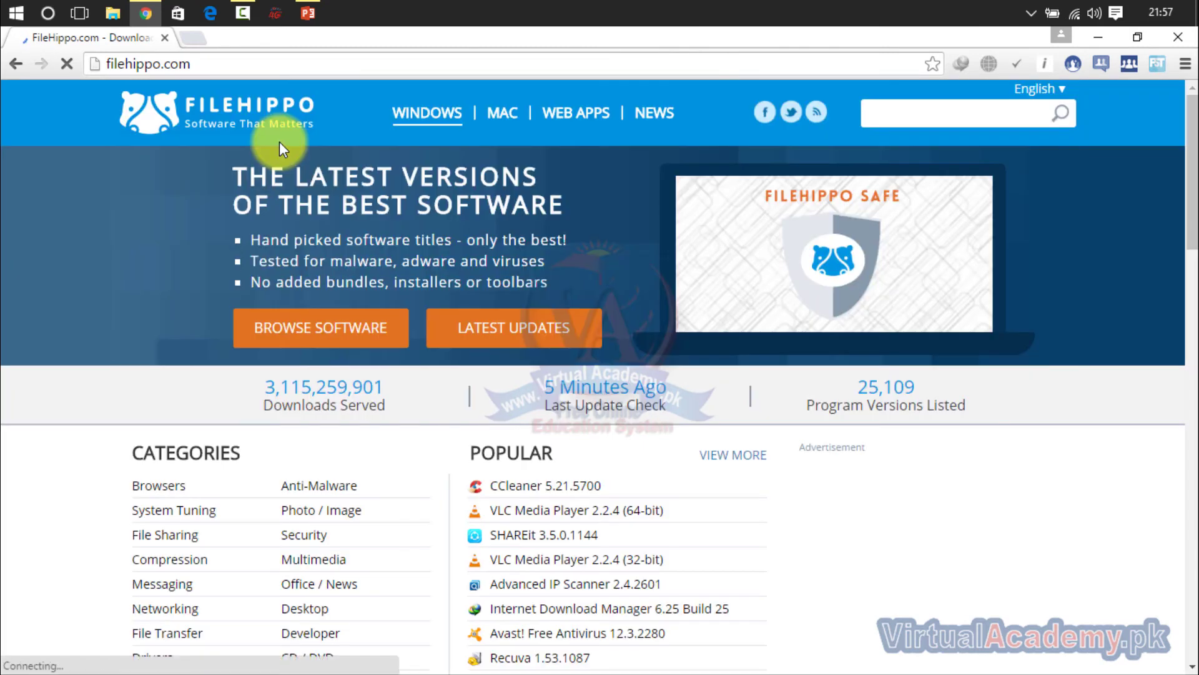
# Step: Open the CCleaner 5.21.5700 download page on FileHippo
pyautogui.click(885, 118)
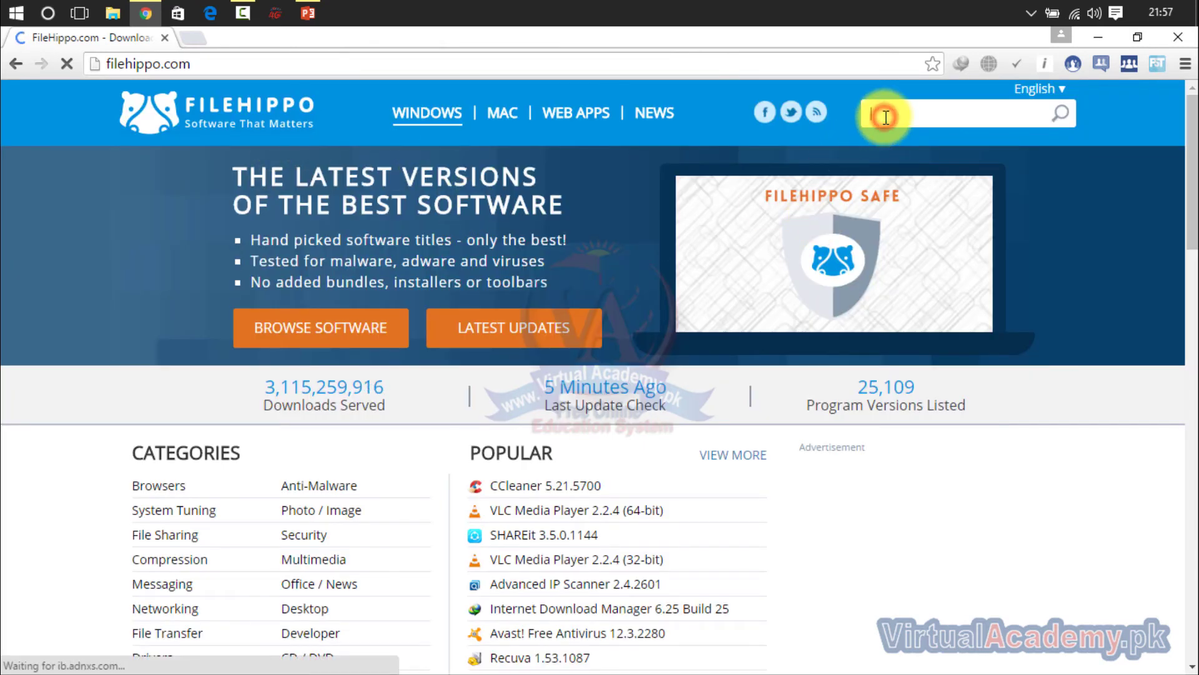
pyautogui.write('c')
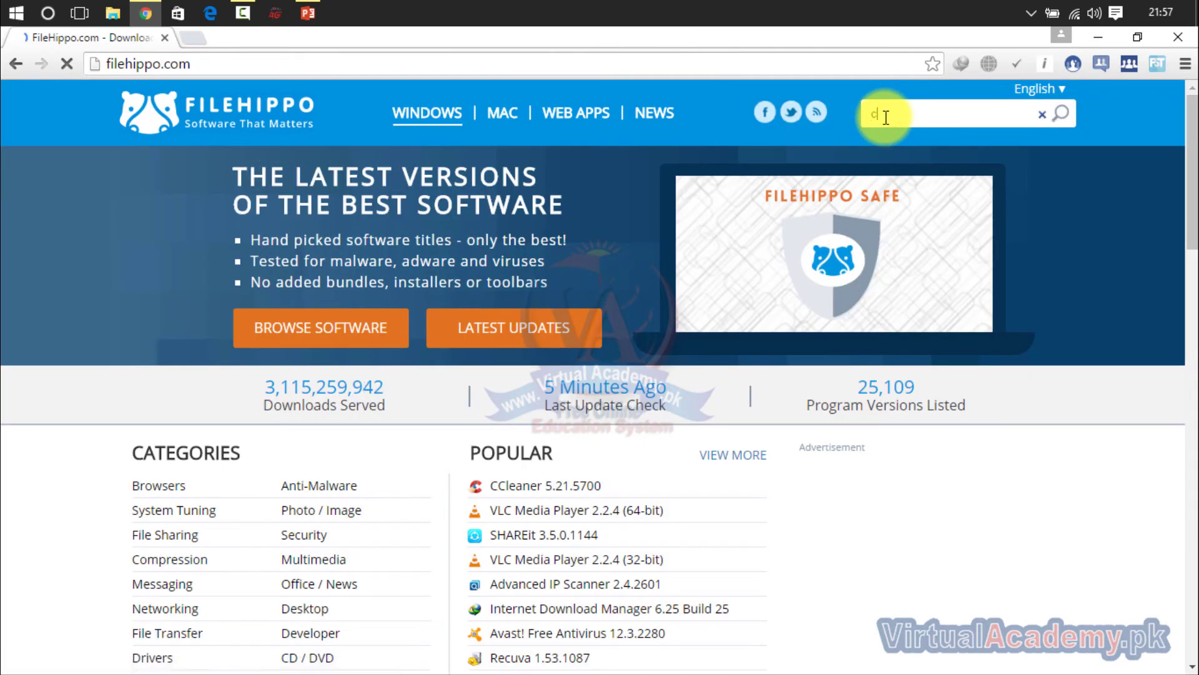
pyautogui.click(566, 487)
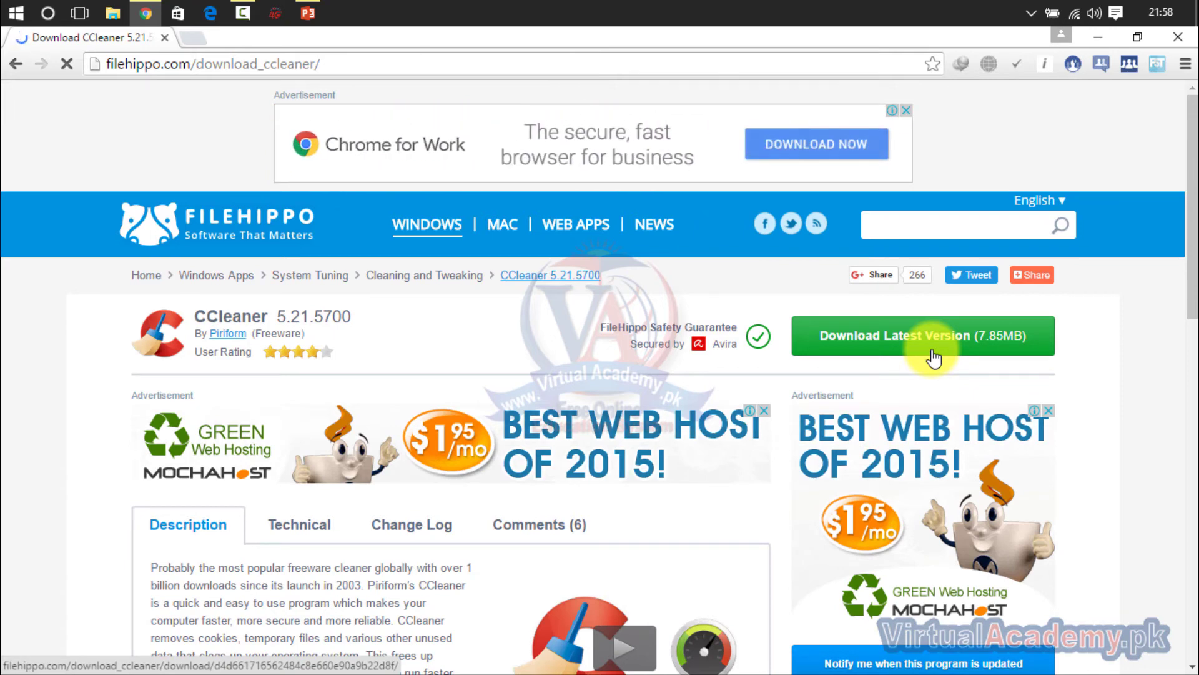
# Step: Launch the installed CCleaner desktop app and minimize the Chrome window
pyautogui.press('super')
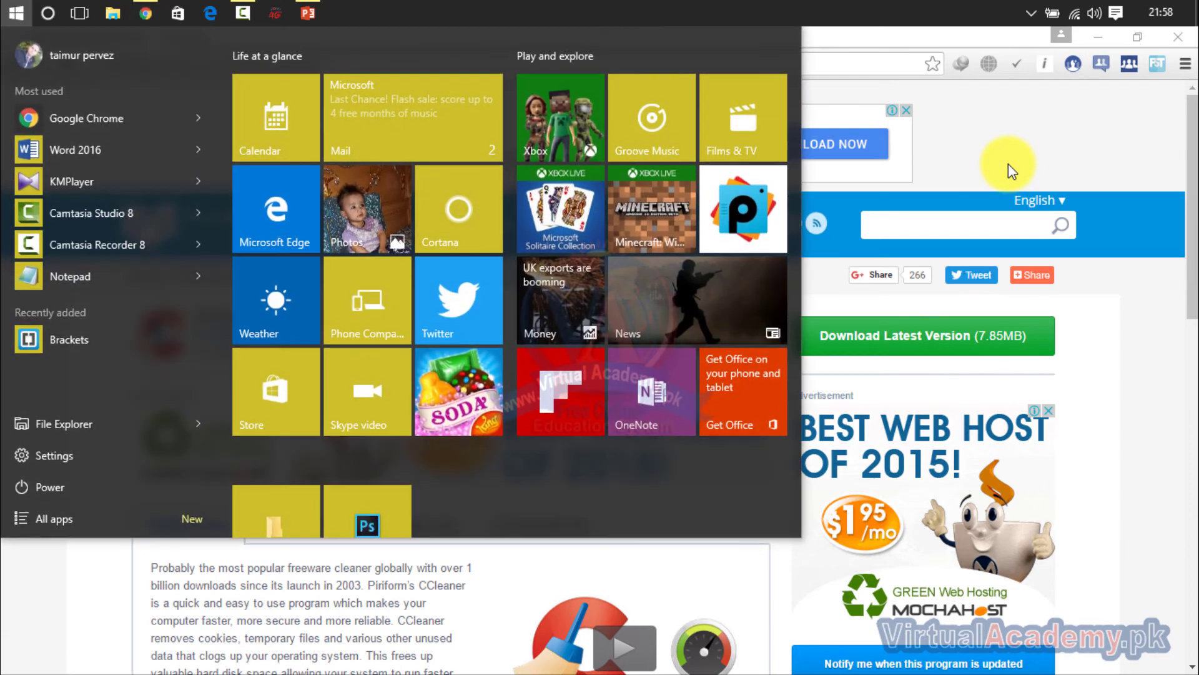
pyautogui.write('ccle')
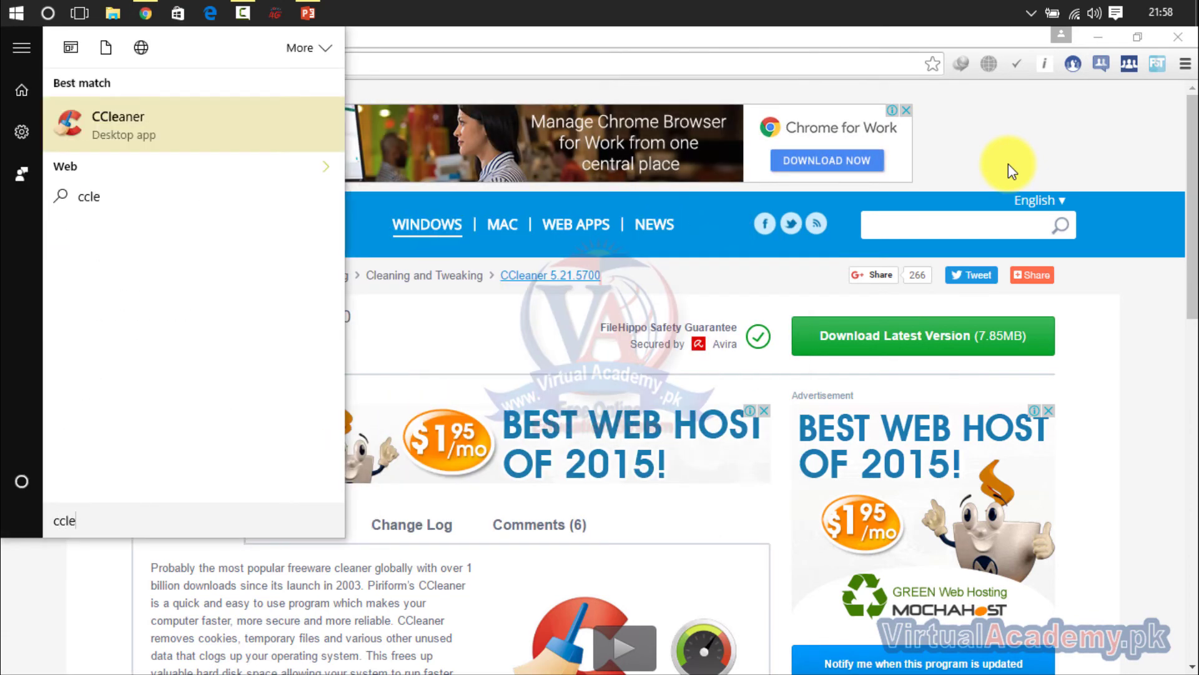
pyautogui.press('Escape')
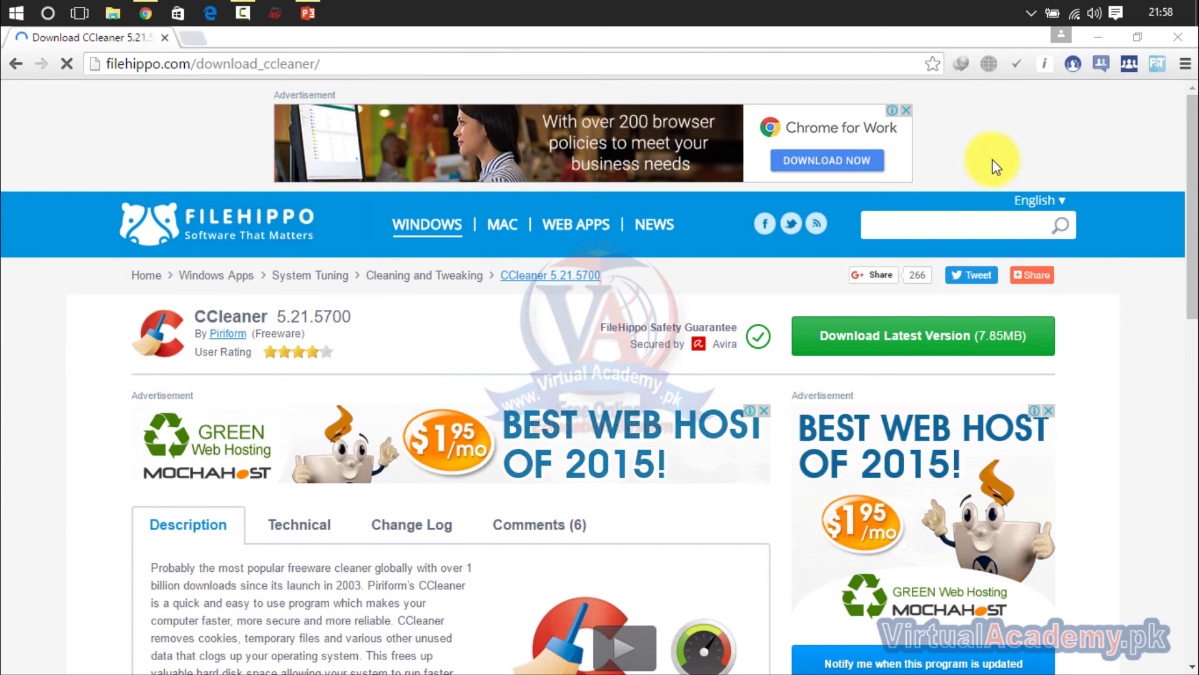
pyautogui.click(1097, 39)
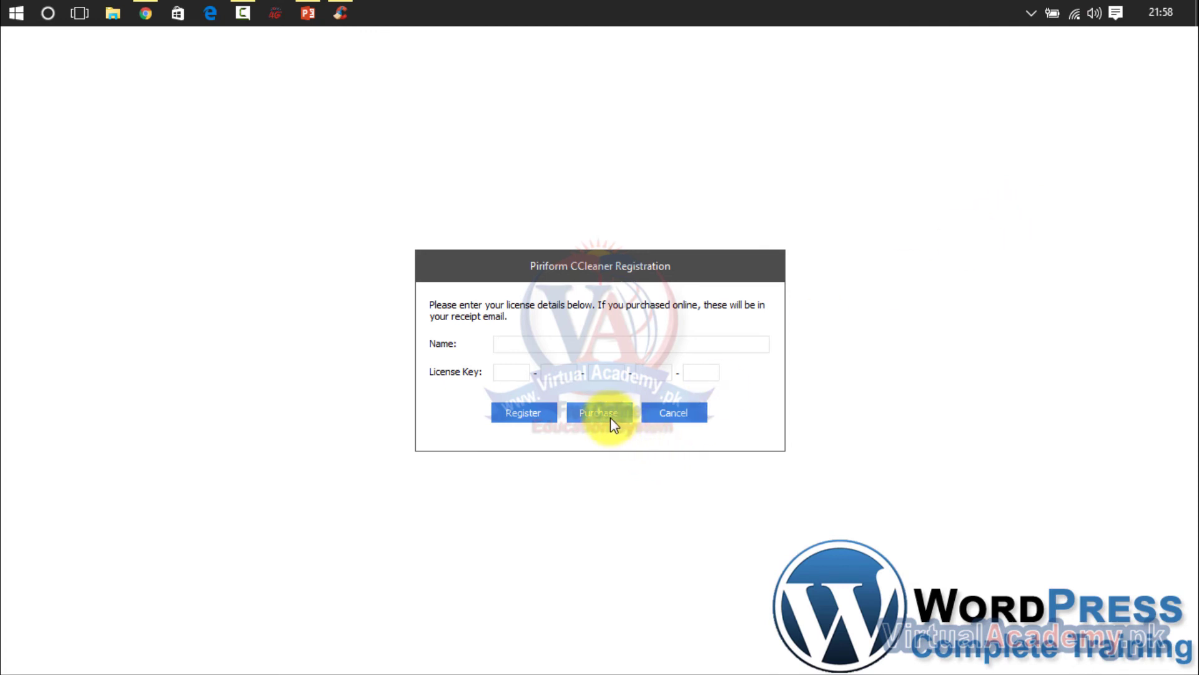
# Step: Try to register CCleaner with blank license details and cancel the registration dialog
pyautogui.click(532, 413)
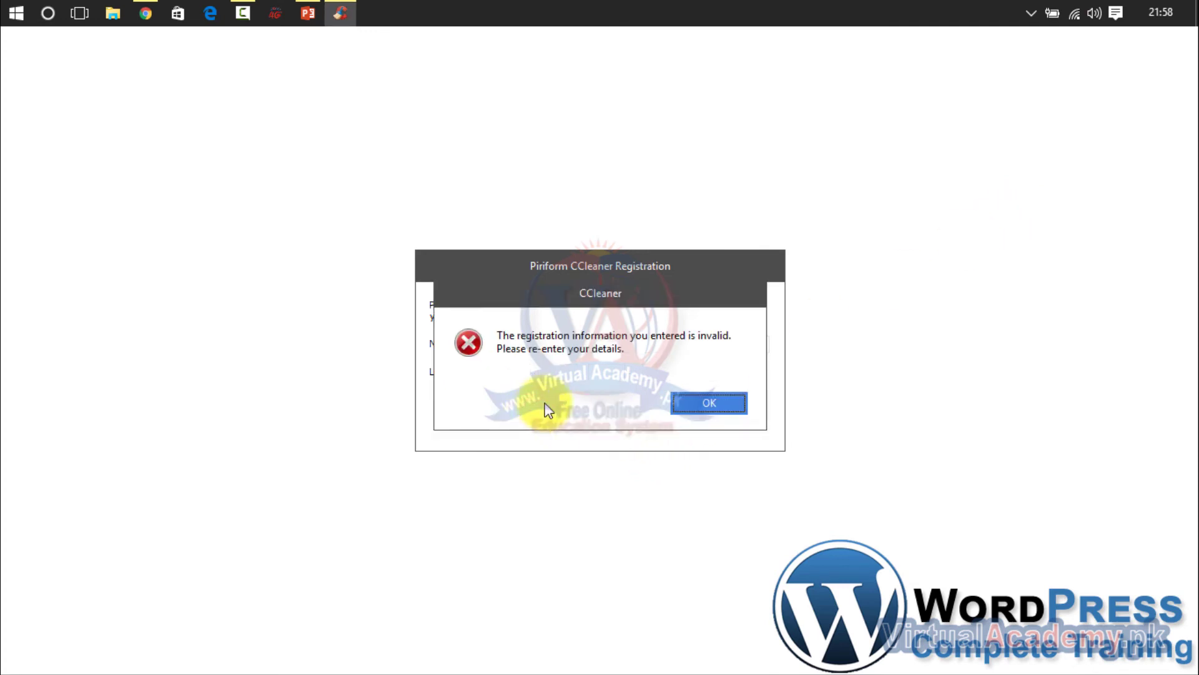
pyautogui.click(706, 405)
pyautogui.click(704, 410)
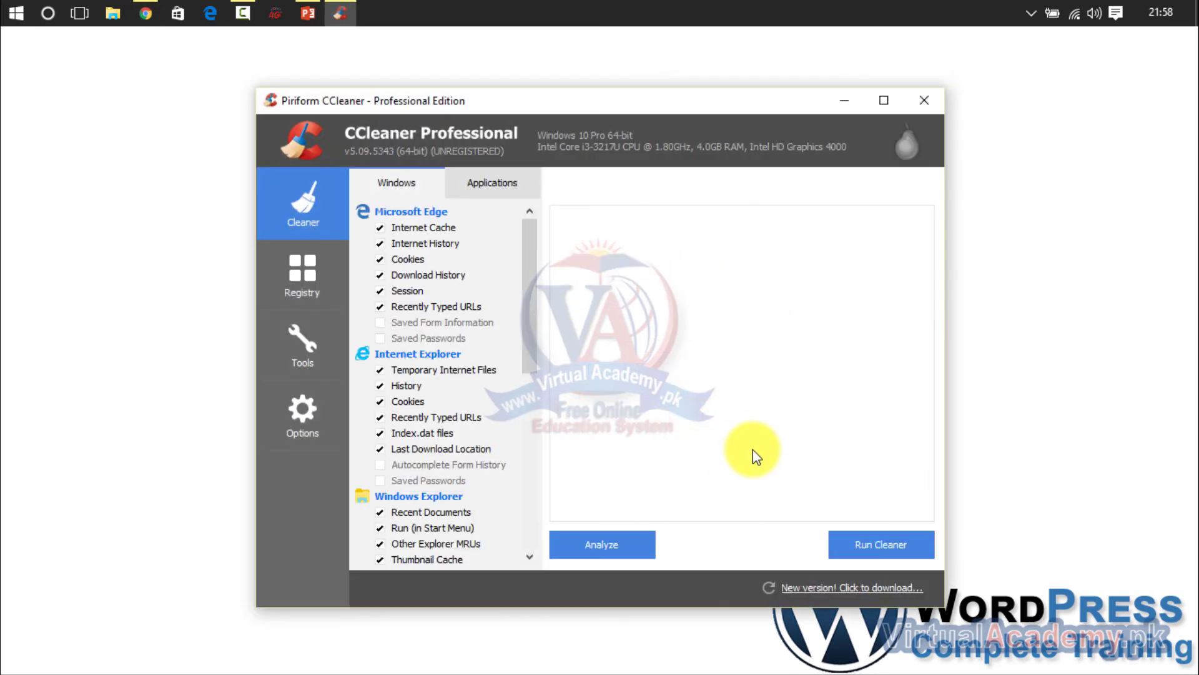
# Step: Run the CCleaner cleaning four times with the default checked items to clear browser caches and temporary files
pyautogui.click(871, 553)
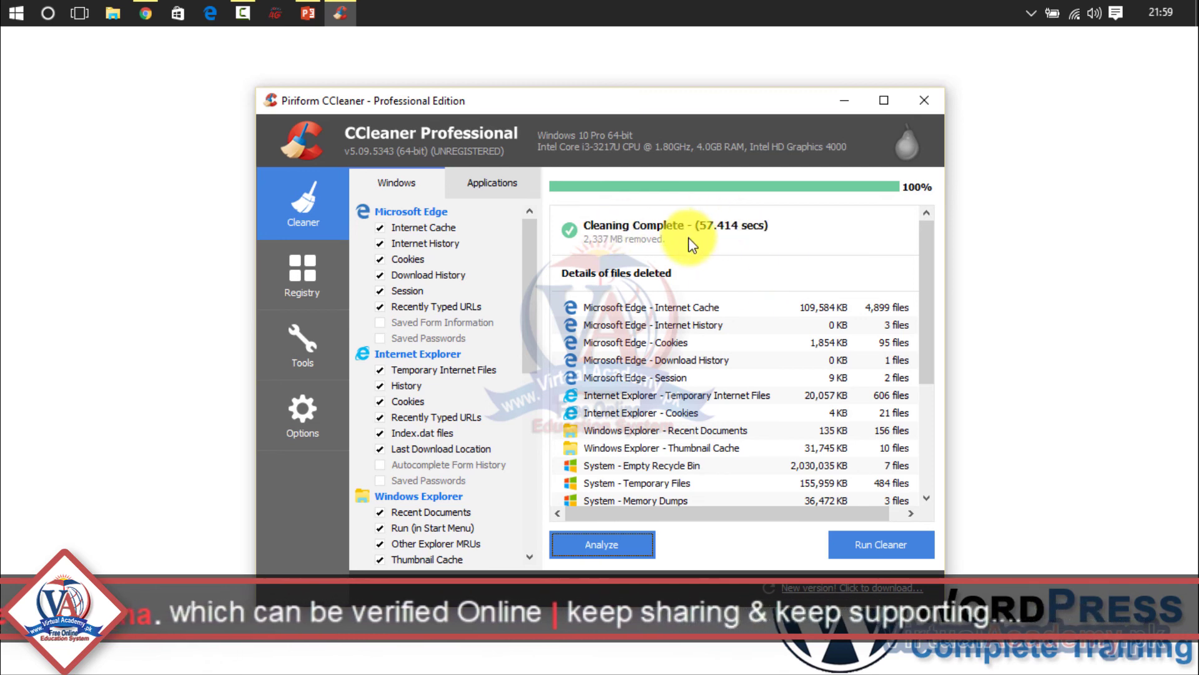
pyautogui.click(846, 550)
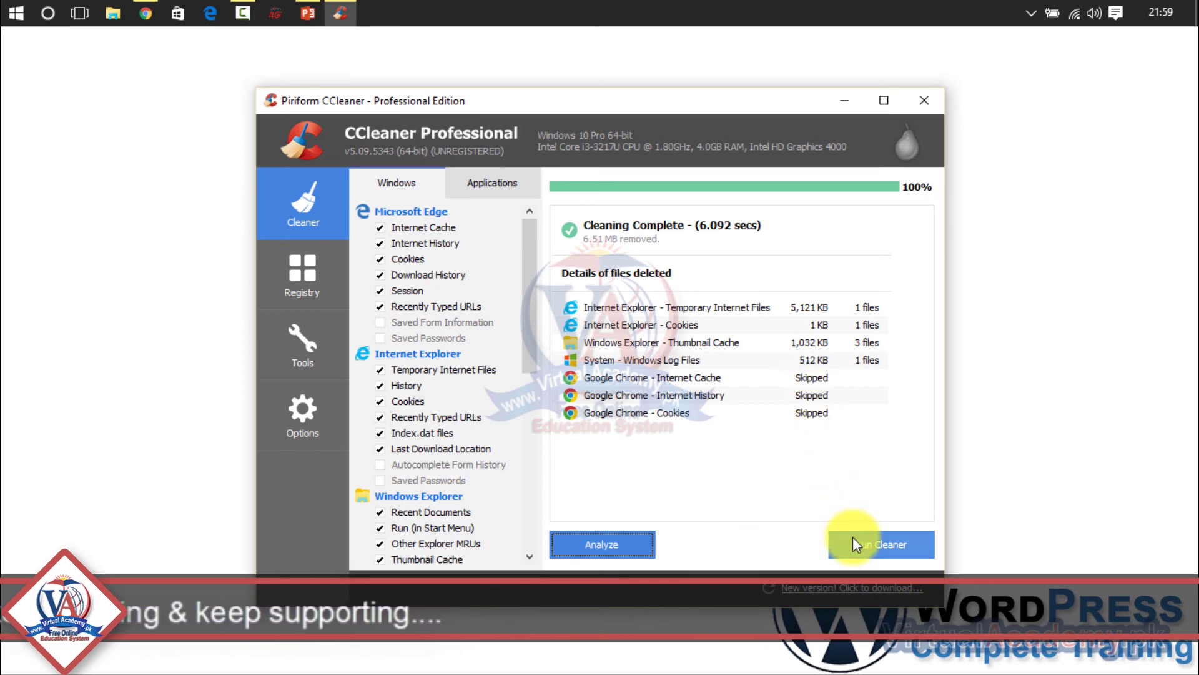
pyautogui.click(854, 544)
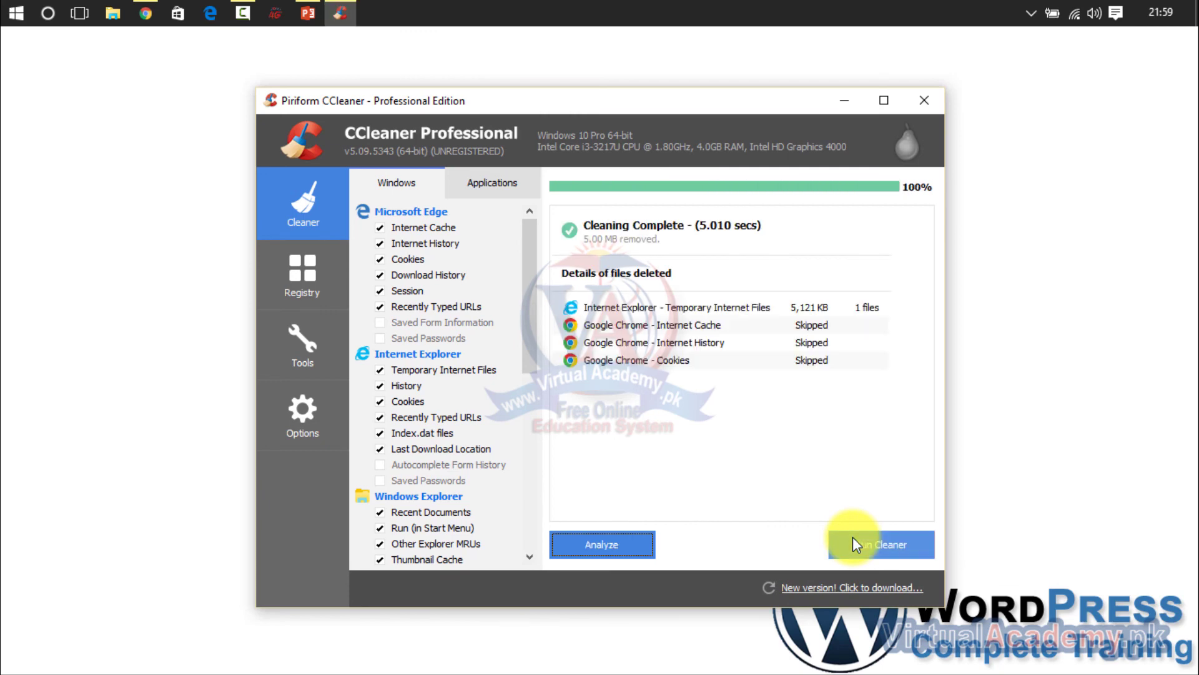
pyautogui.click(856, 541)
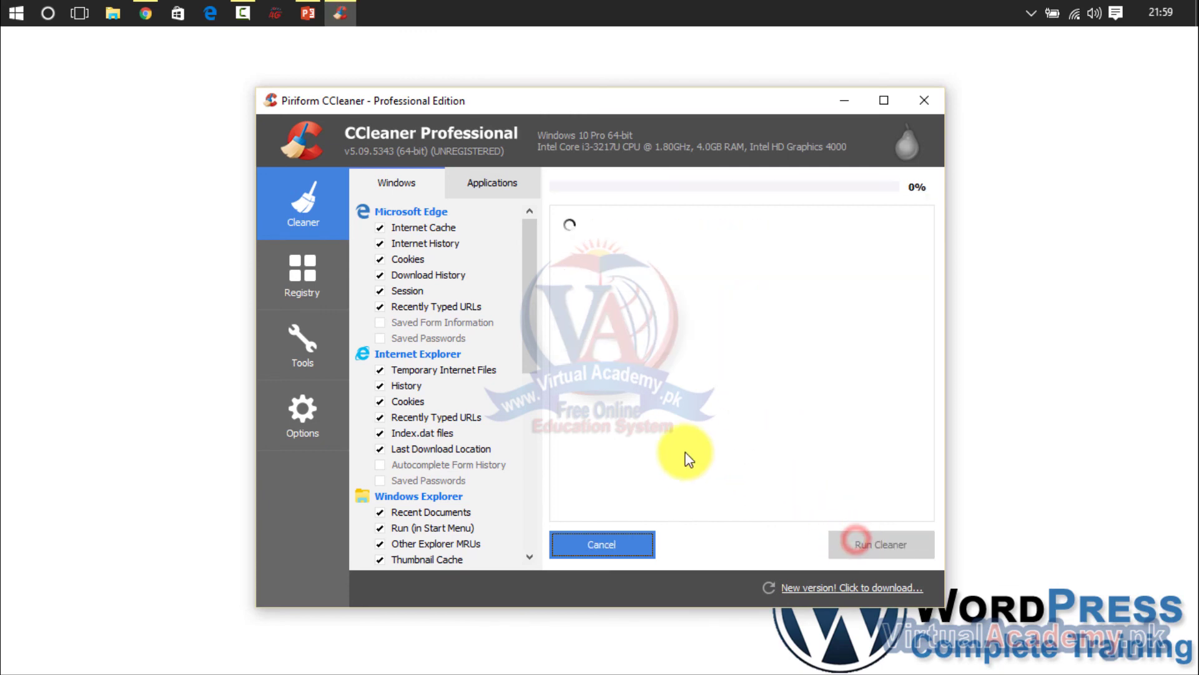